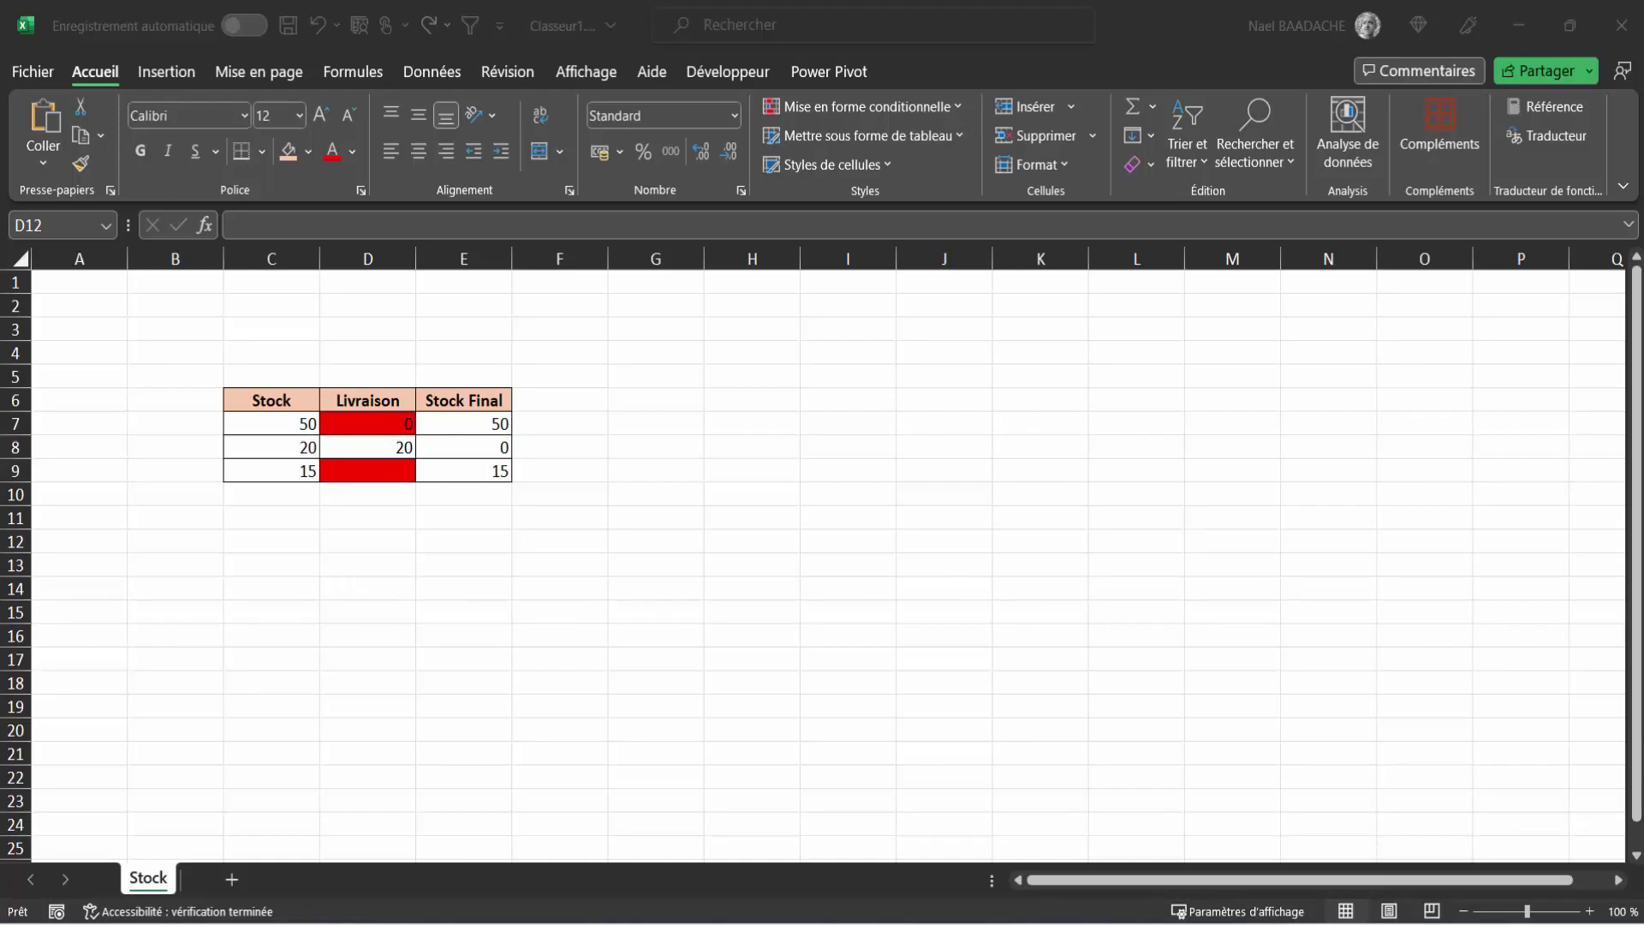
Repeatedly undo and redo the last change to show the red blinking cells
key("ctrl+z")
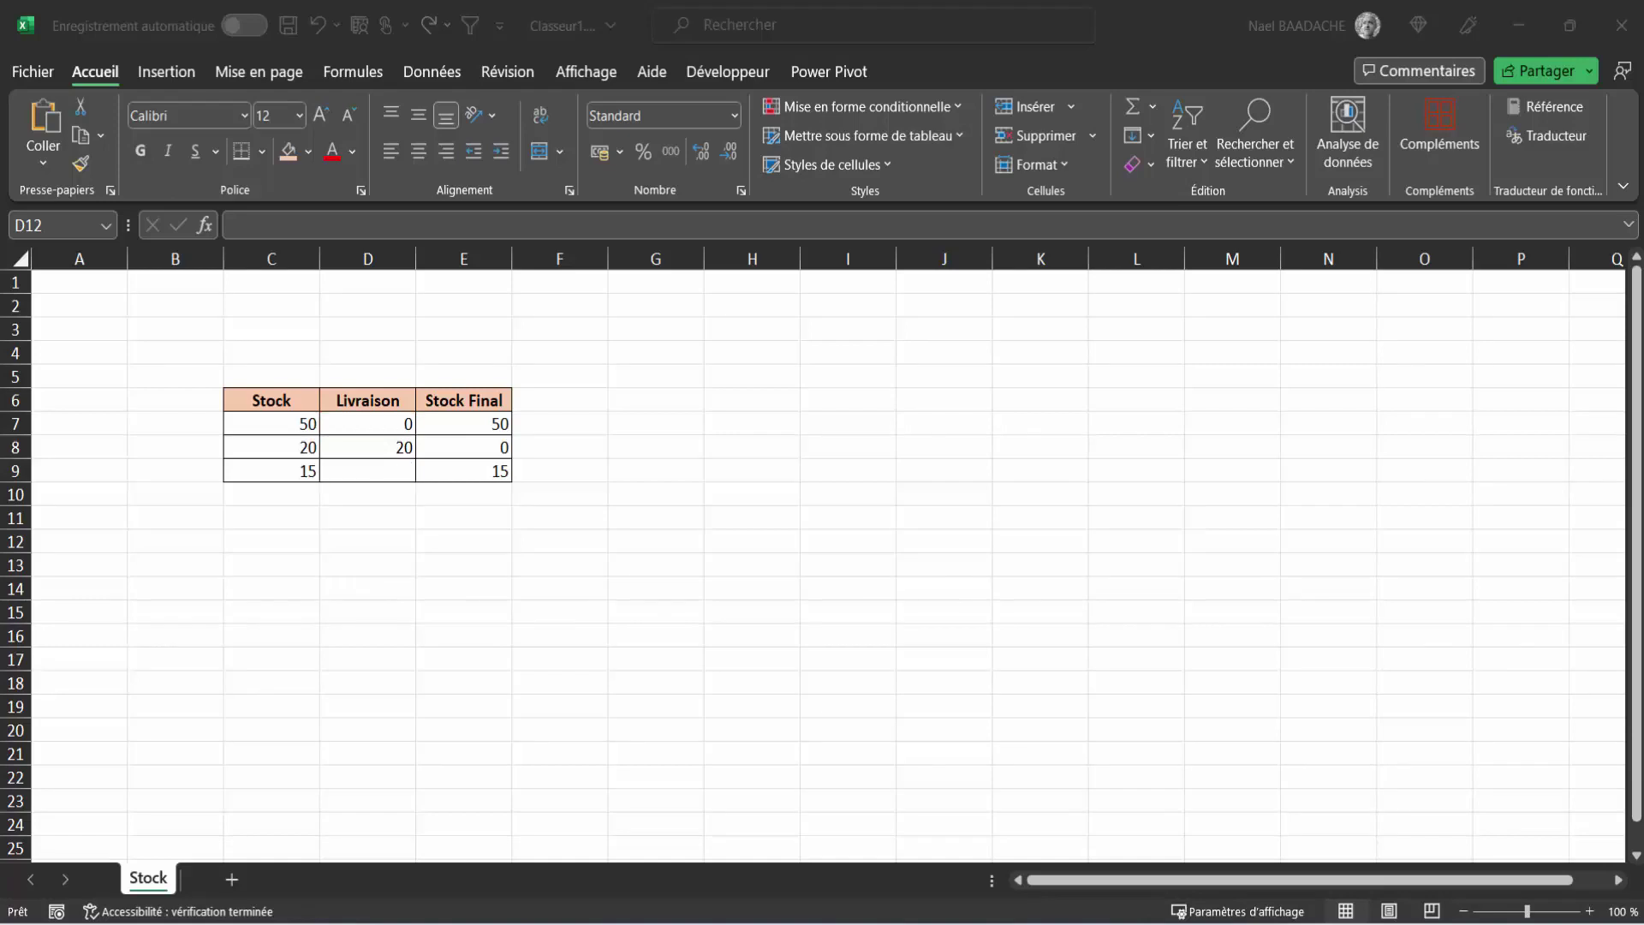
key("ctrl+y")
key("ctrl+z")
key("ctrl+y")
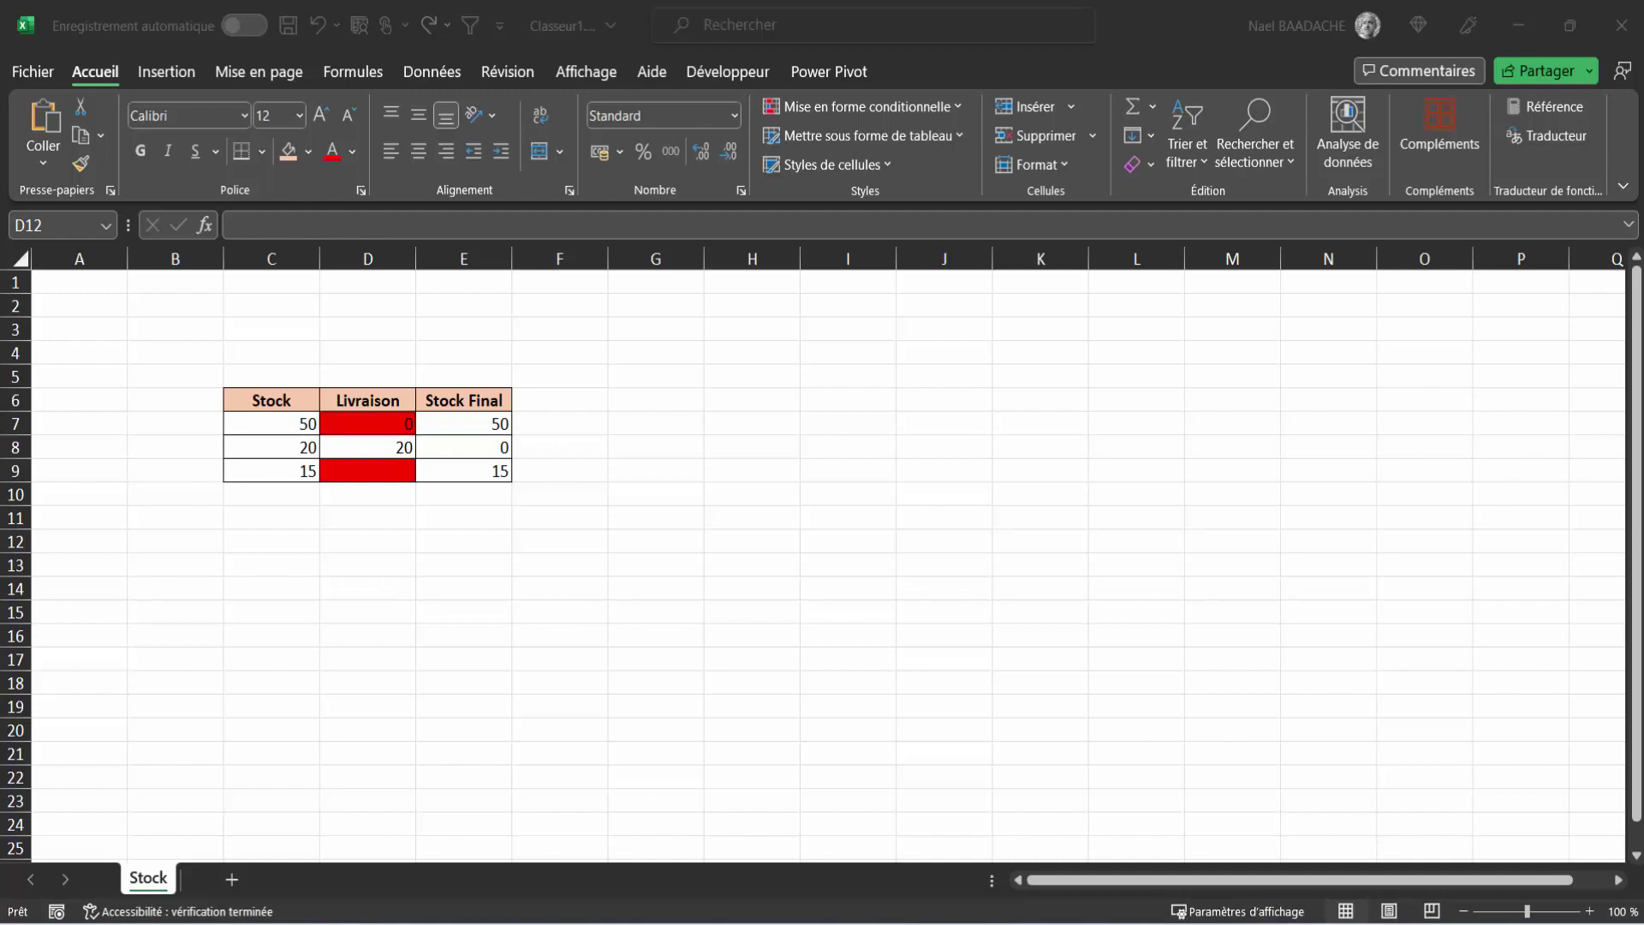
key("ctrl+z")
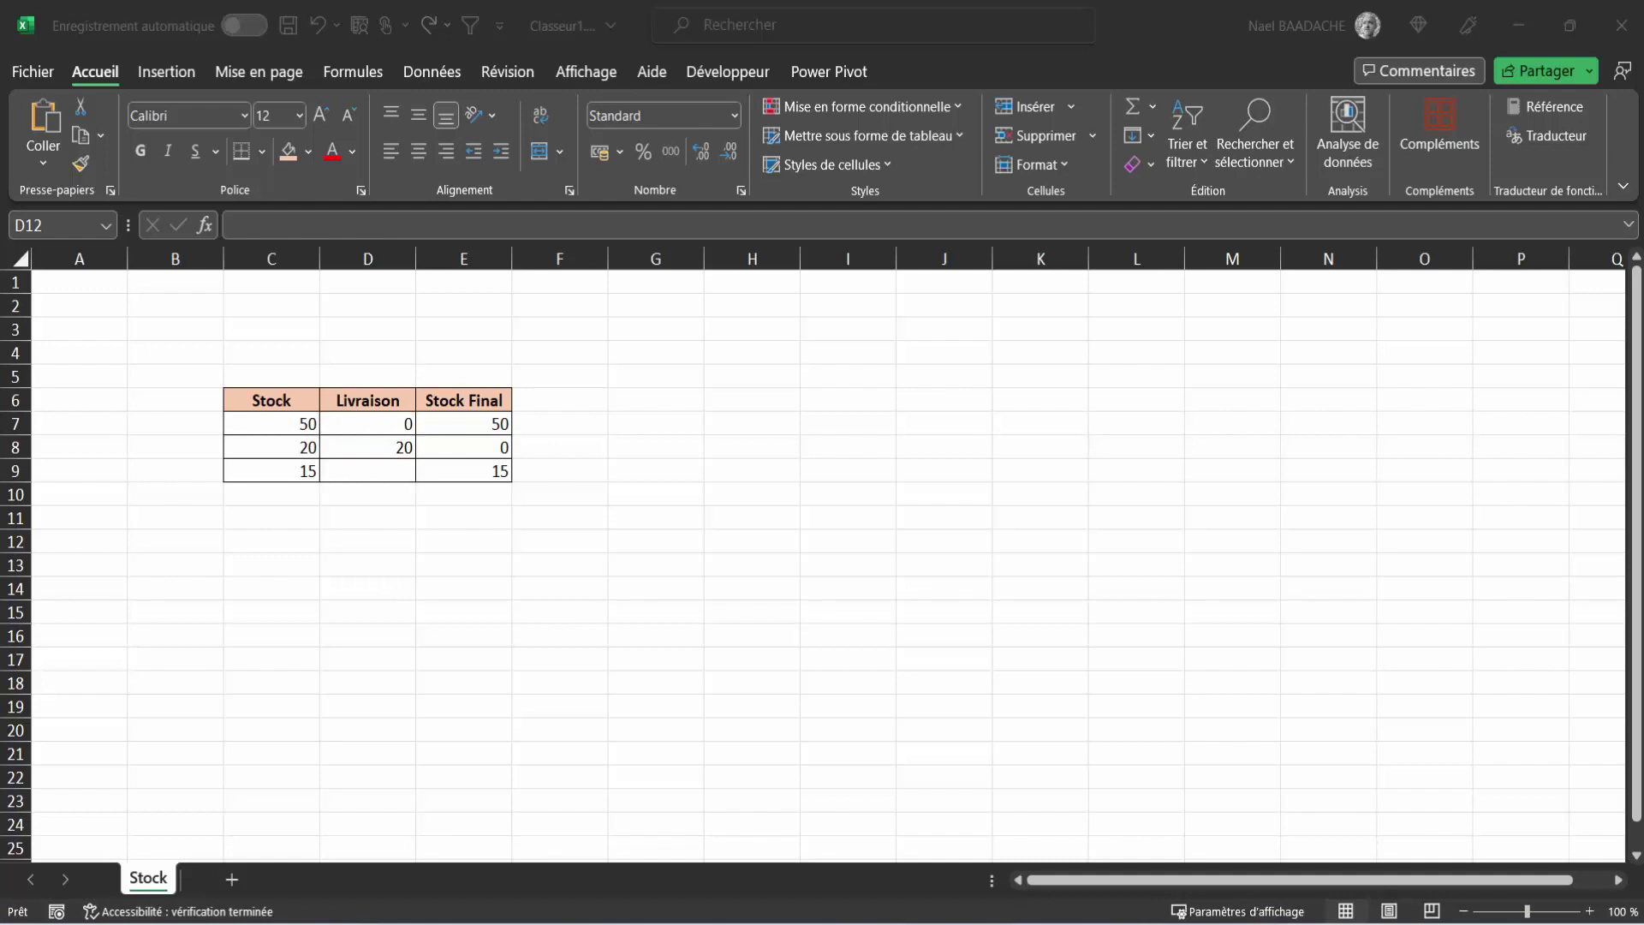
key("ctrl+y")
key("ctrl+z")
key("ctrl+y")
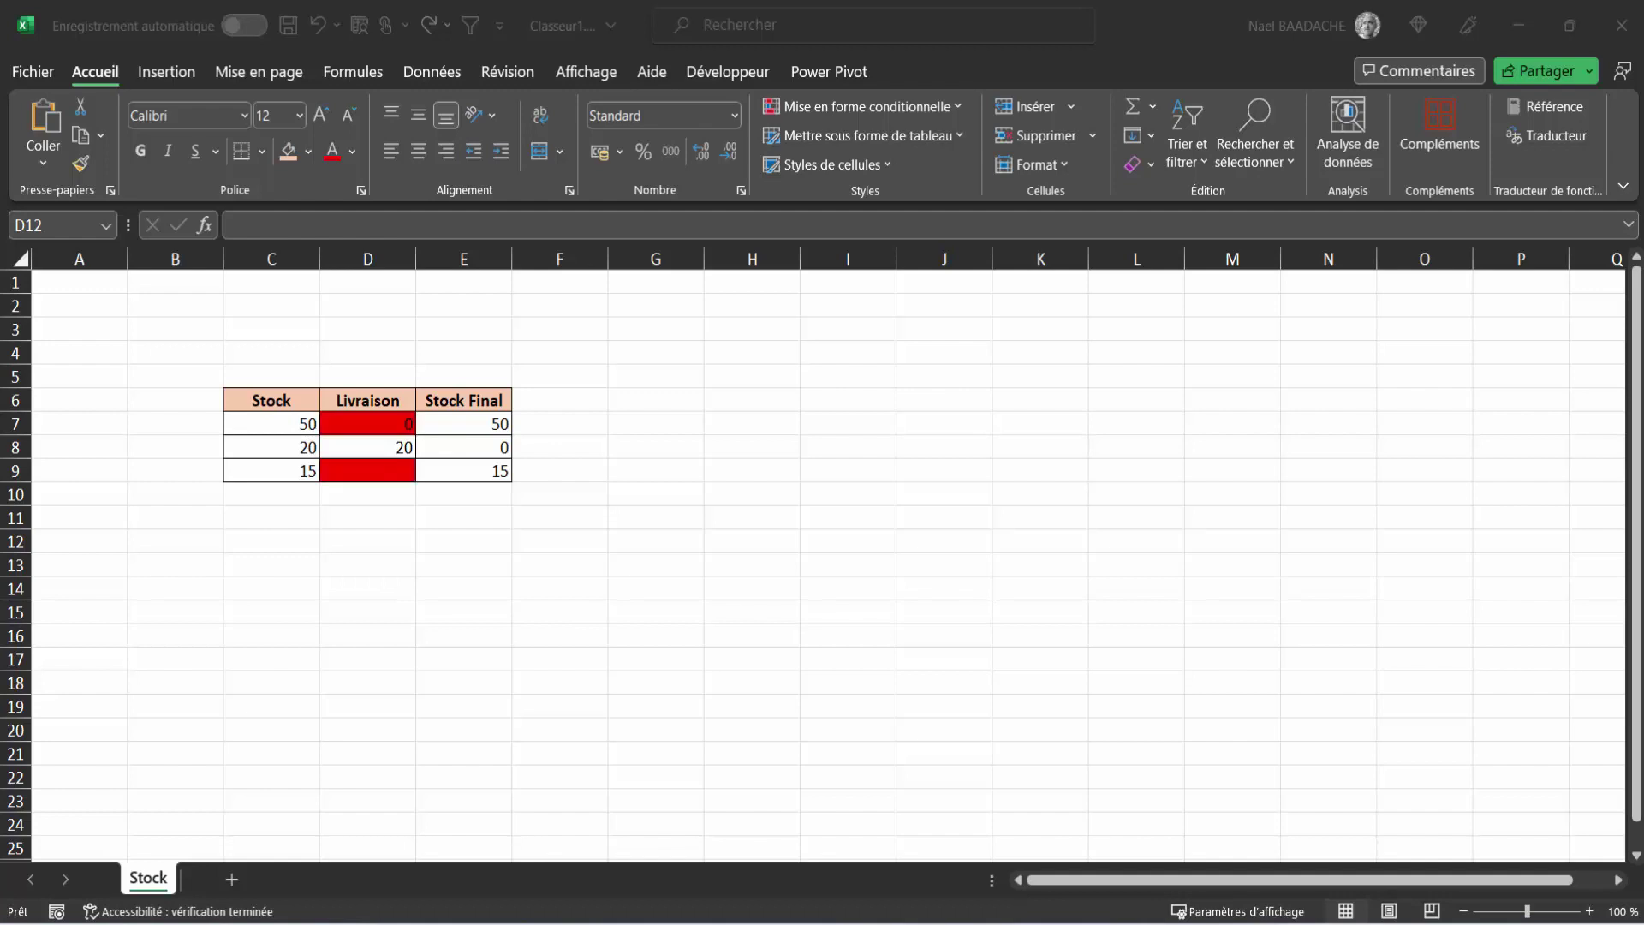
key("ctrl+z")
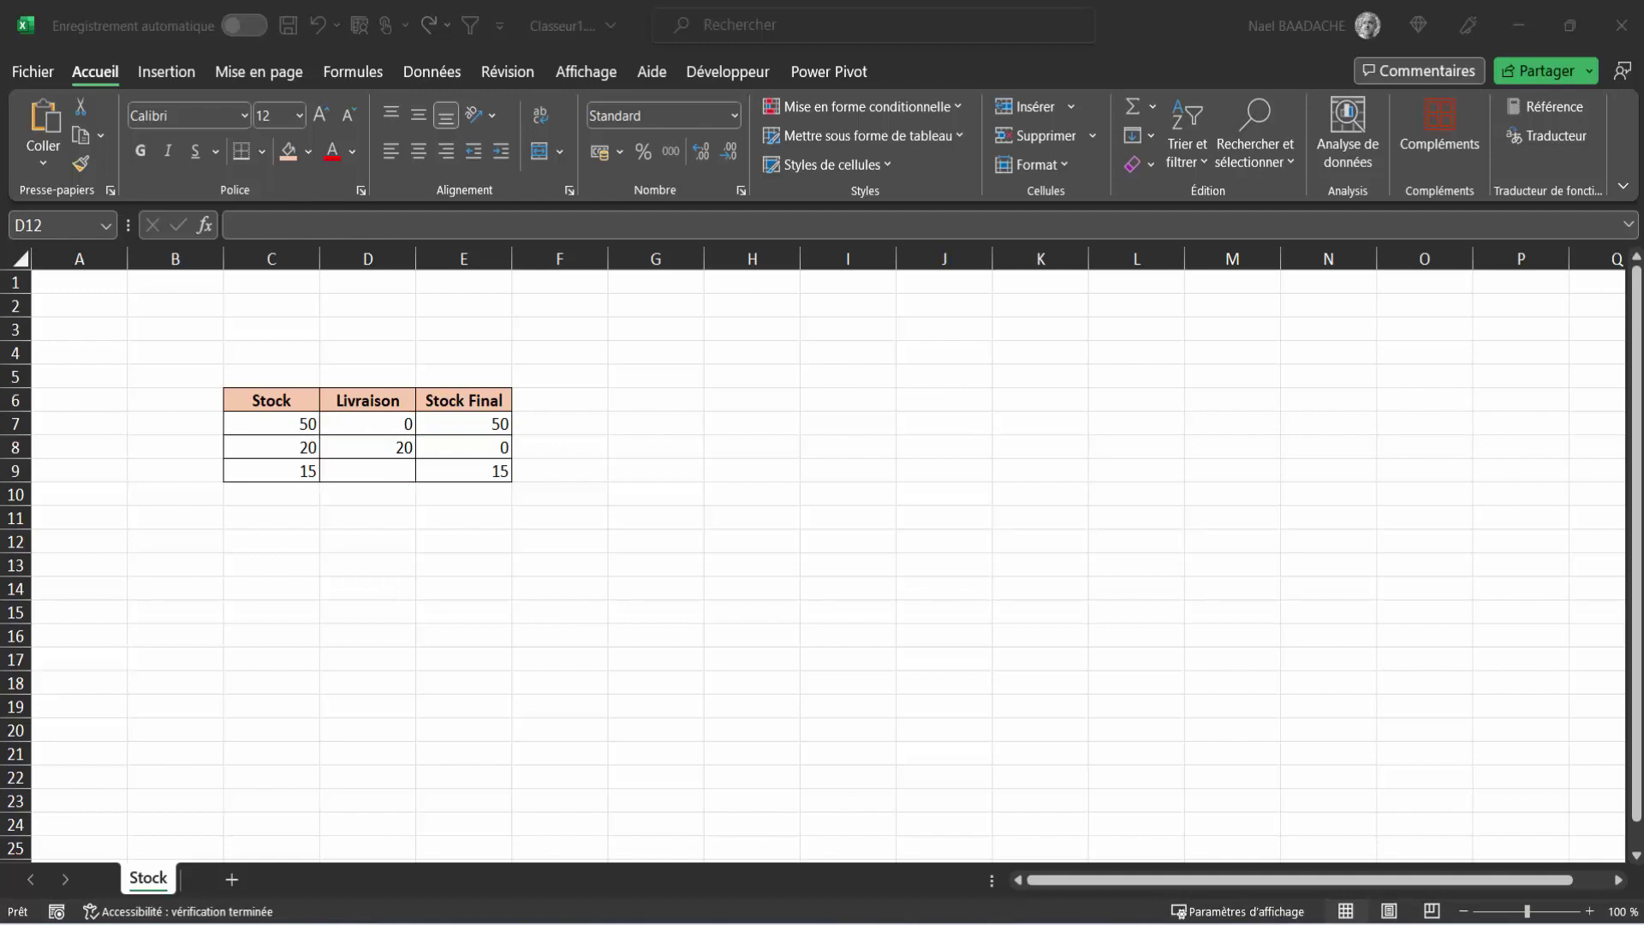
key("ctrl+y")
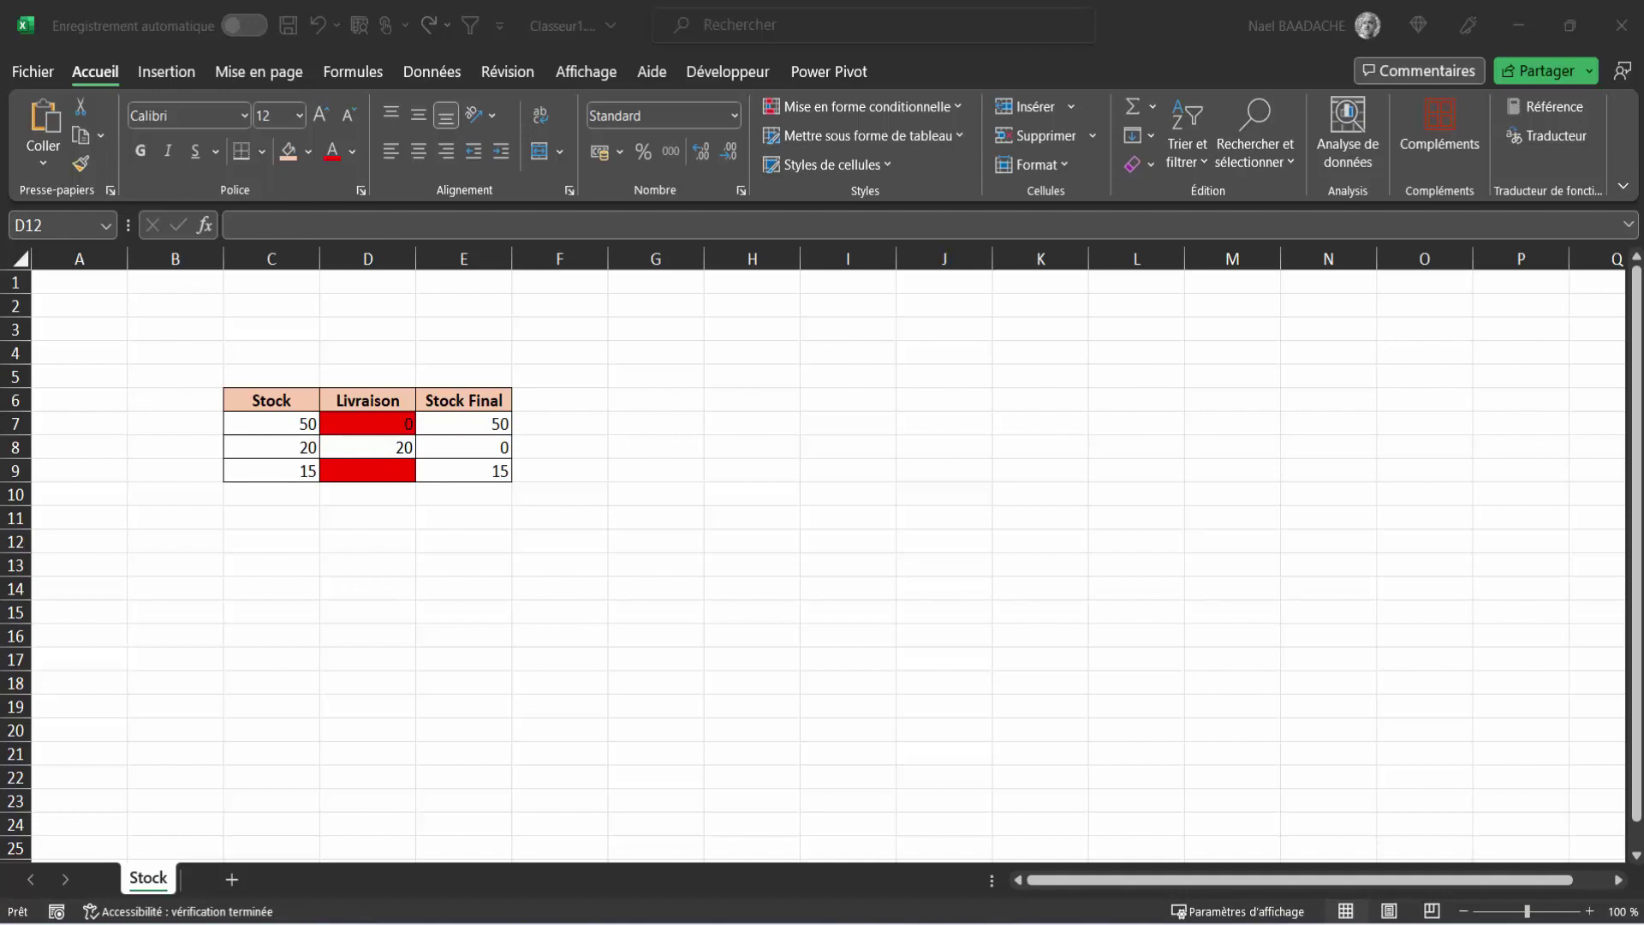
key("ctrl+z")
key("ctrl+y")
key("ctrl+z")
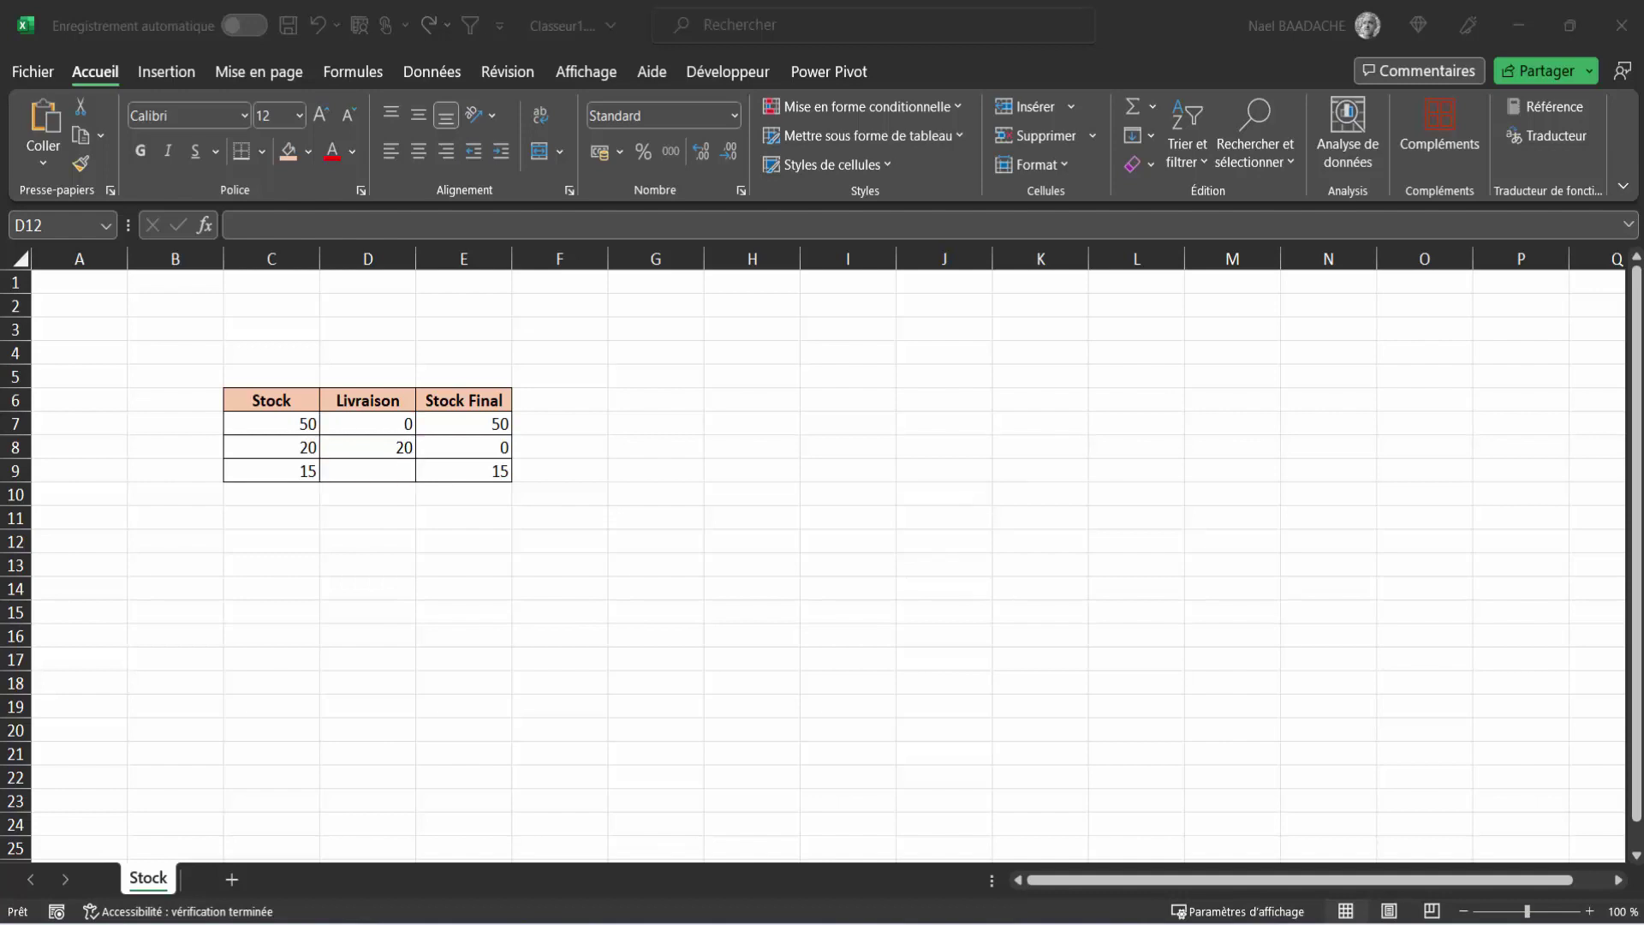
key("ctrl+y")
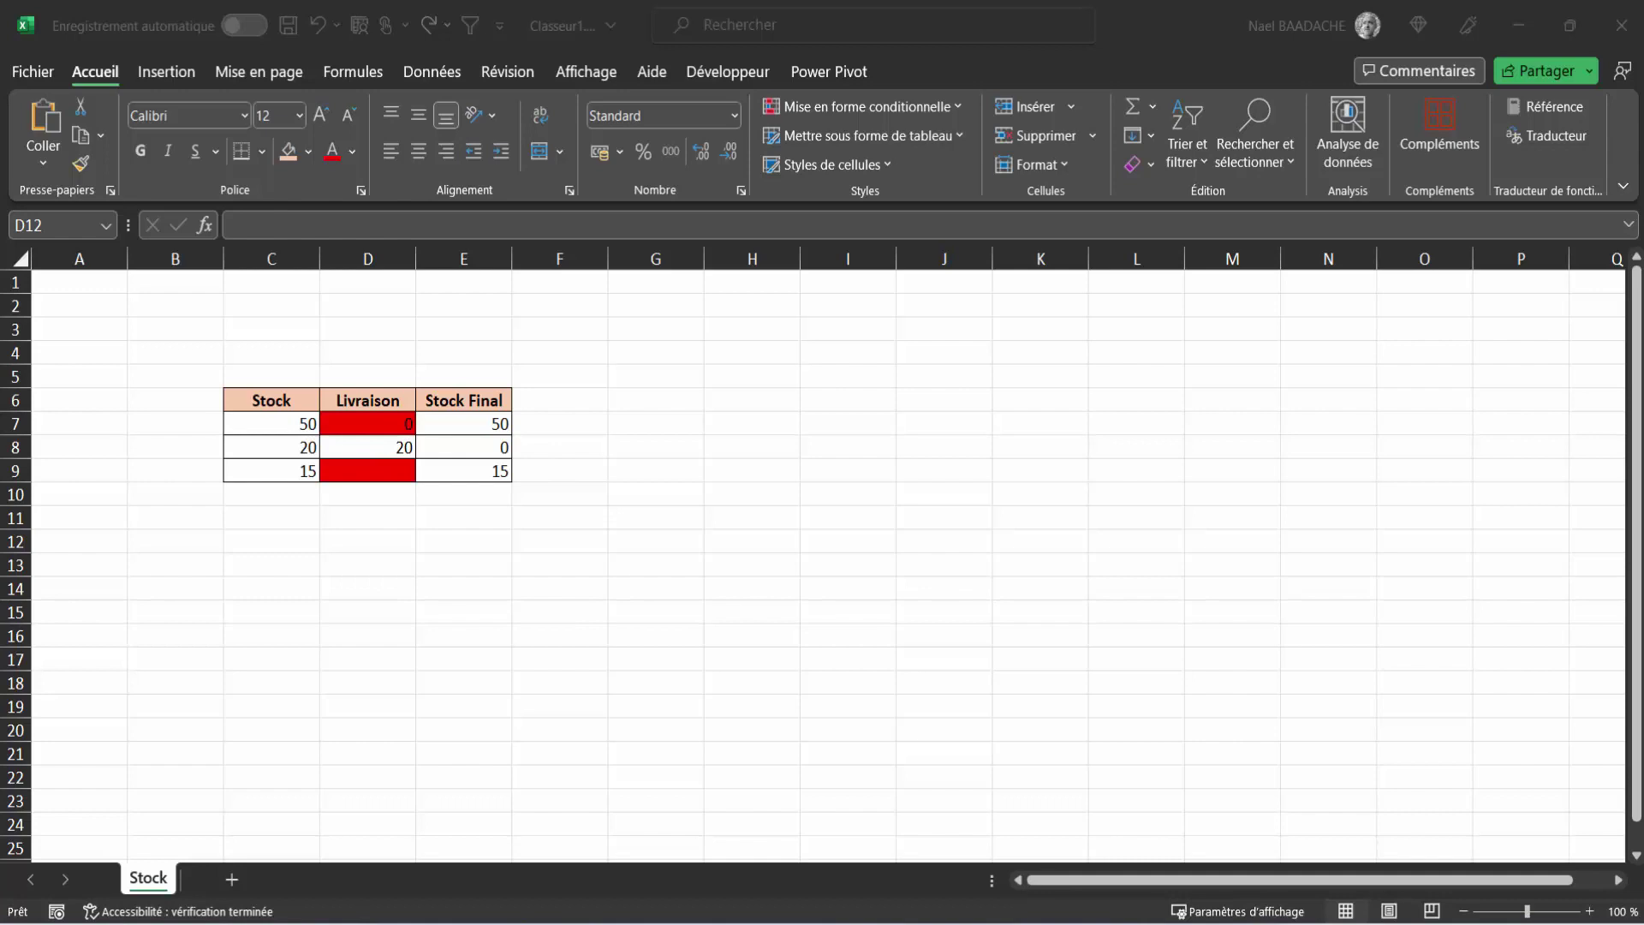
key("ctrl+z")
key("ctrl+y")
key("ctrl+z")
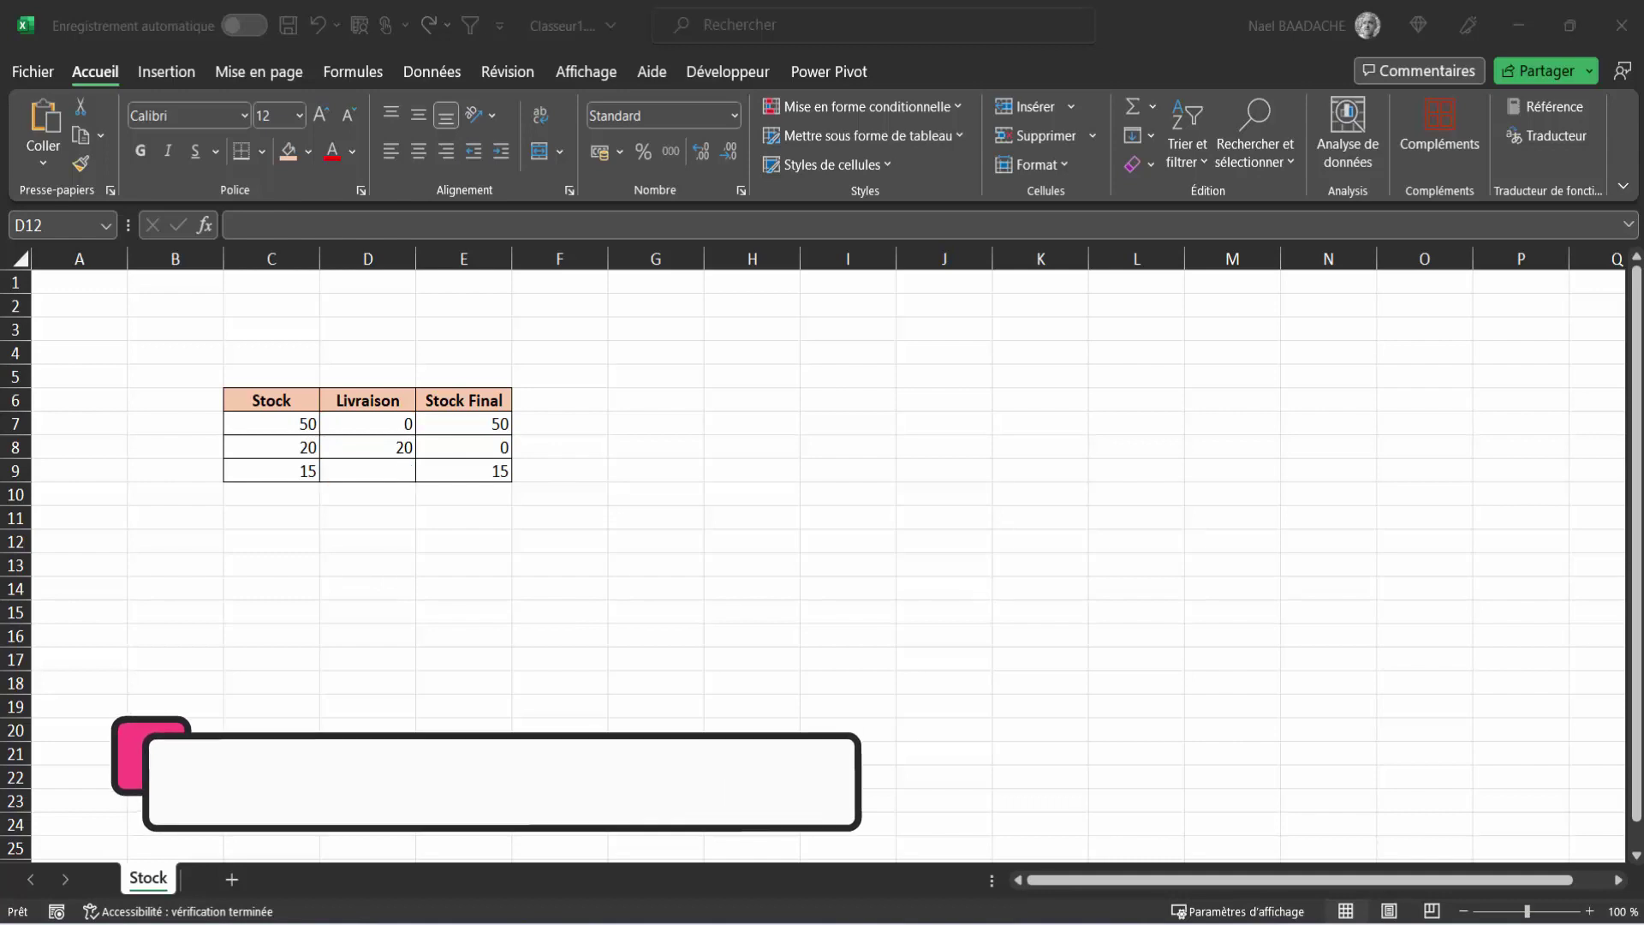
key("ctrl+y")
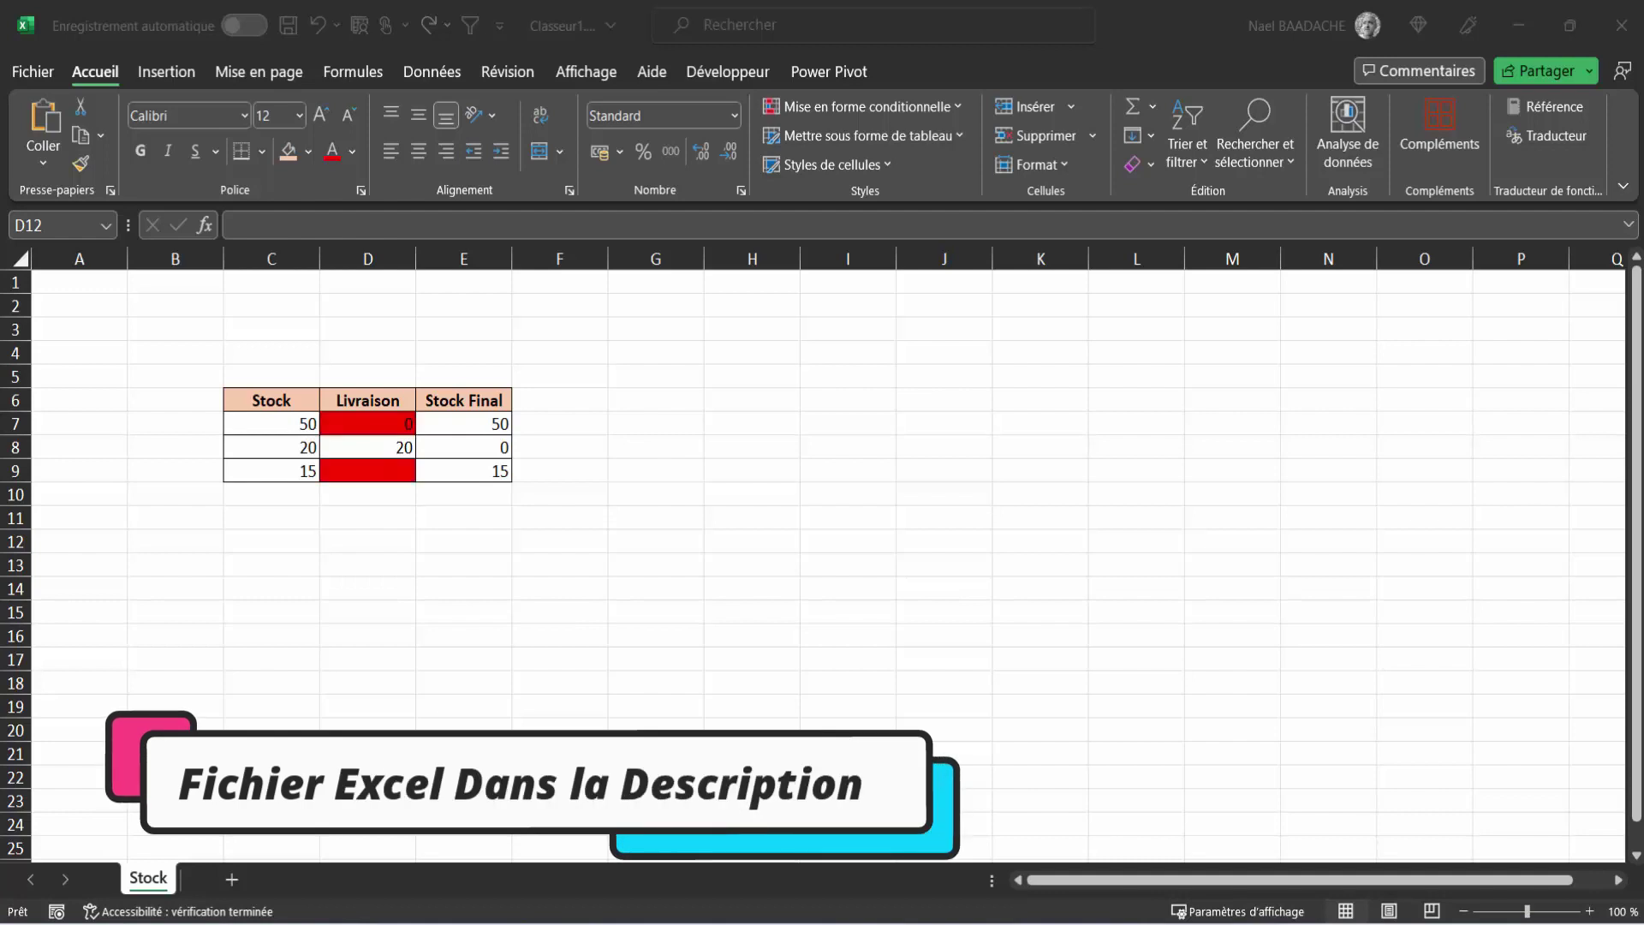
key("ctrl+z")
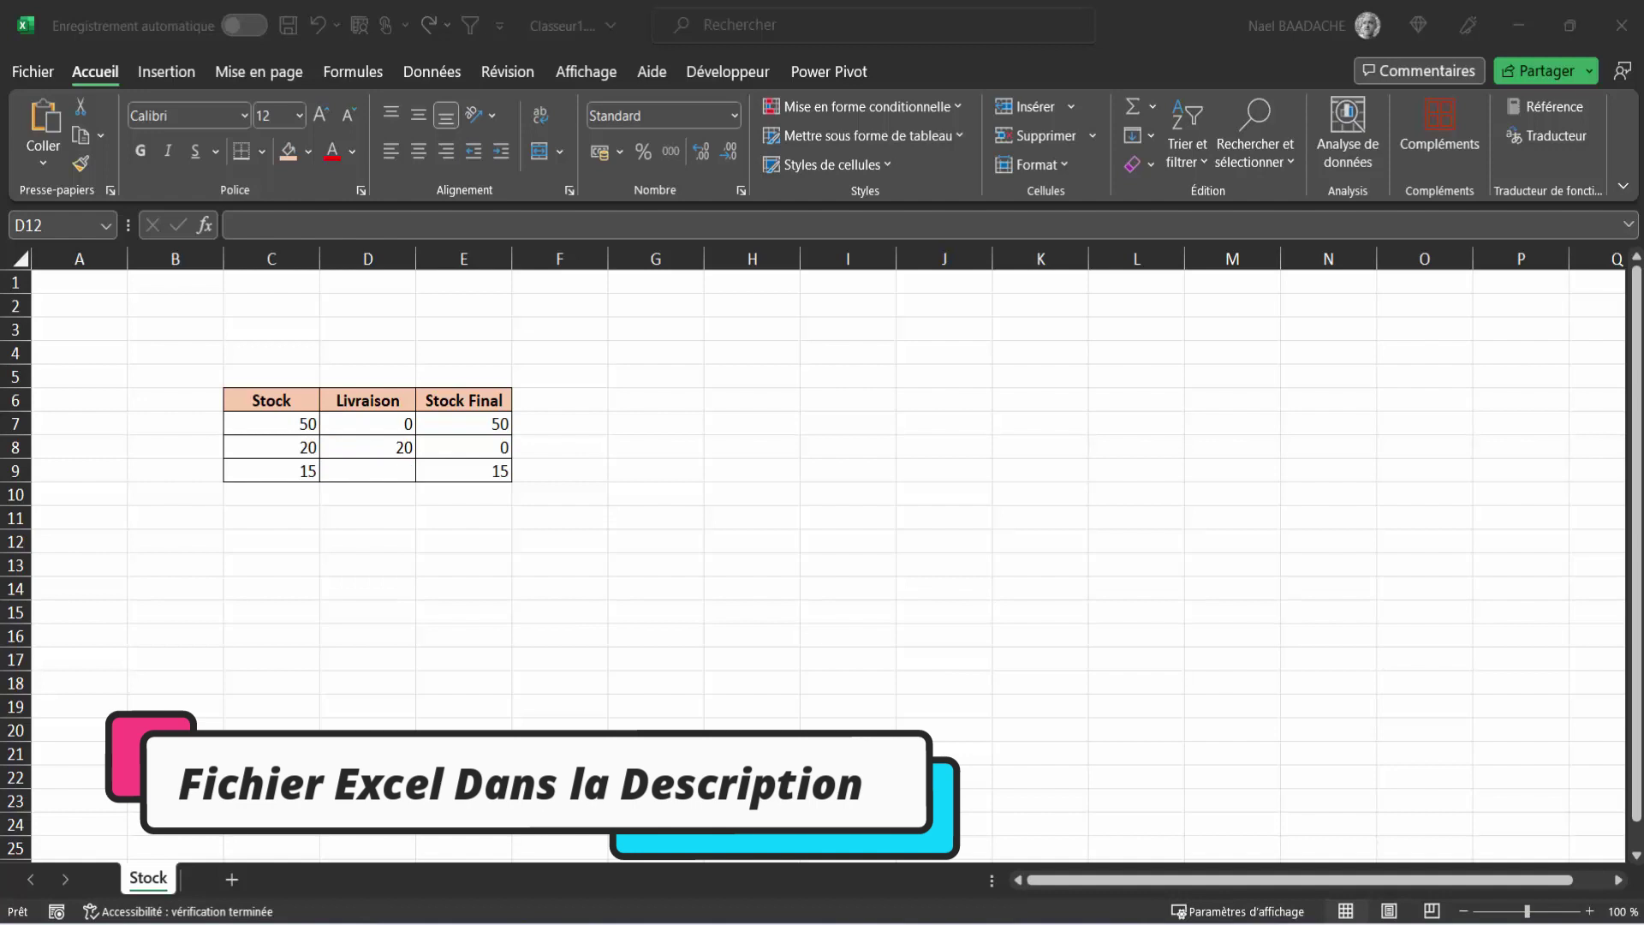
key("ctrl+y")
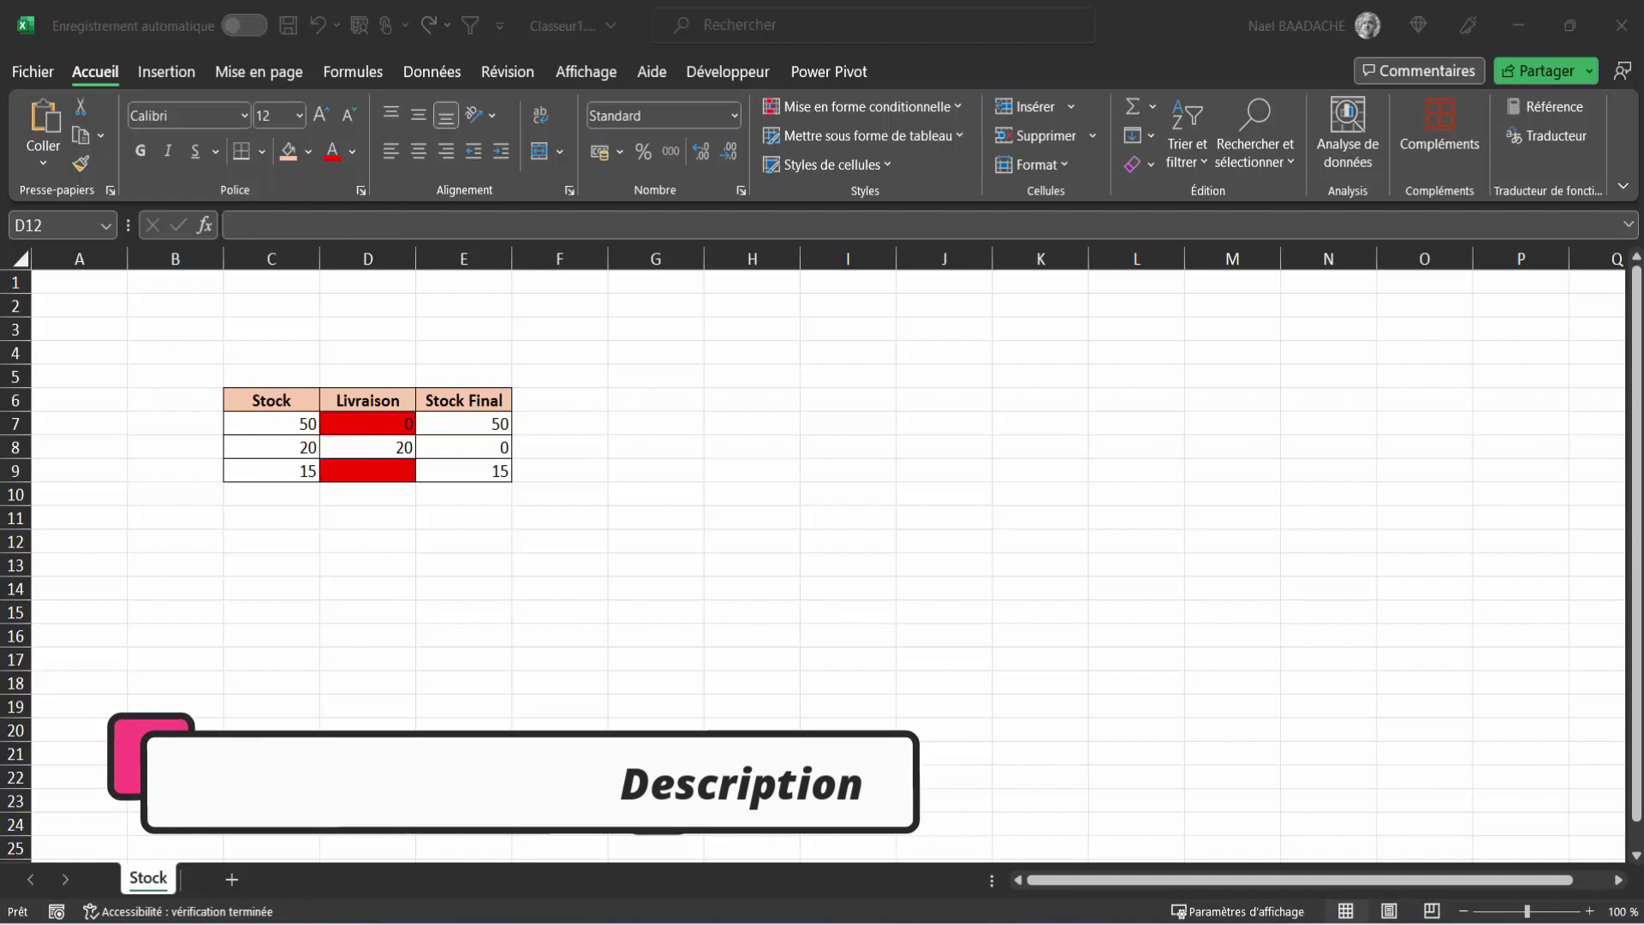
key("ctrl+z")
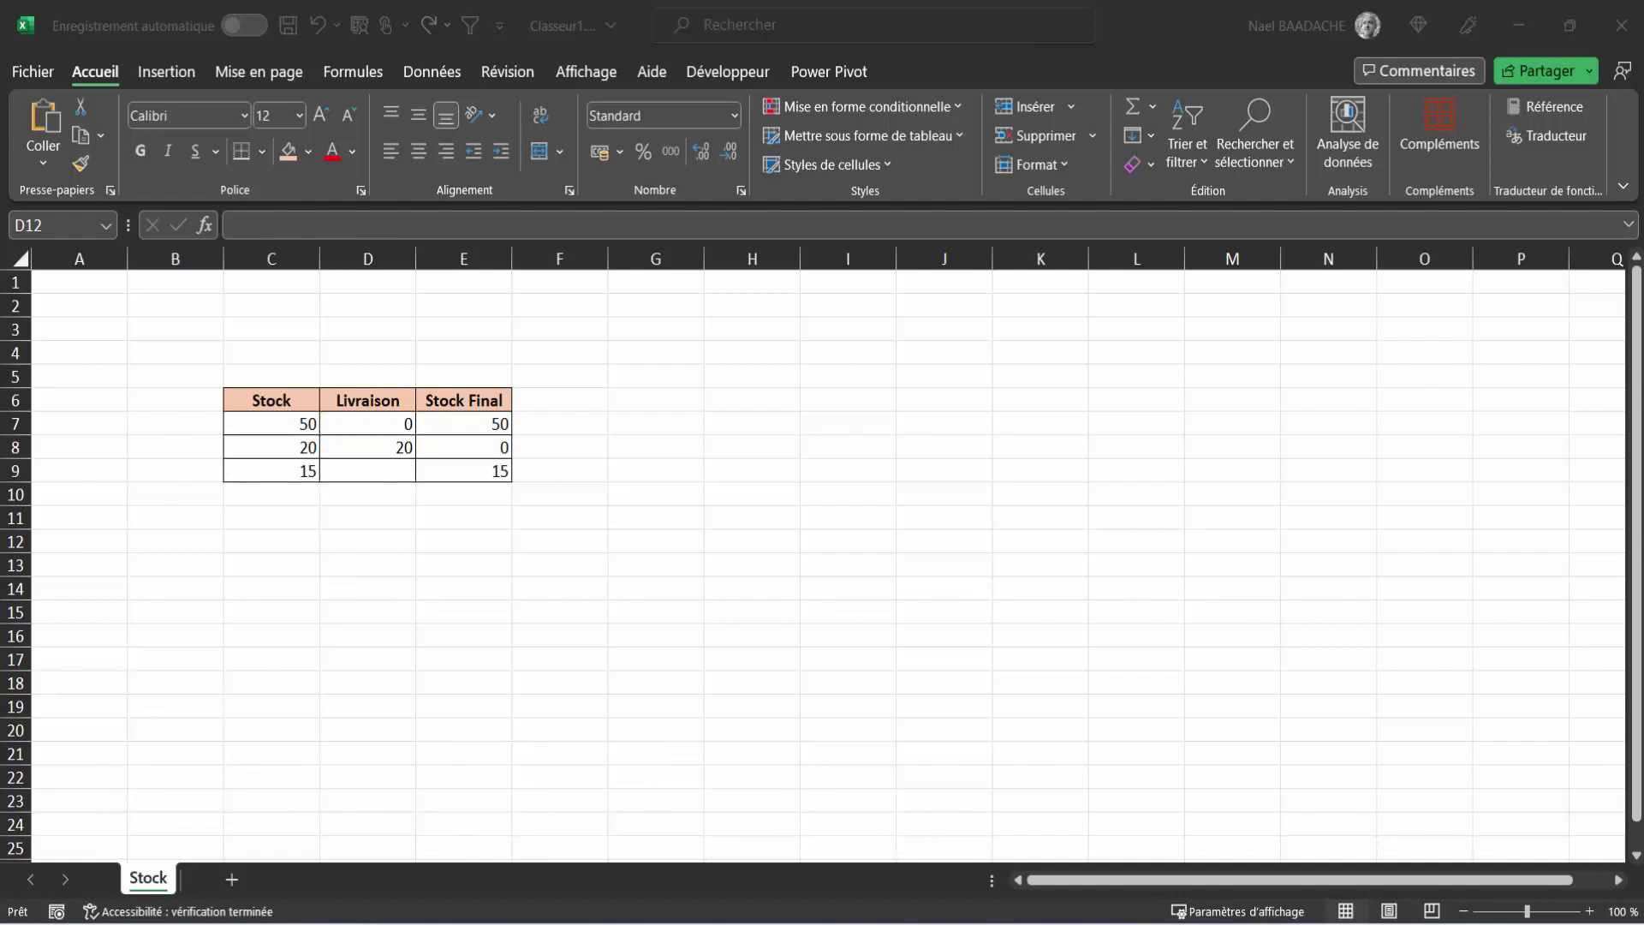
key("ctrl+y")
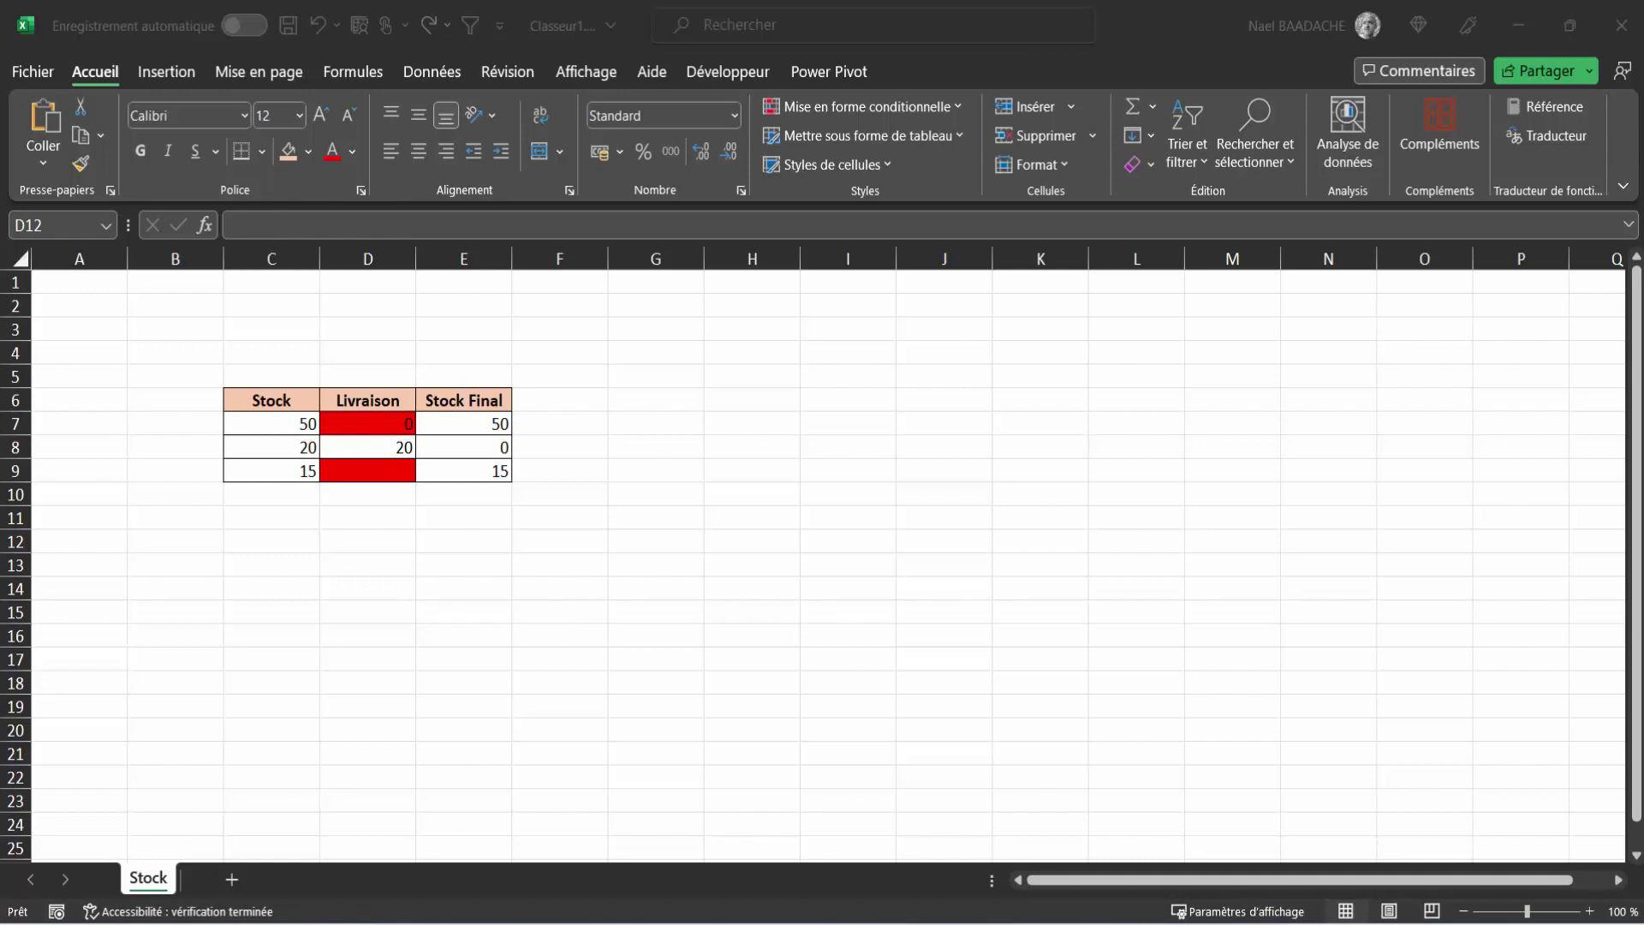
key("ctrl+z")
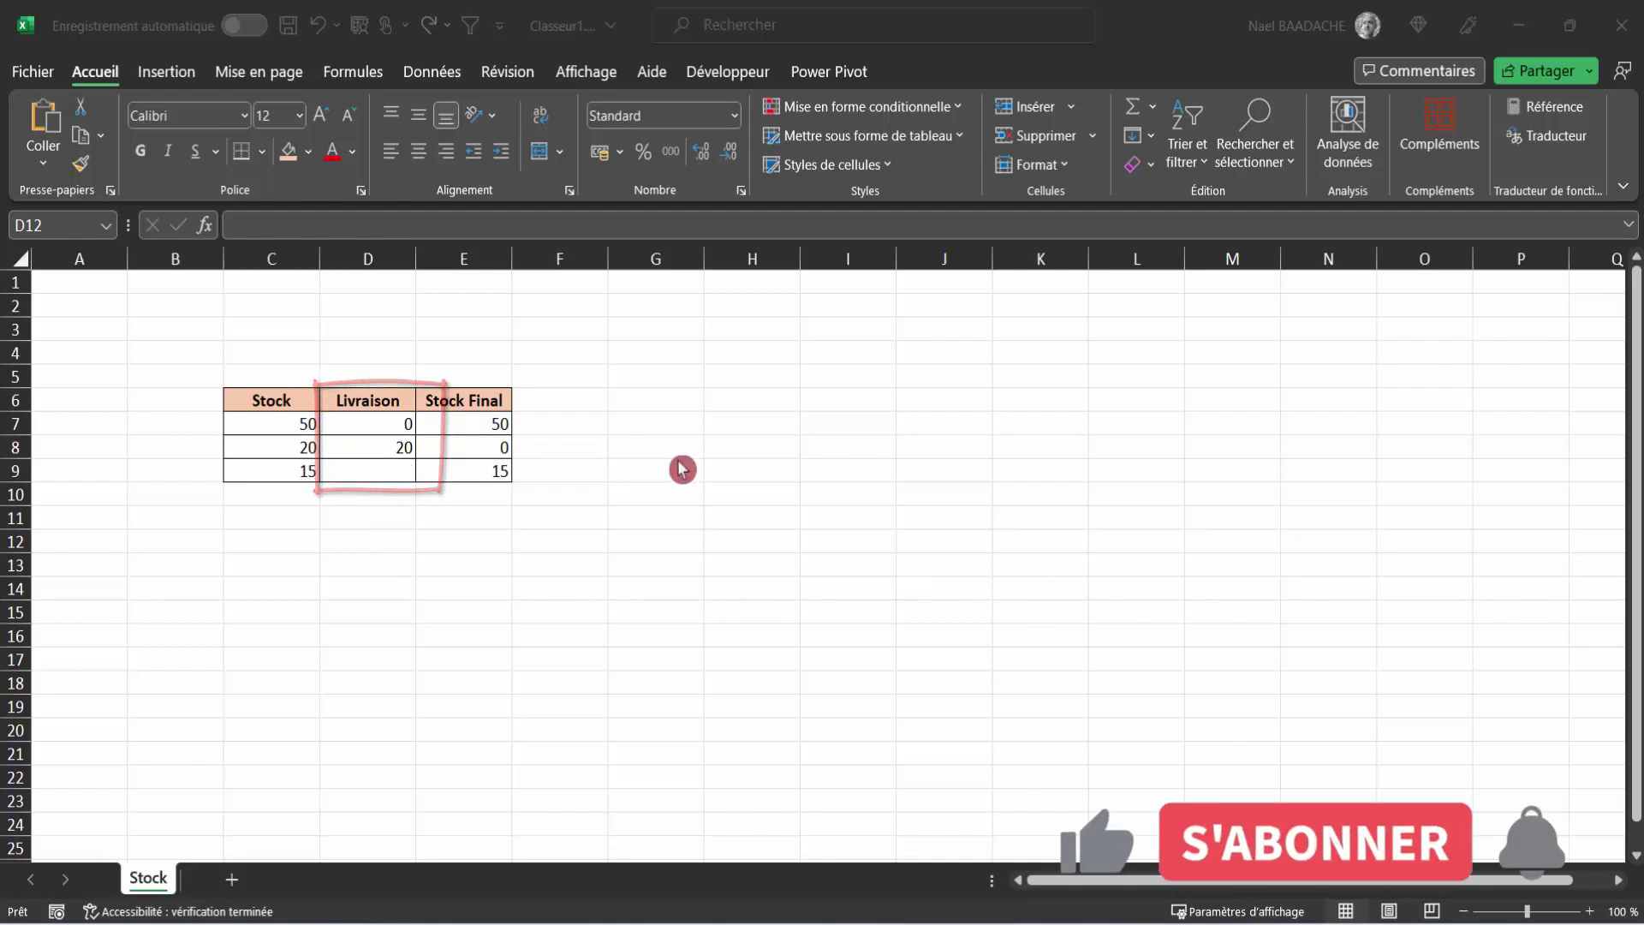
Clear the Livraison value in cell D8
left_click(381, 448)
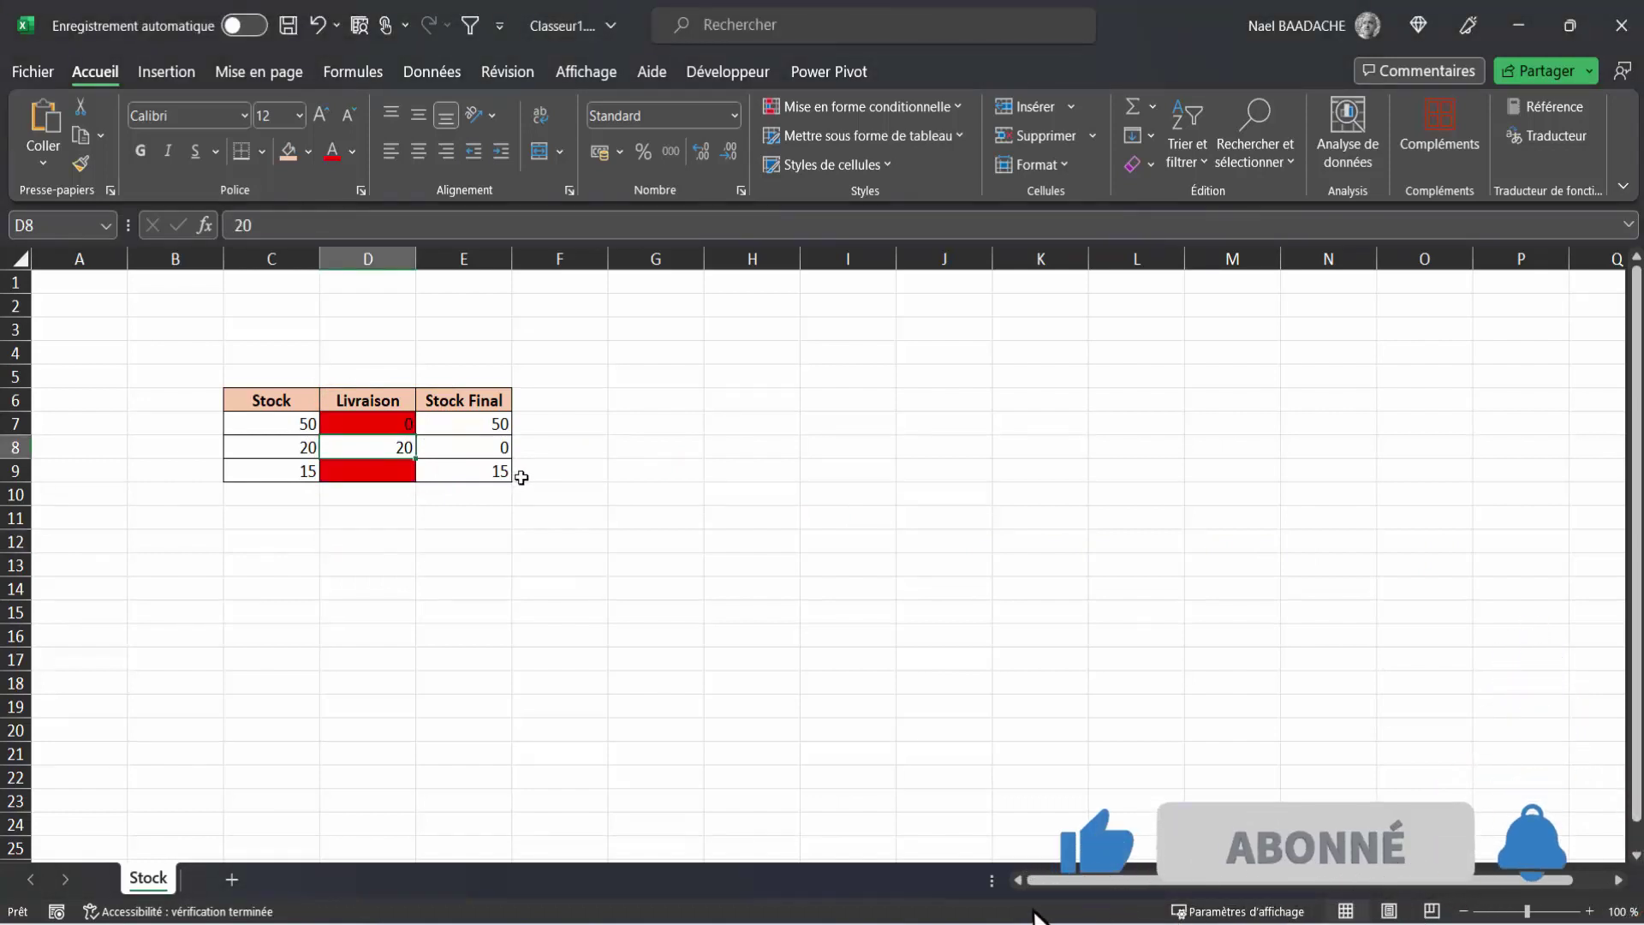
key("Delete")
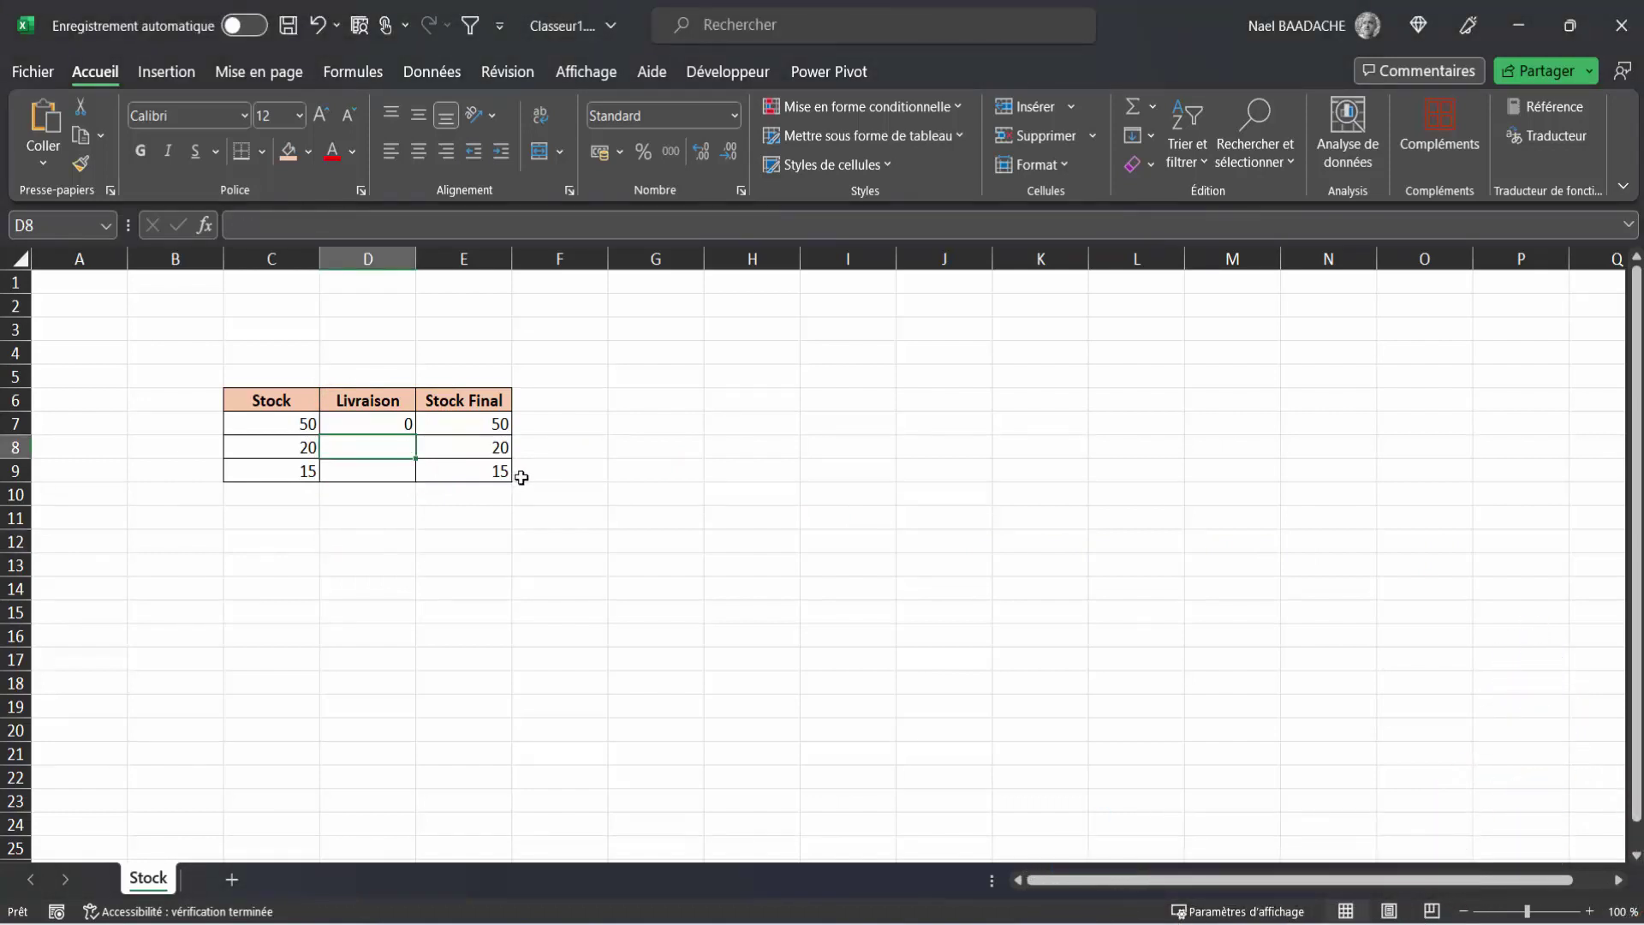
left_click(781, 561)
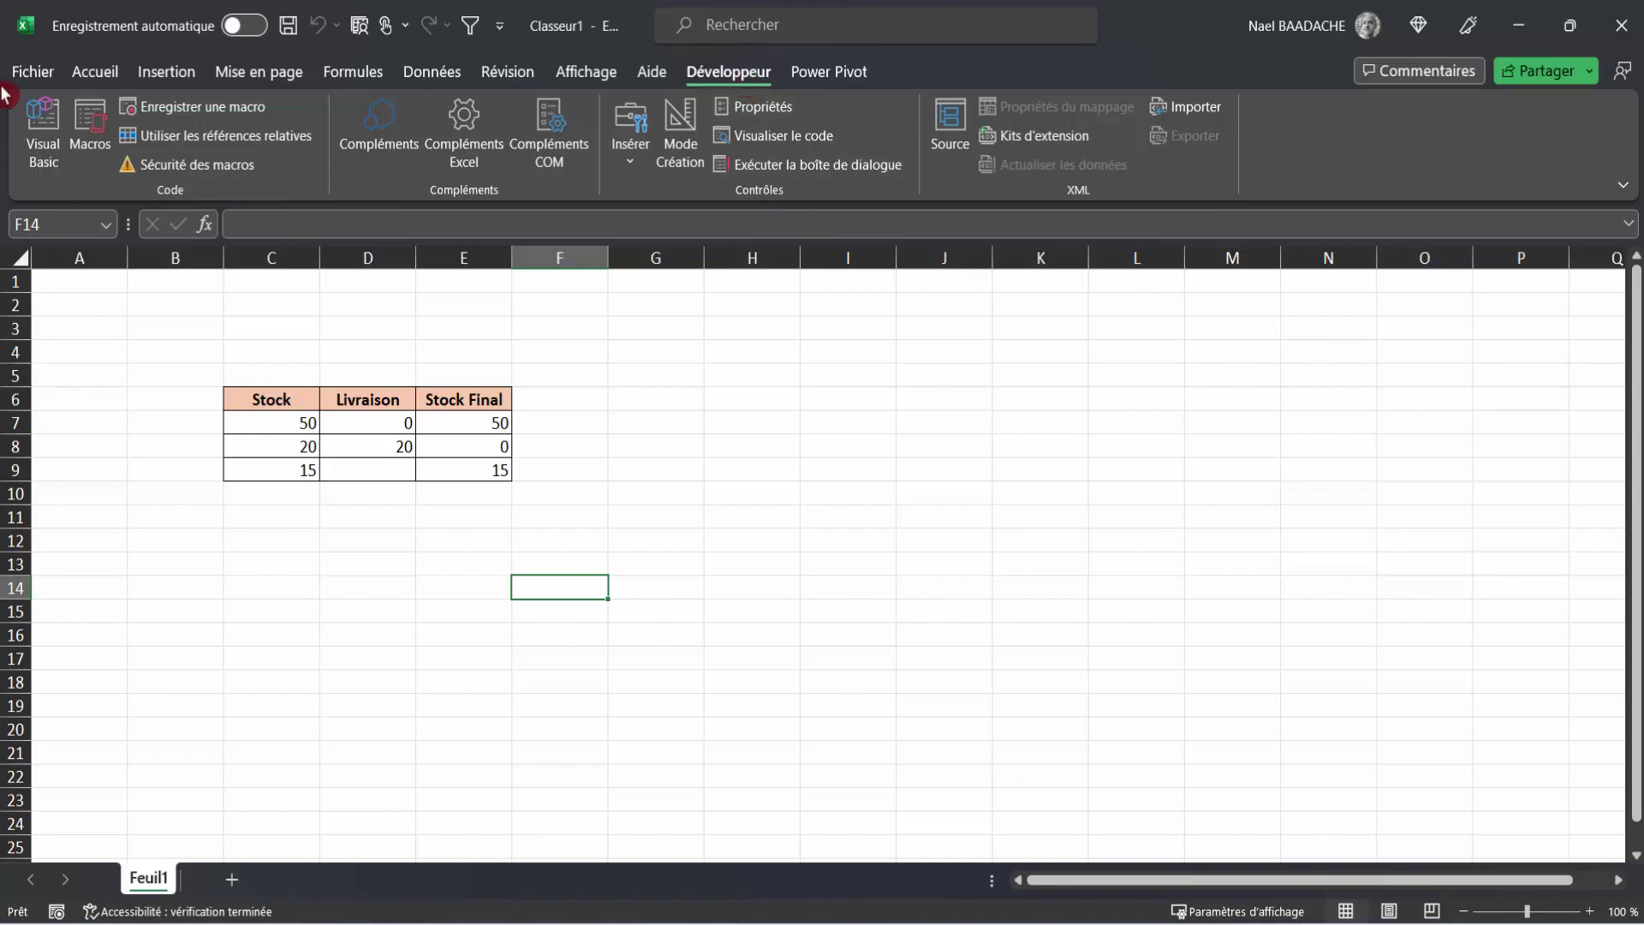
left_click(31, 71)
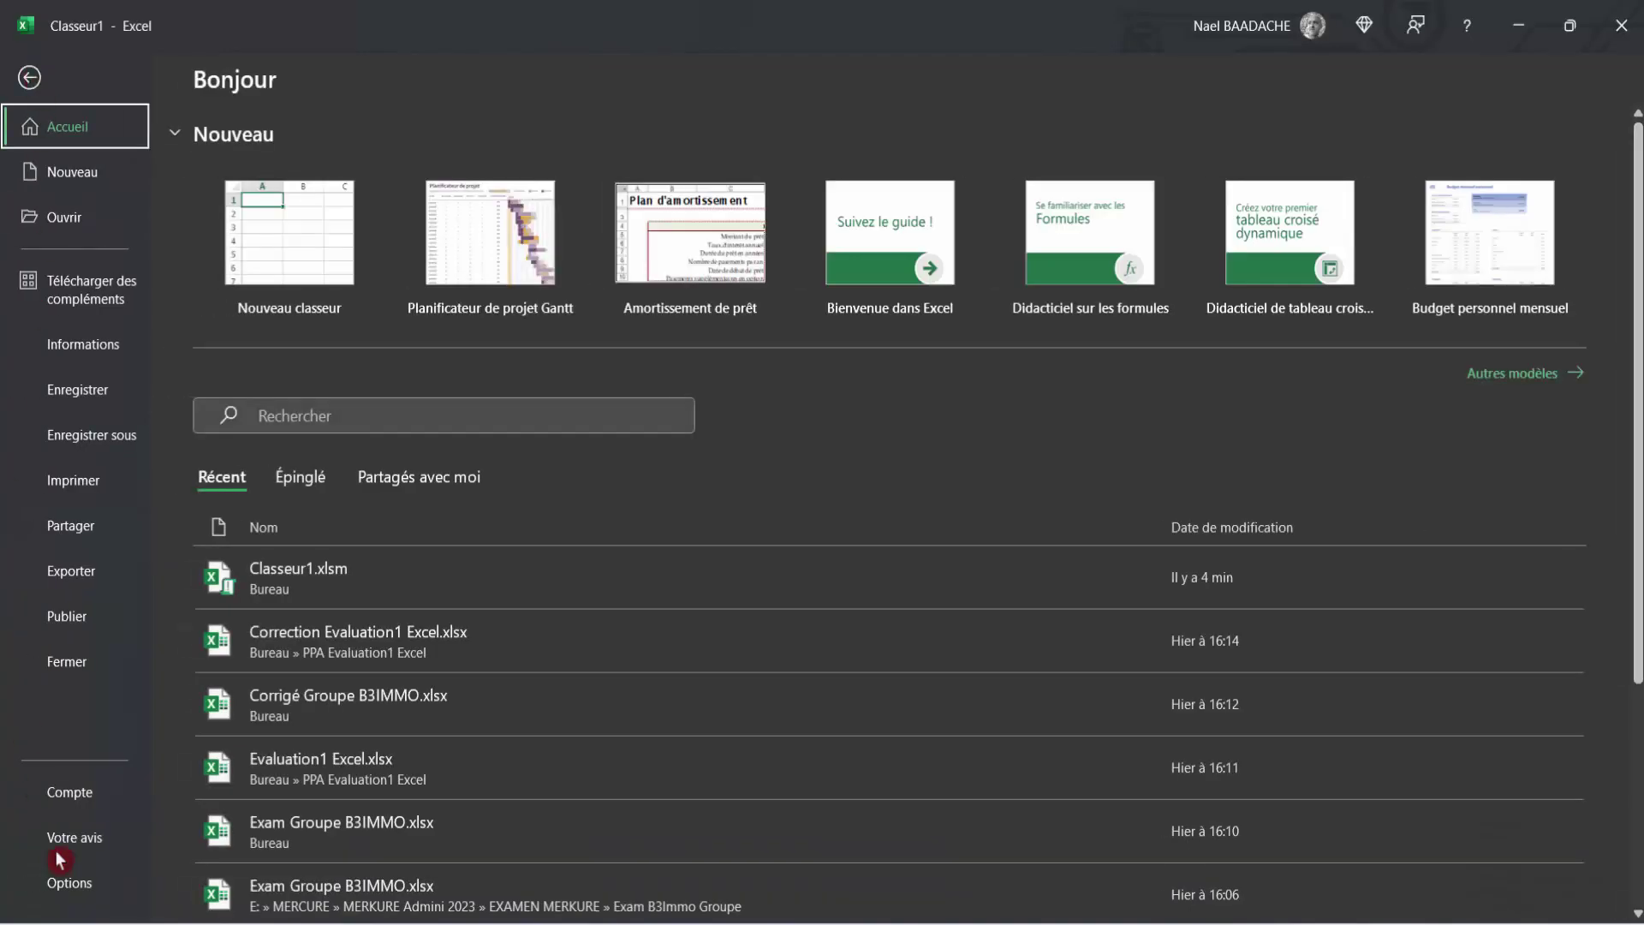
left_click(111, 884)
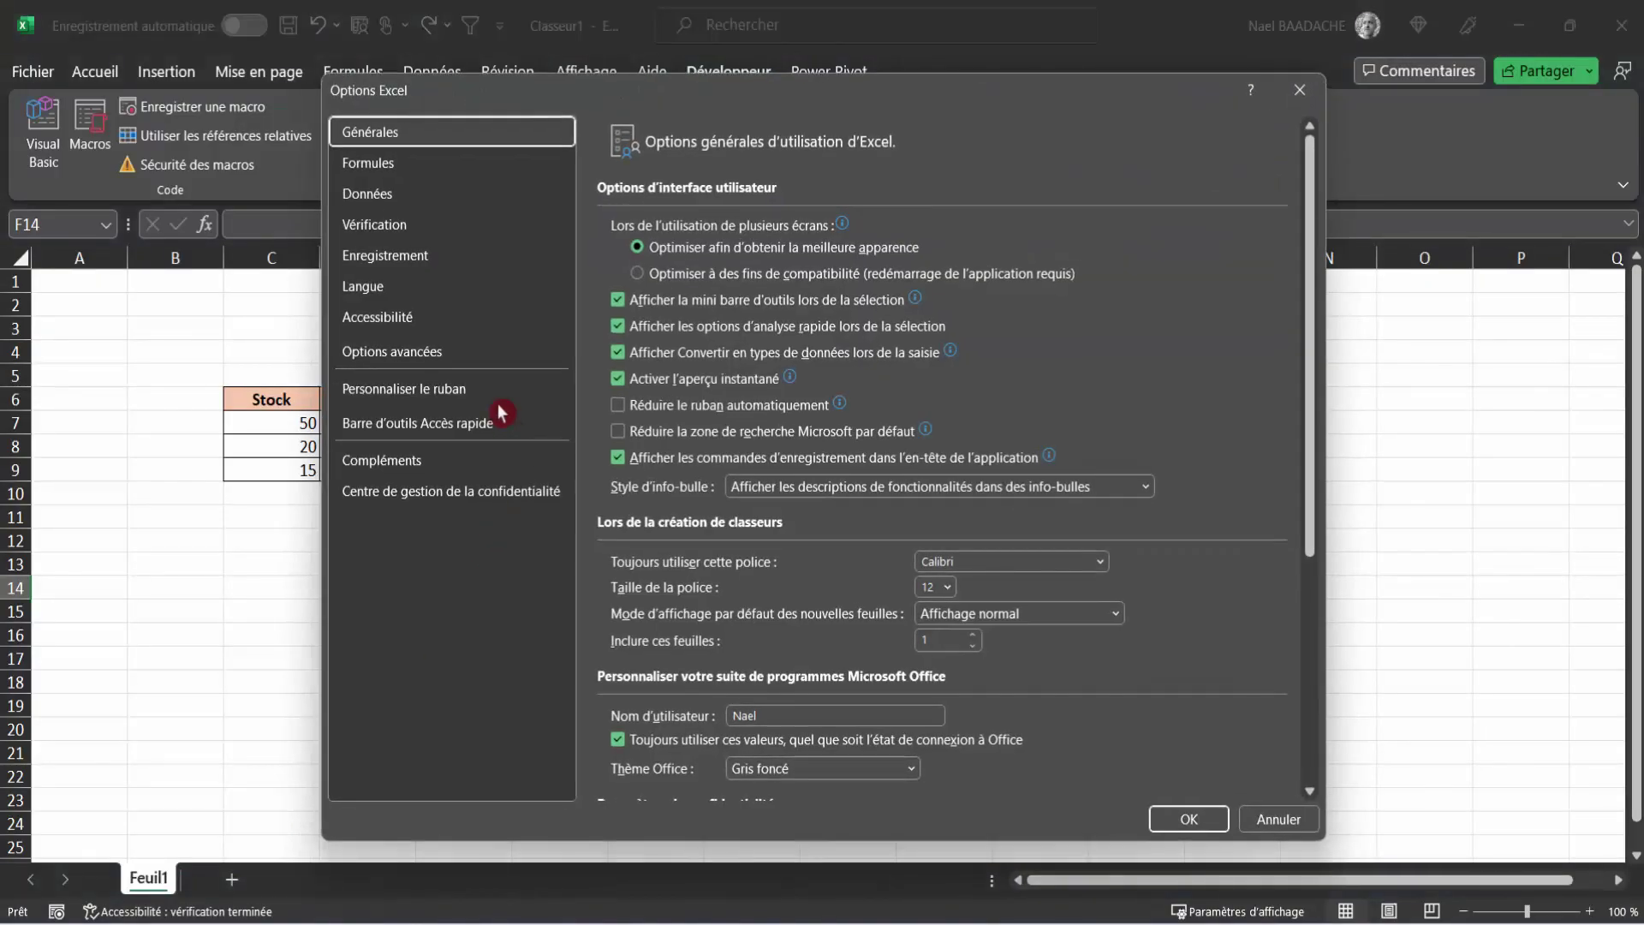
left_click(398, 394)
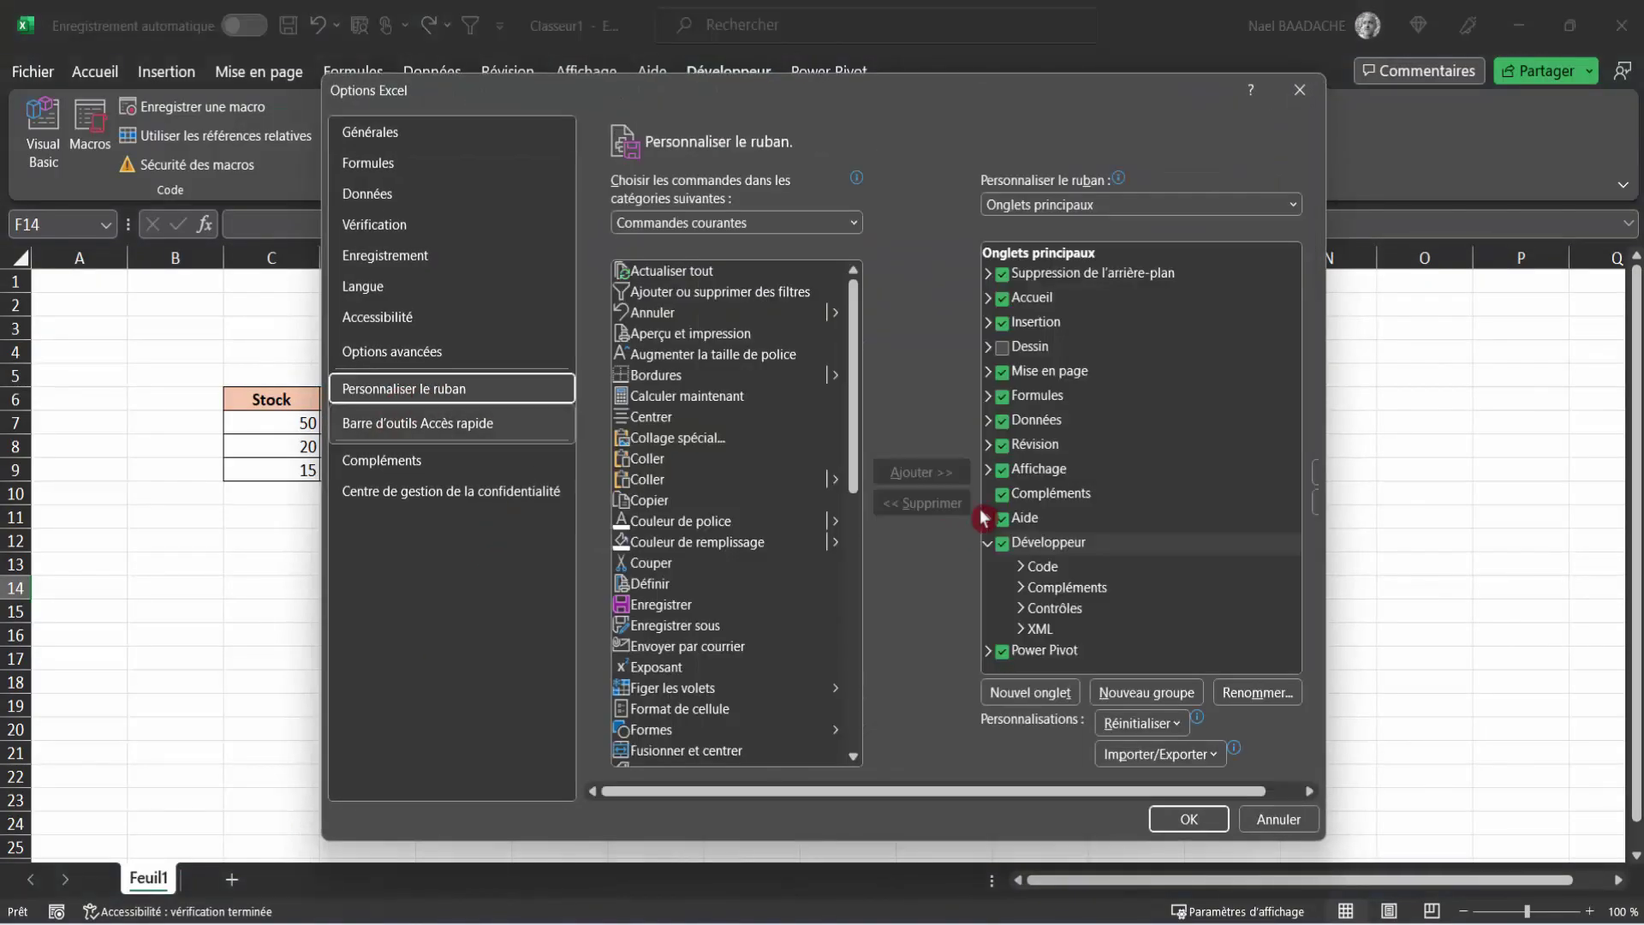
left_click(1002, 543)
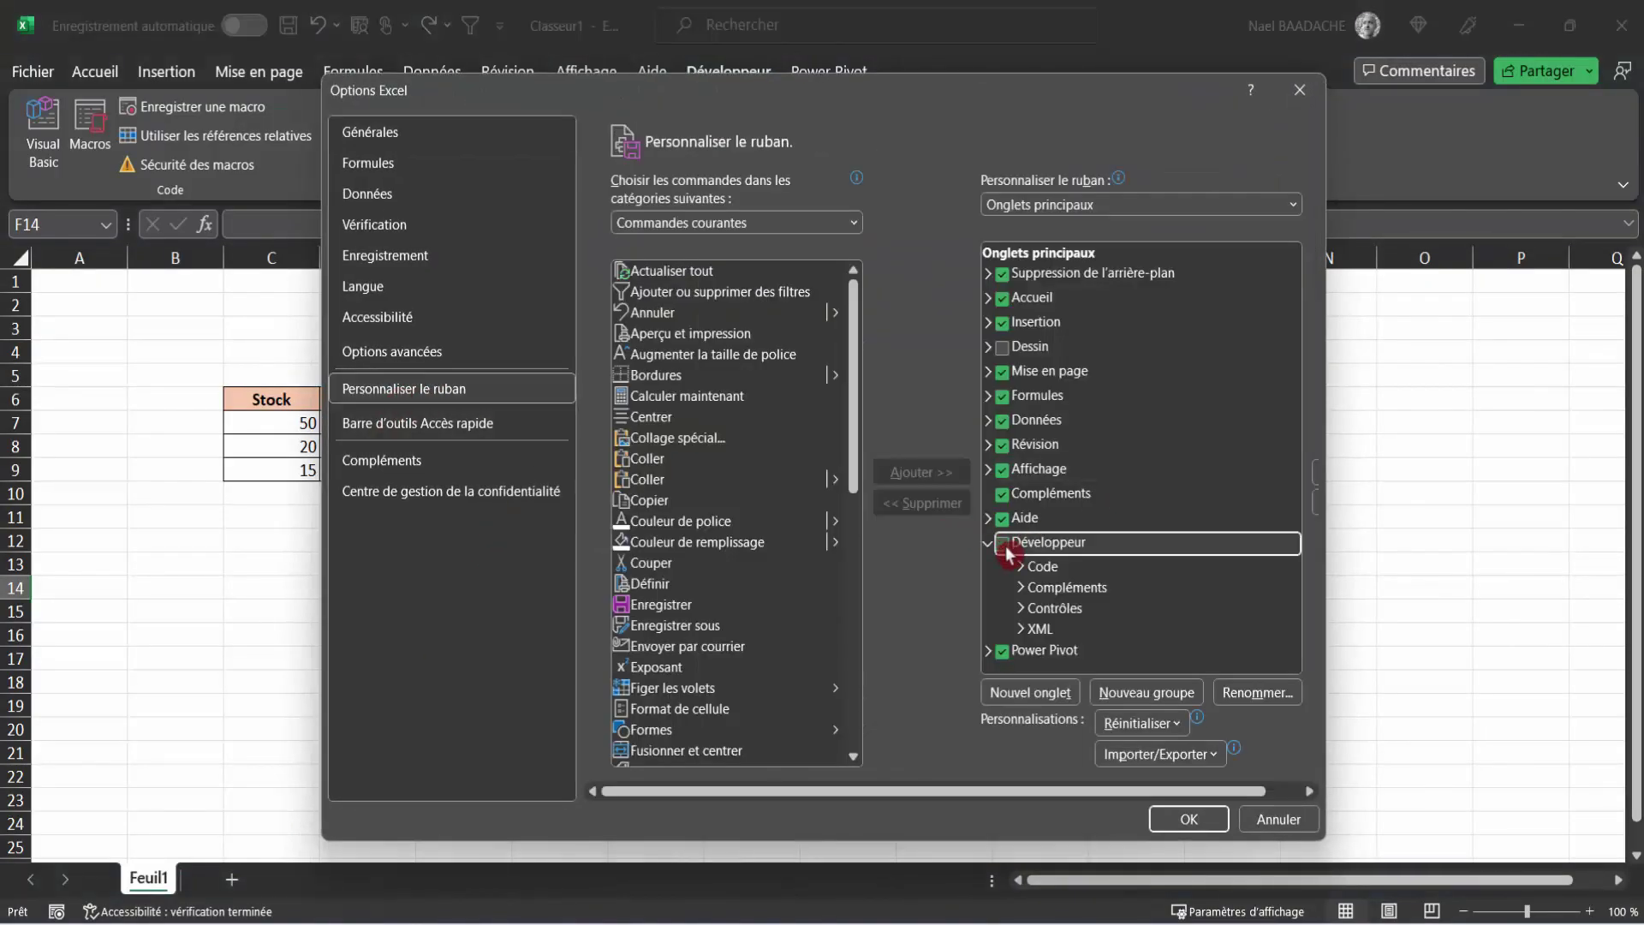
left_click(1198, 819)
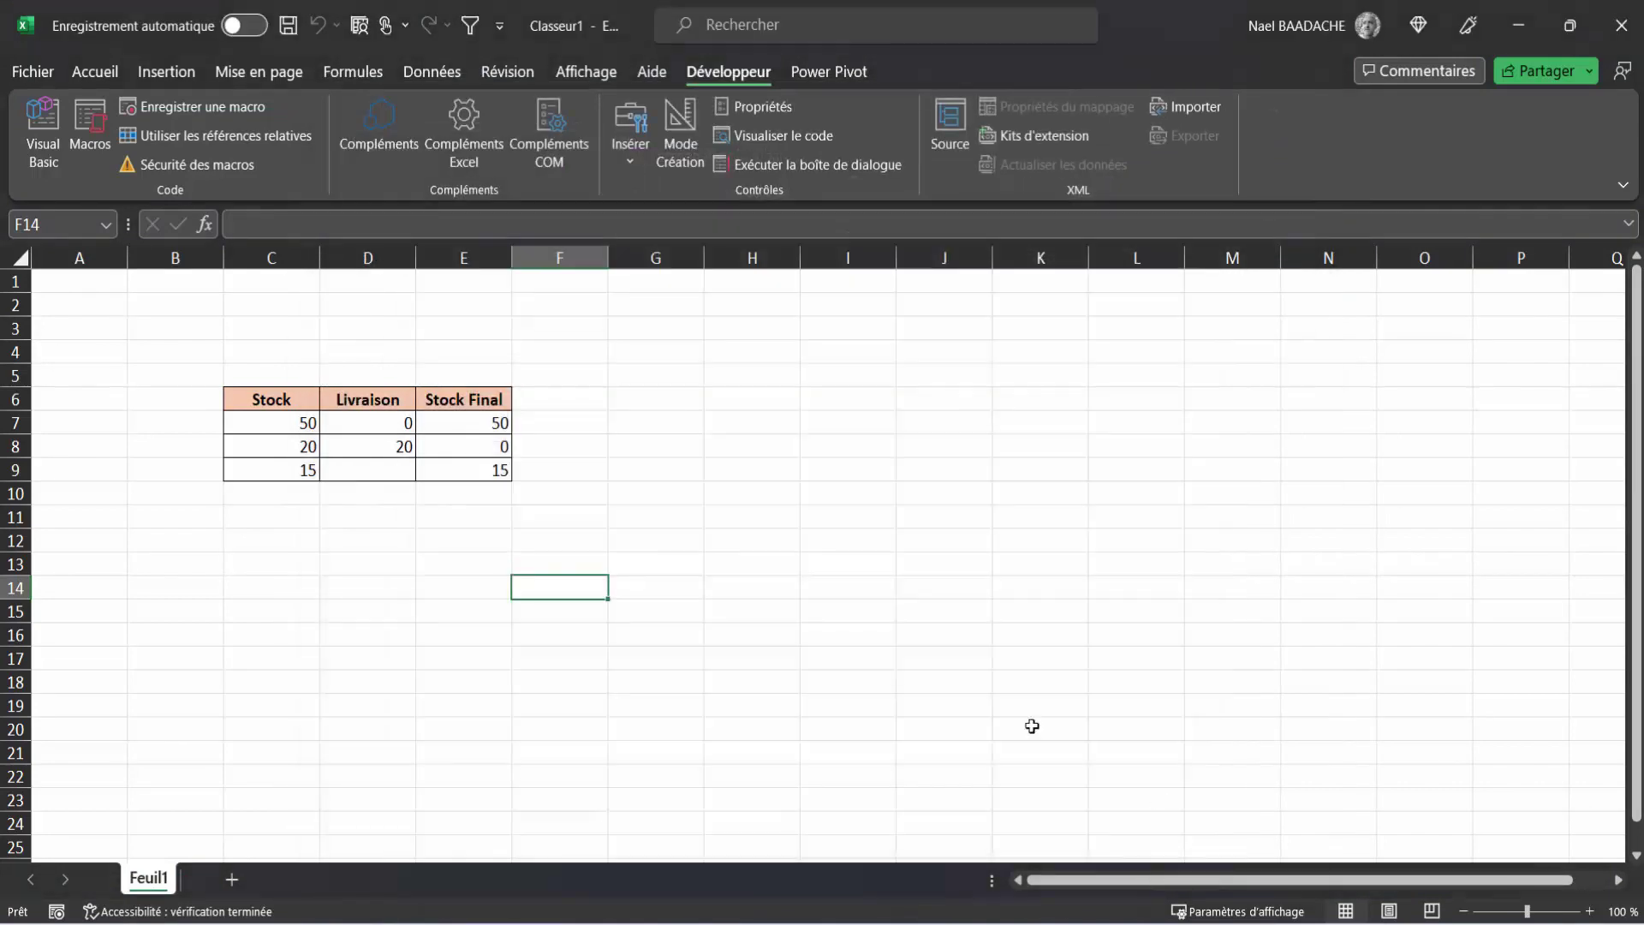
left_click(783, 450)
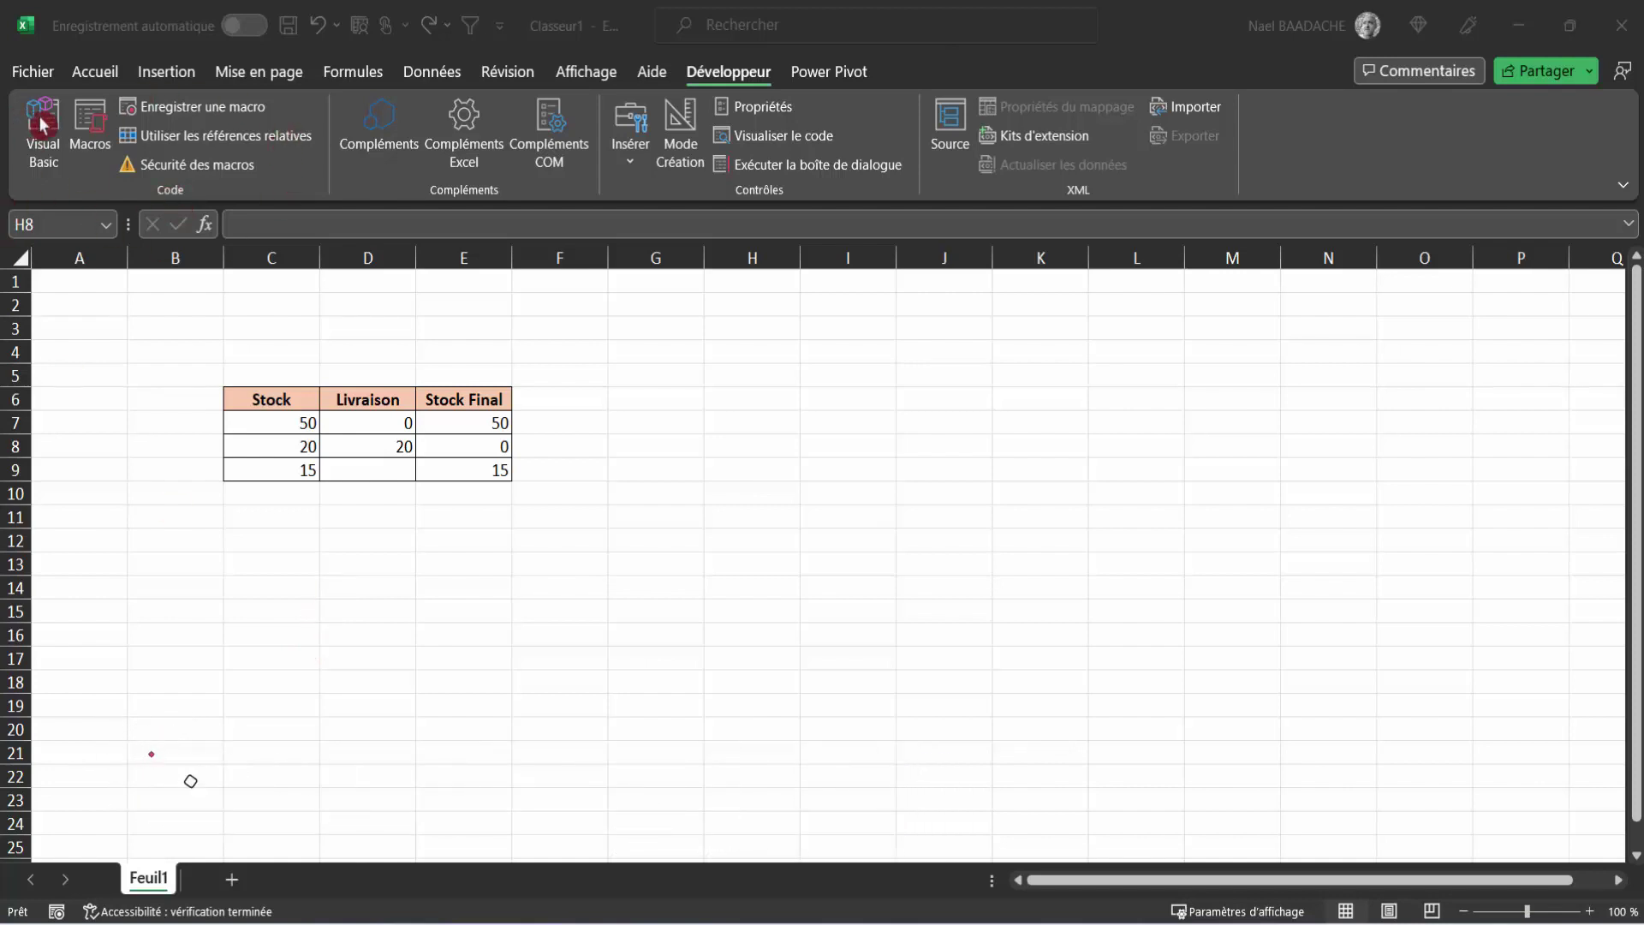
In the Visual Basic editor, use Insertion > Module to add Module1 to VBAProject (Classeur1)
left_click(42, 124)
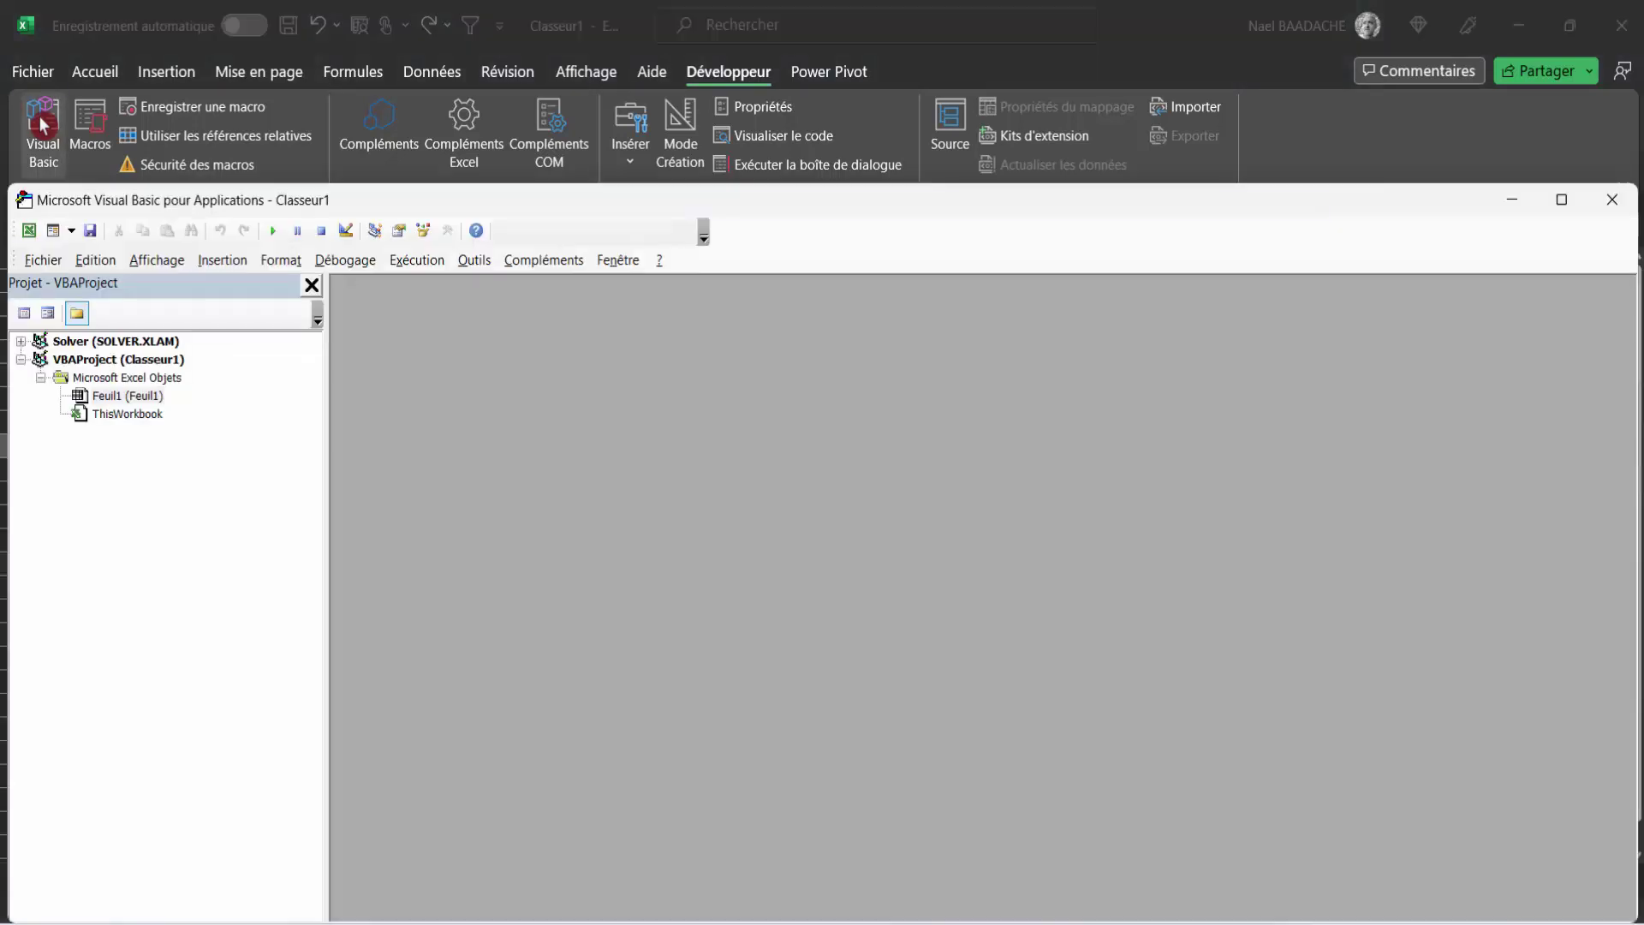
left_click(215, 262)
left_click(231, 338)
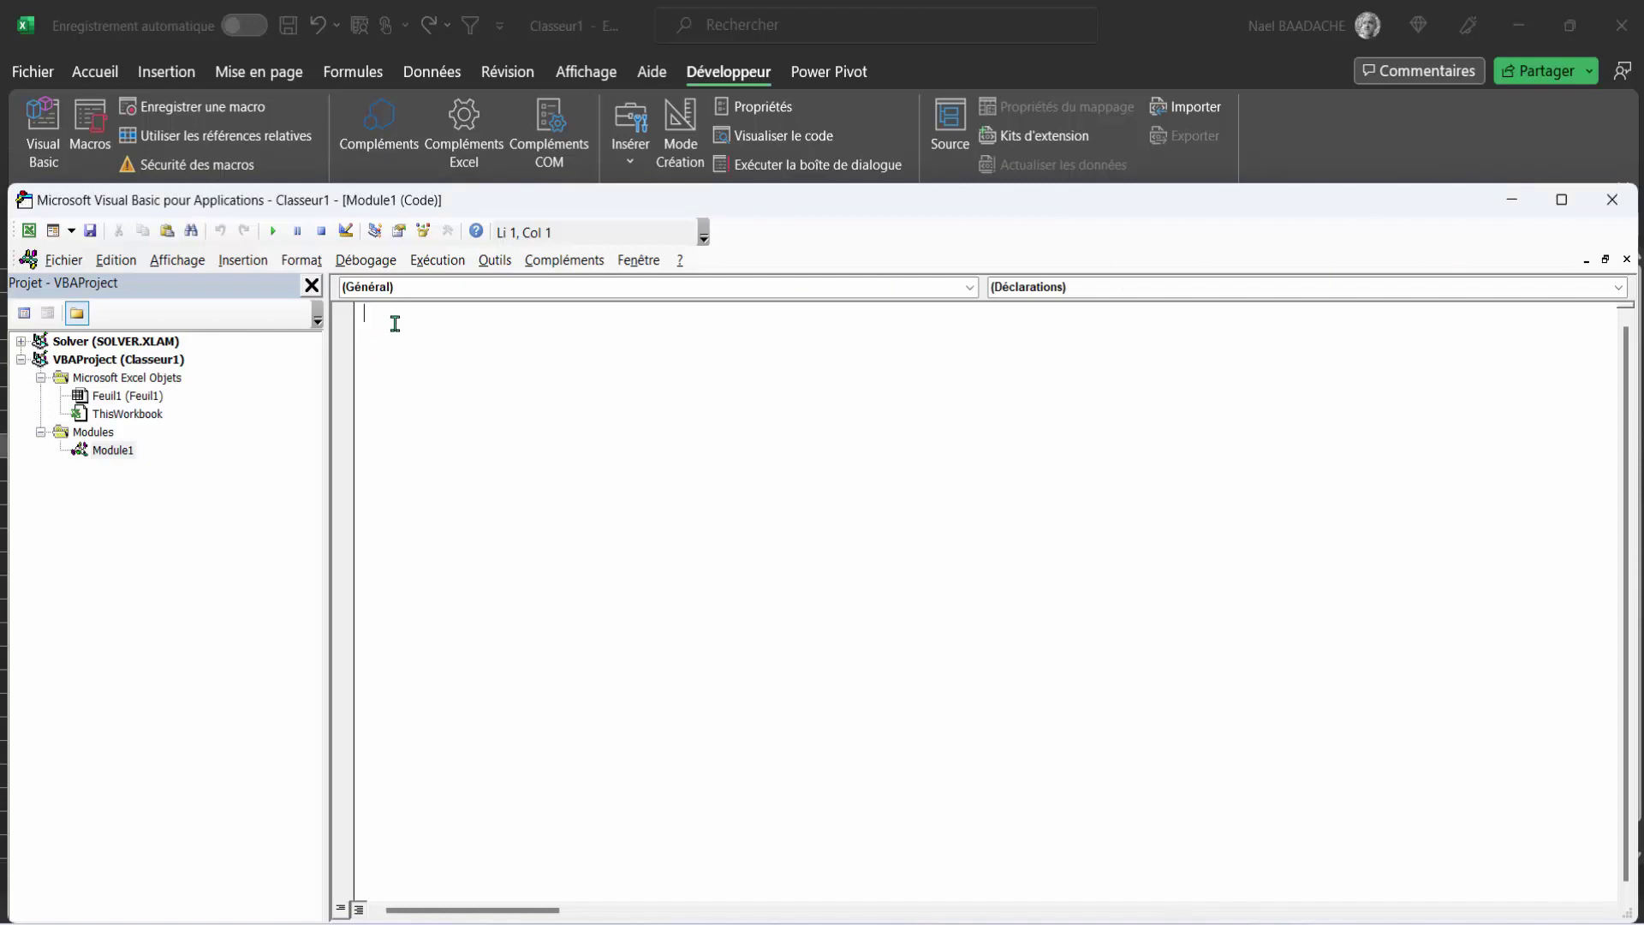
Paste the ClignoterCellules code into Module1 and check its D7:D9 range comment
key("ctrl+v")
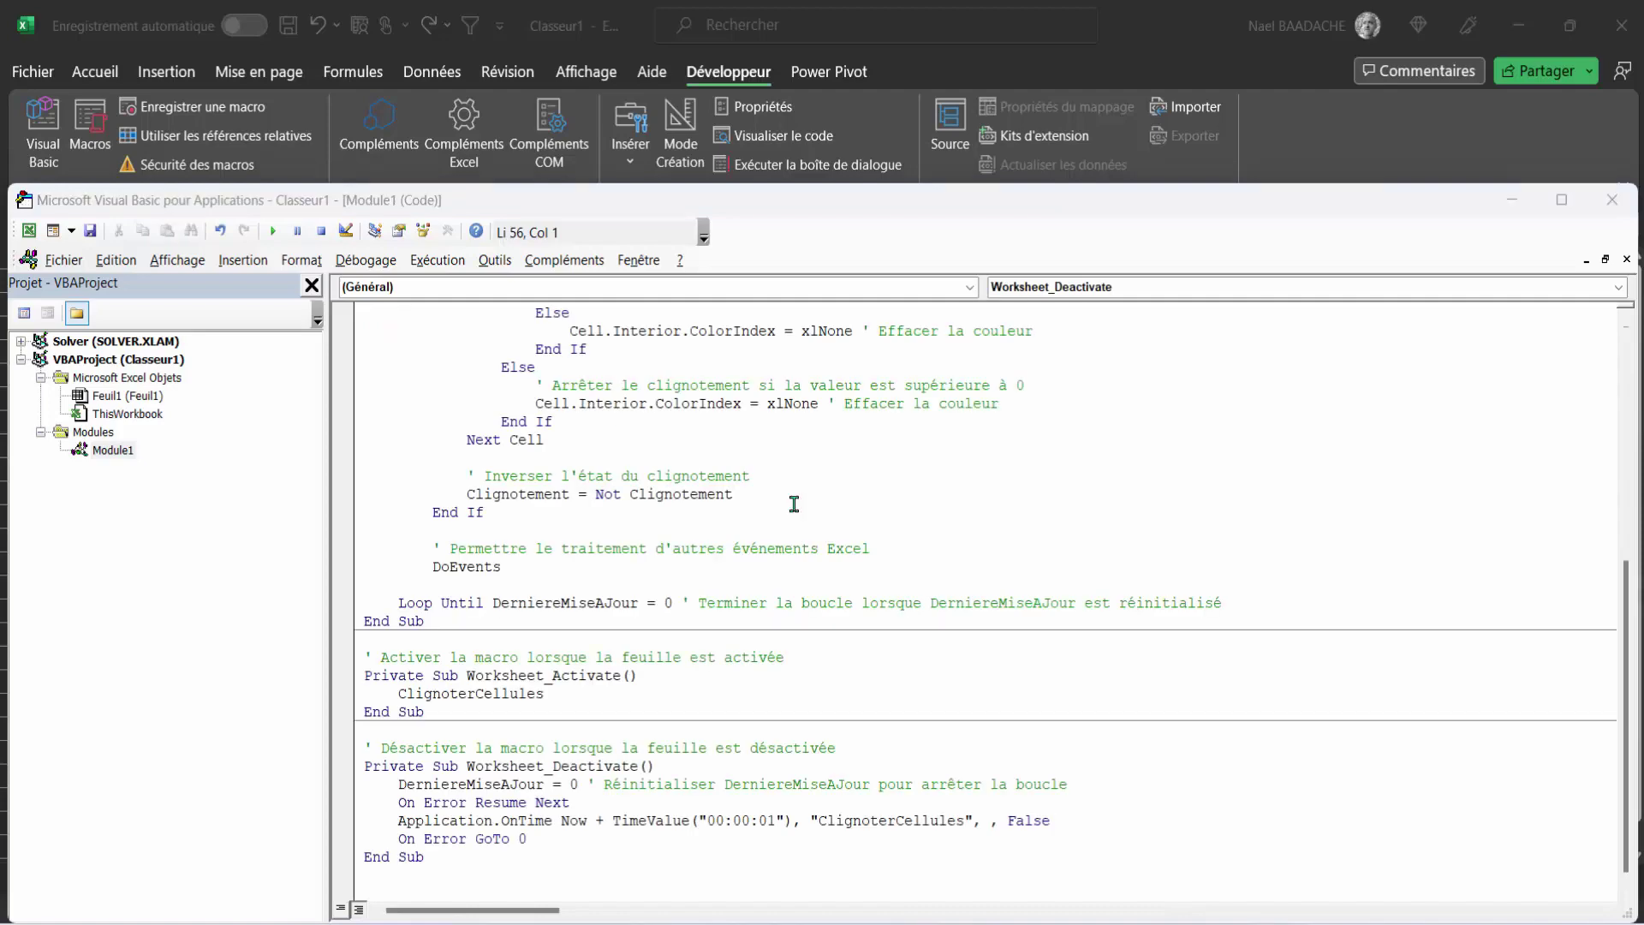
scroll(797, 503, "up", 5)
scroll(797, 503, "up", 3)
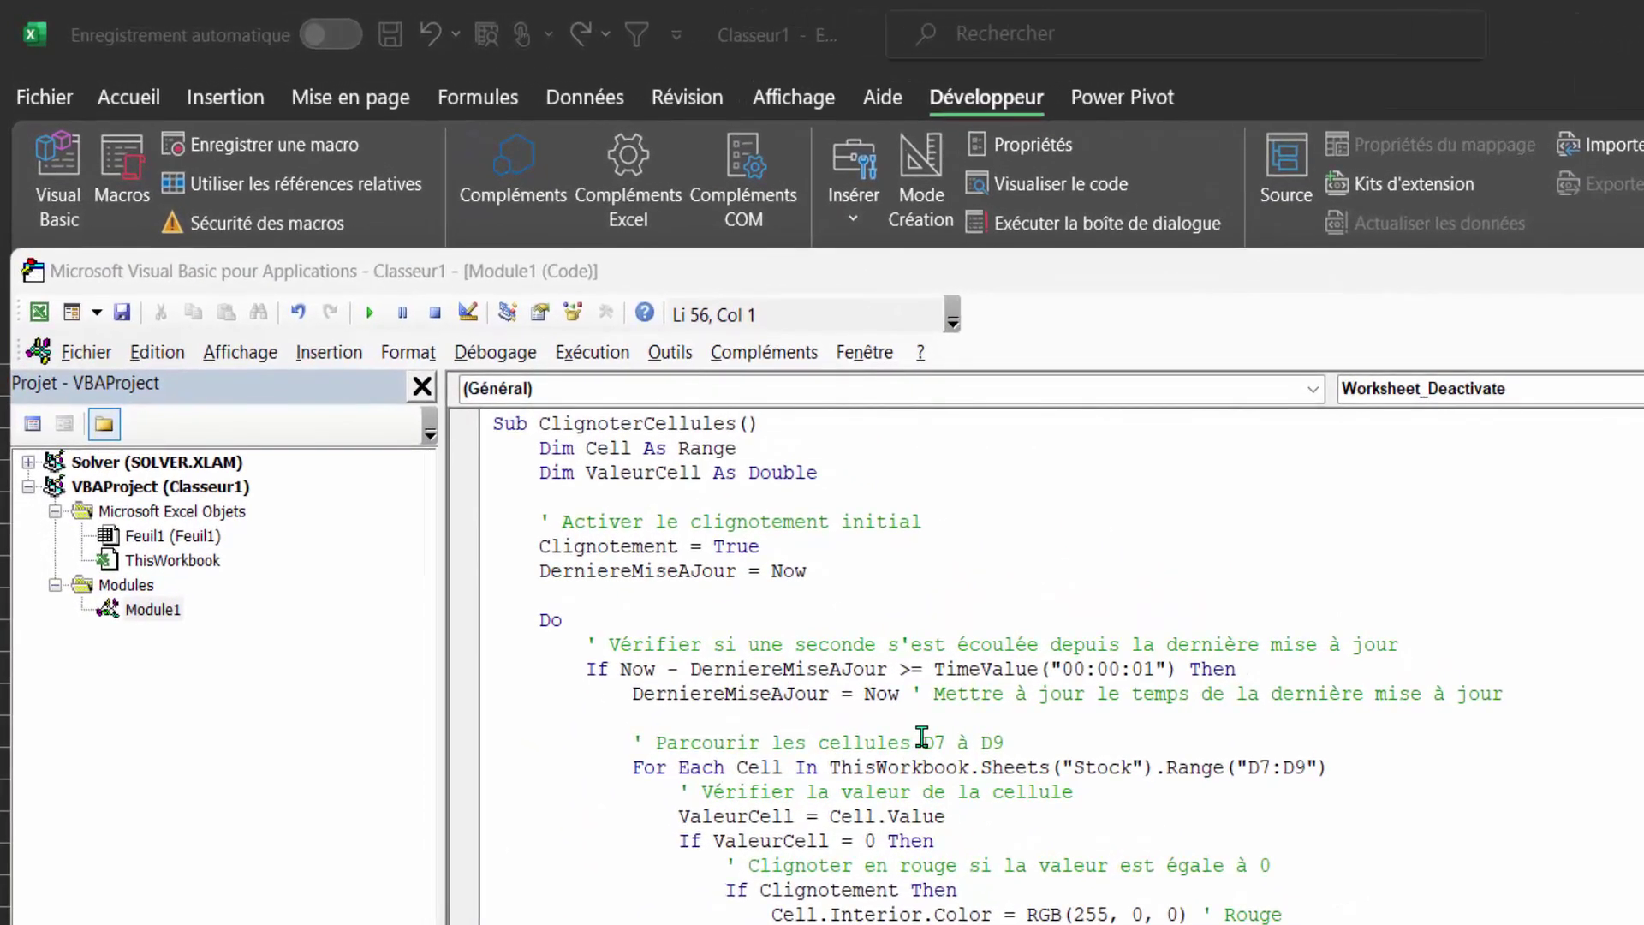
left_click(923, 739)
left_click_drag(922, 738, 1003, 742)
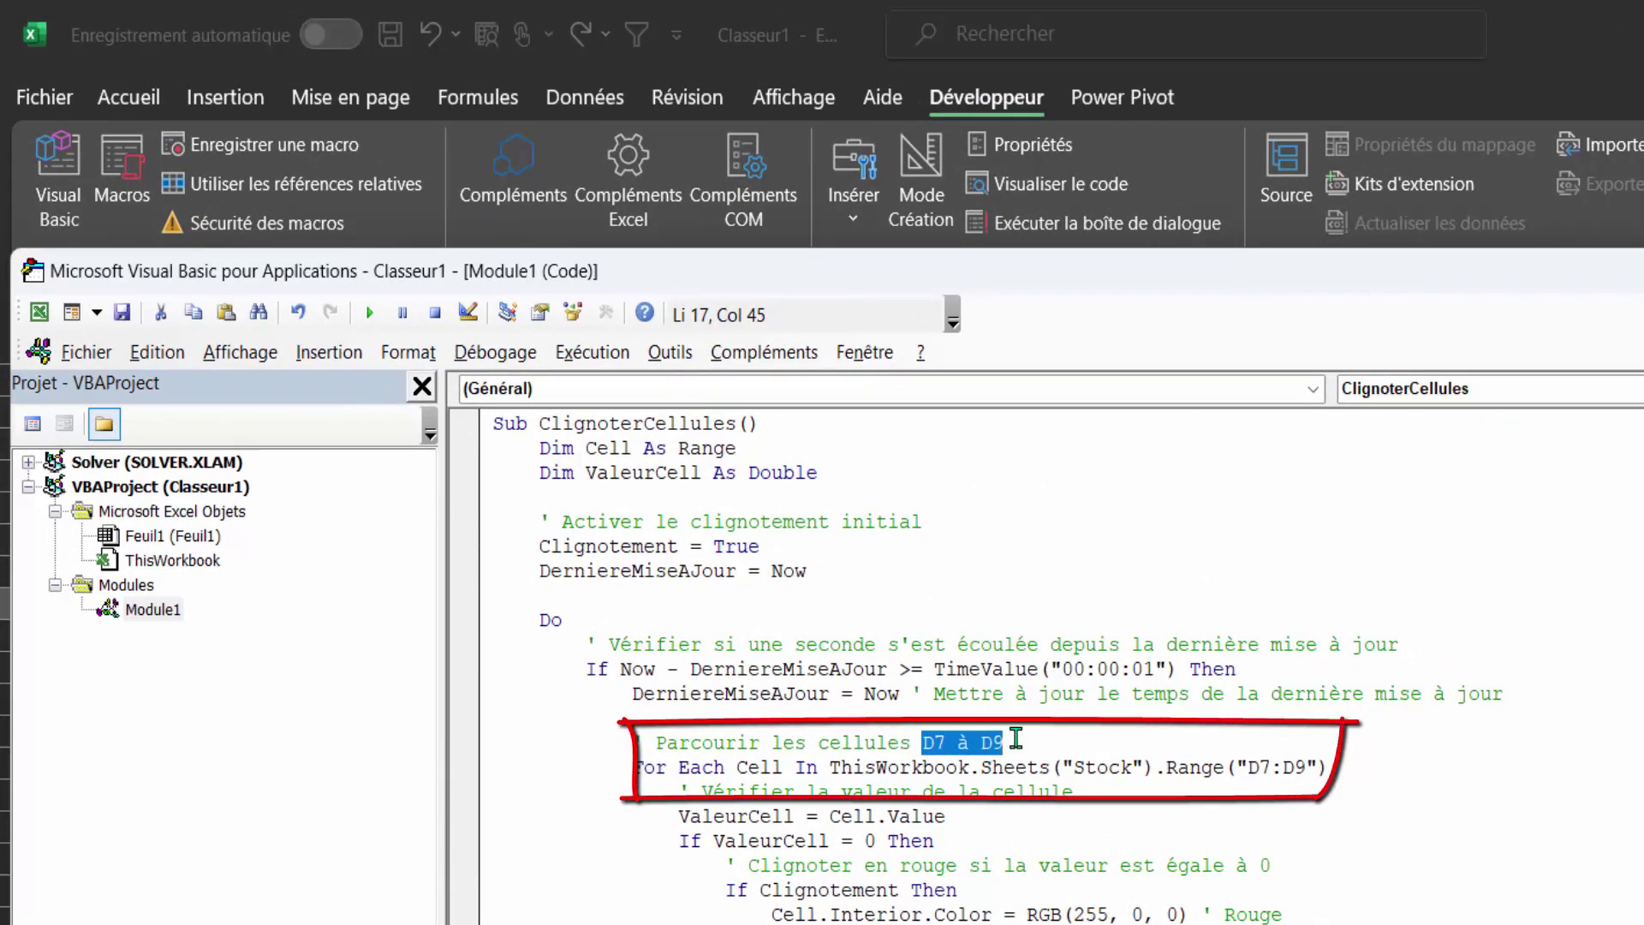
left_click(992, 740)
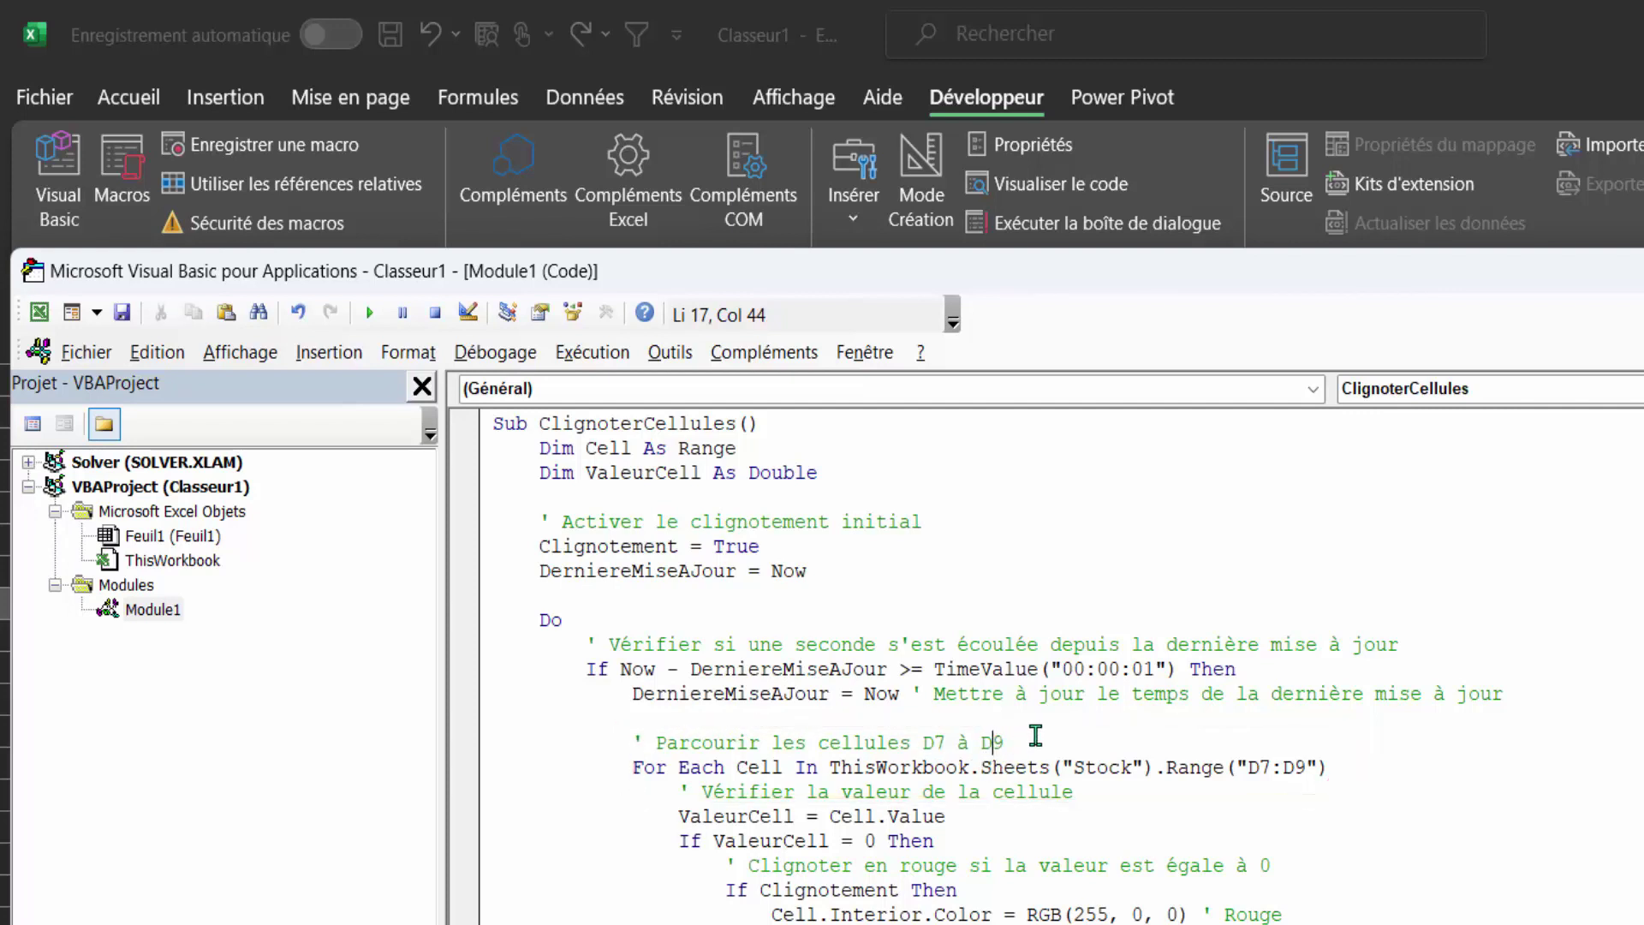
double_click(981, 741)
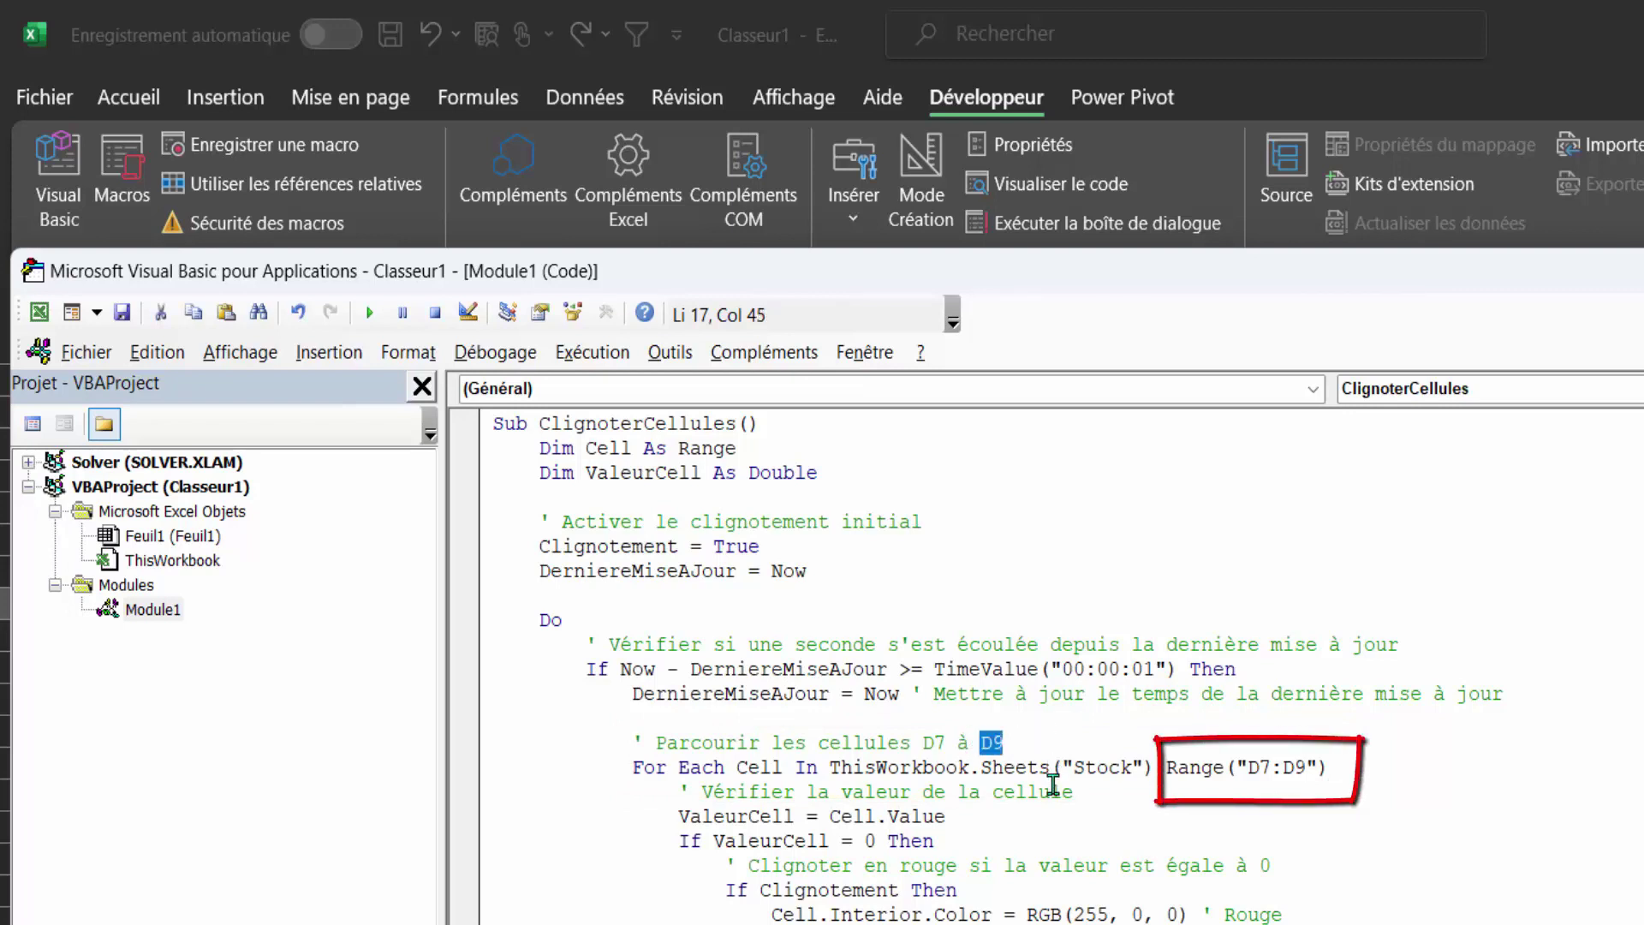
Verify the code targets the 'Stock' sheet, then minimize the VBA window
left_click(1076, 767)
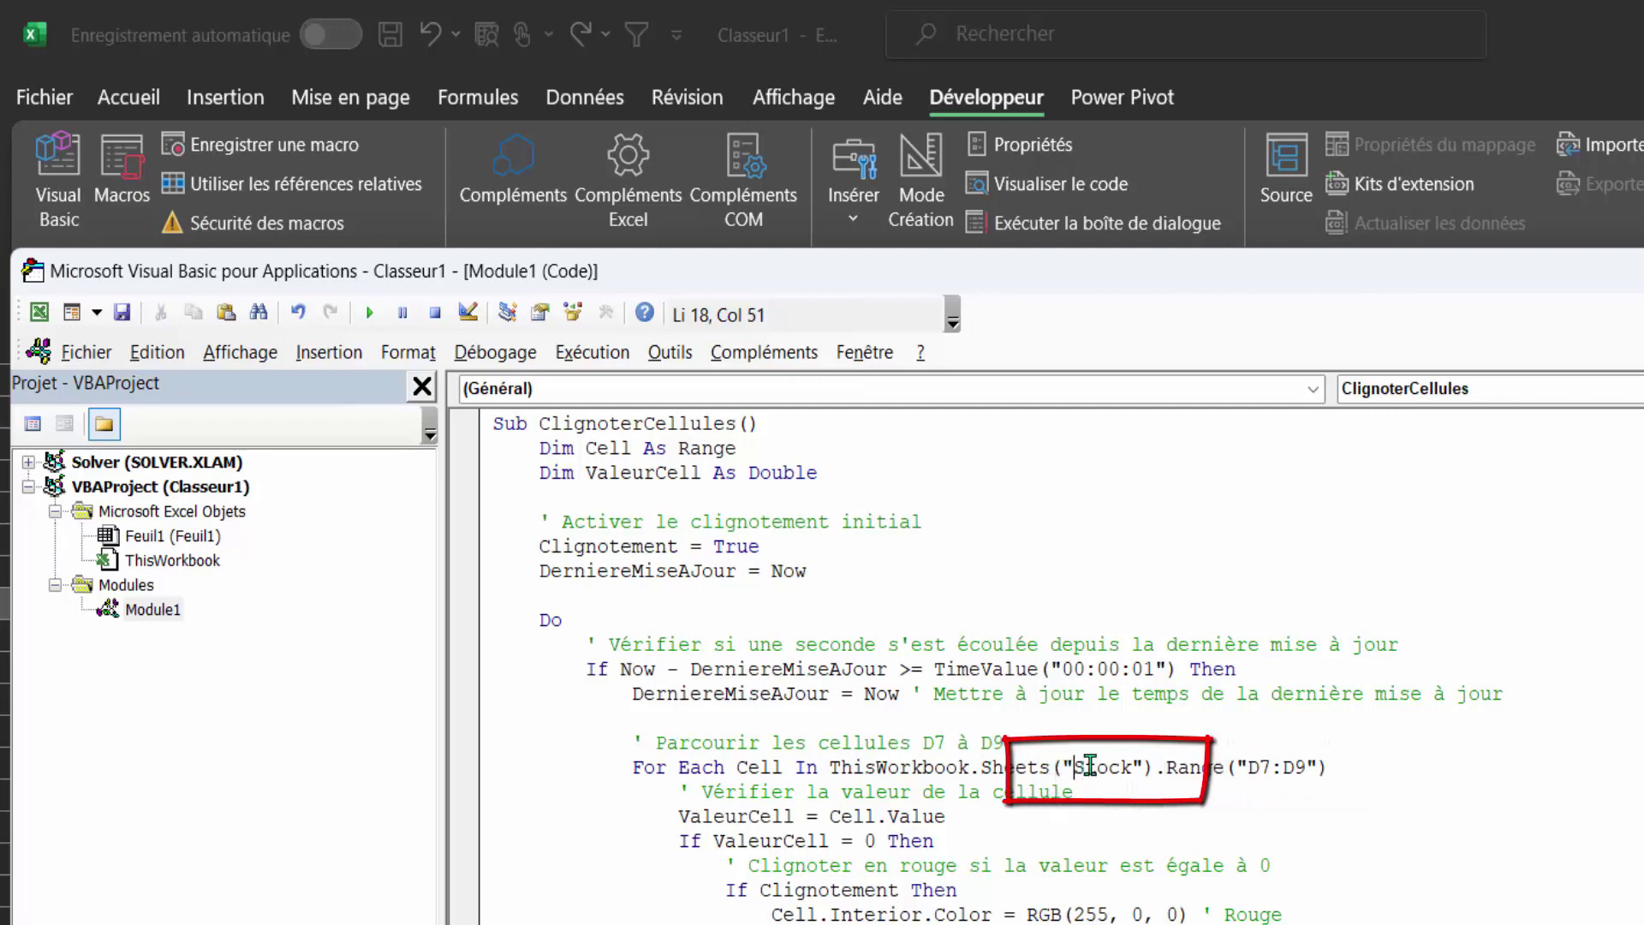
left_click_drag(1088, 766, 1136, 767)
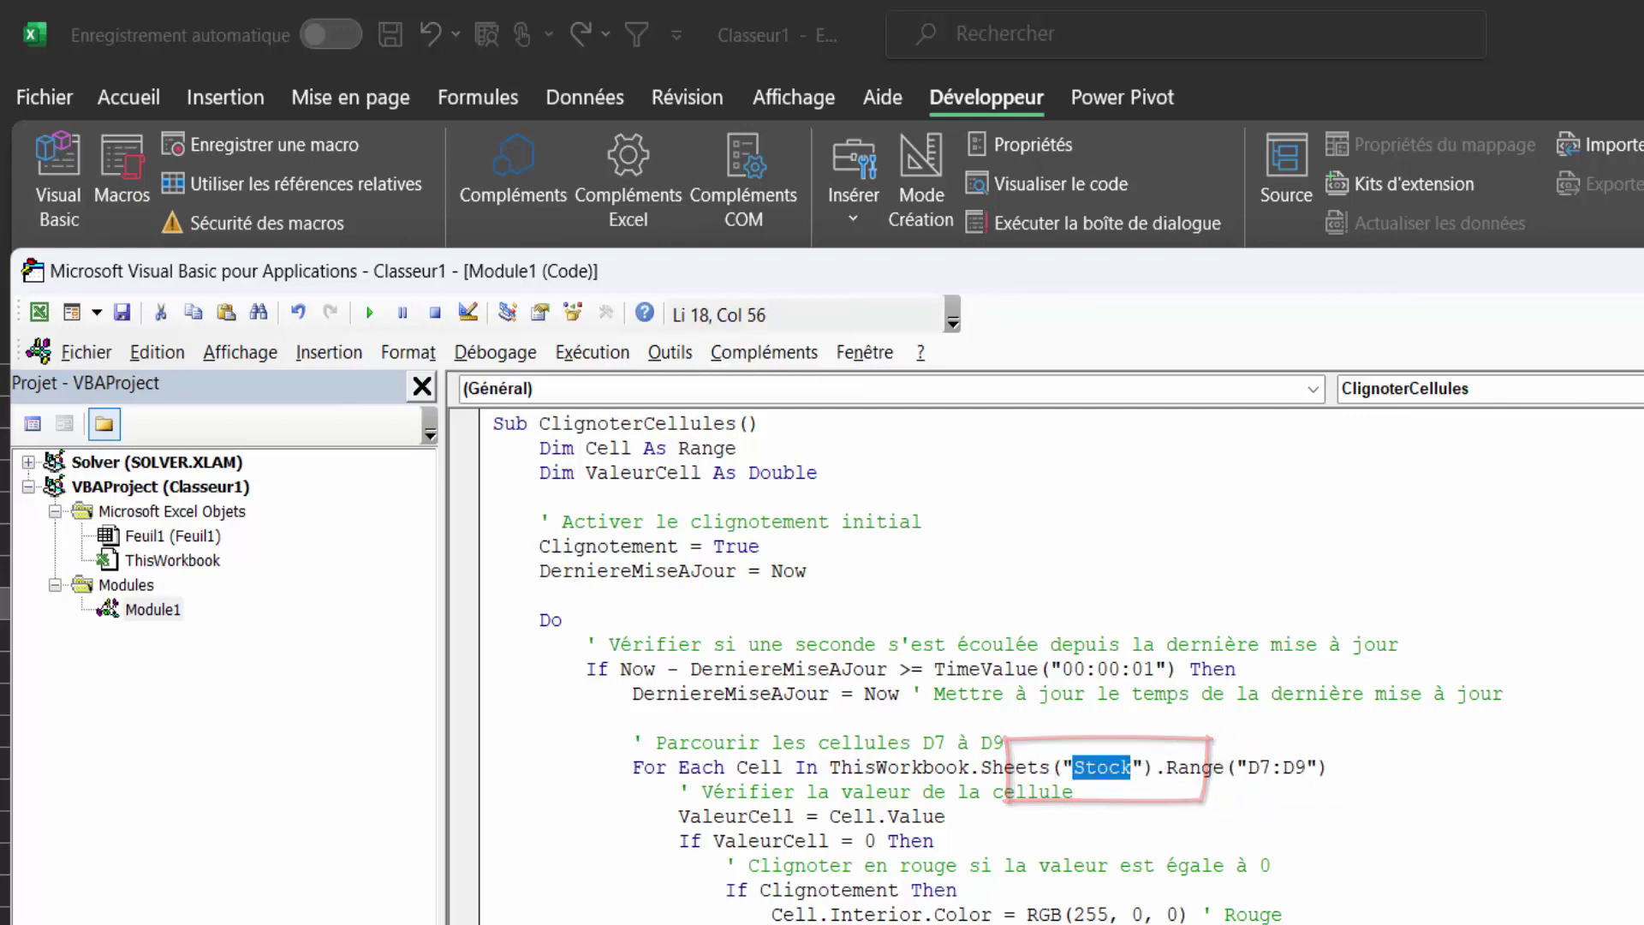
scroll(938, 678, "down", 3)
scroll(939, 678, "up", 4)
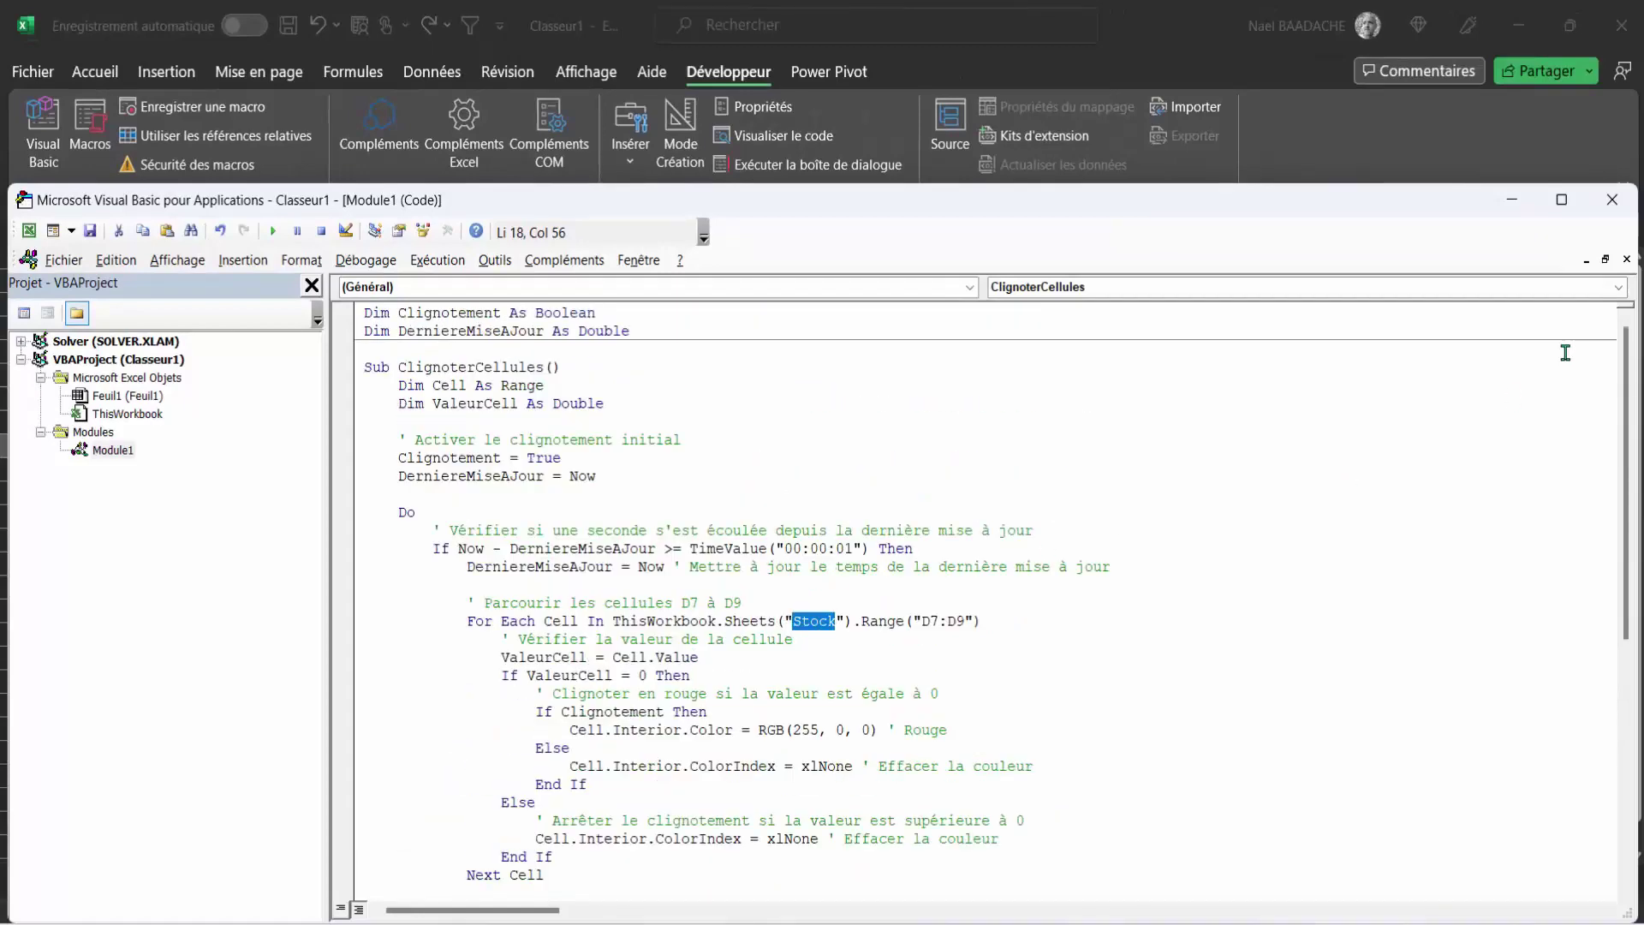
left_click(1521, 206)
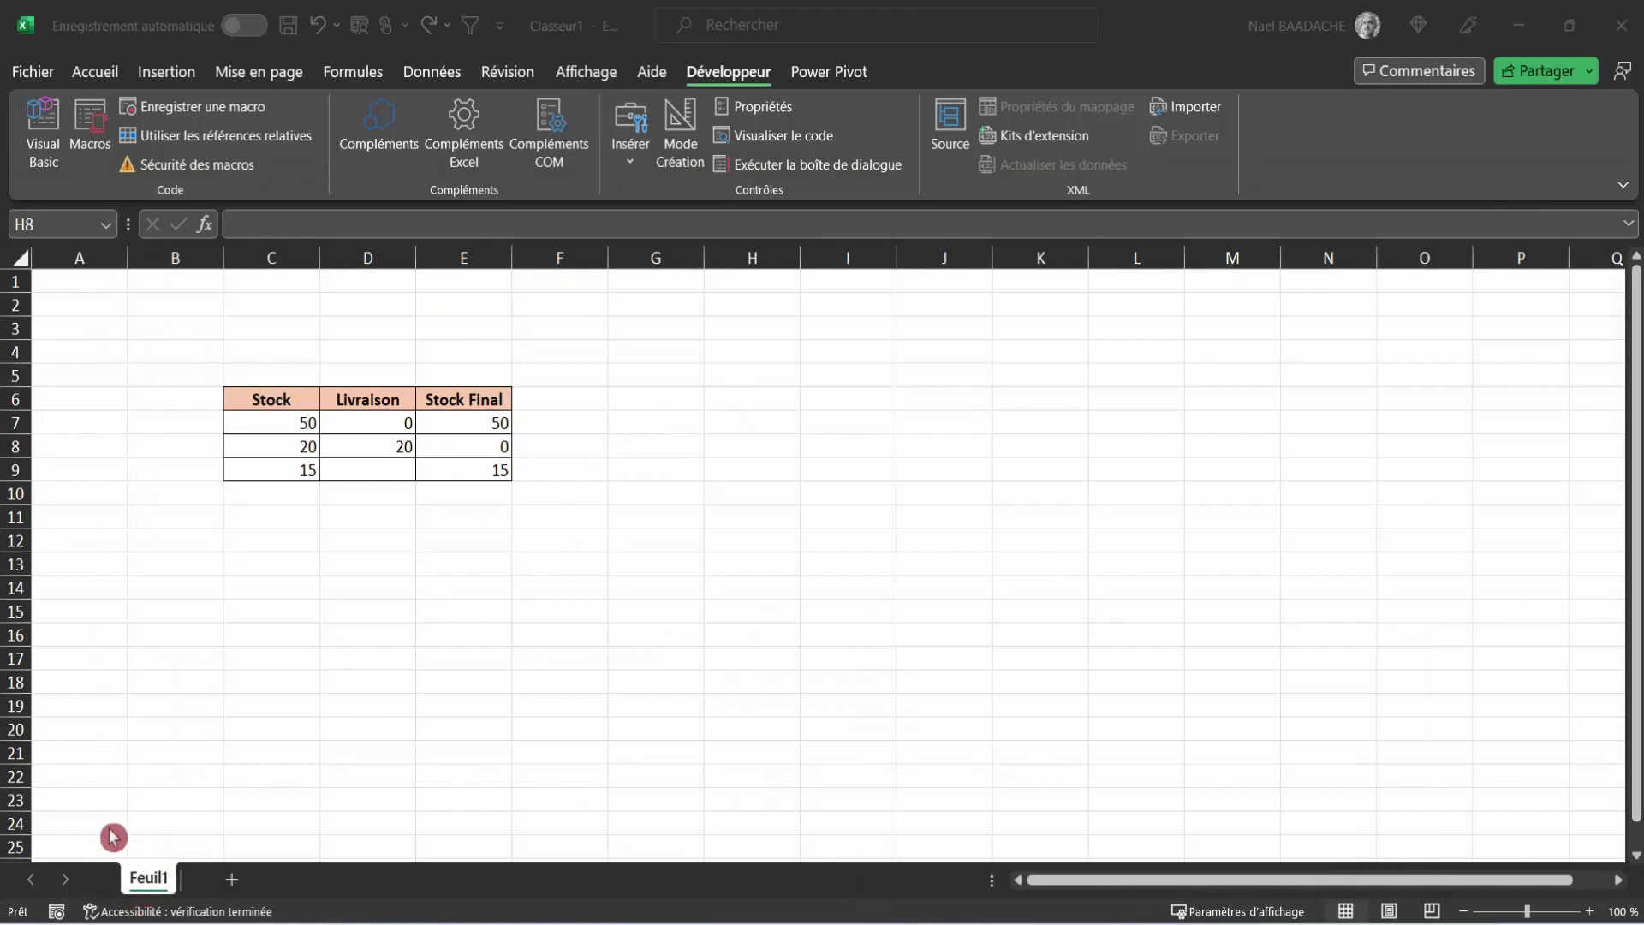
Rename the Feuil1 sheet tab to 'Stock'
right_click(154, 887)
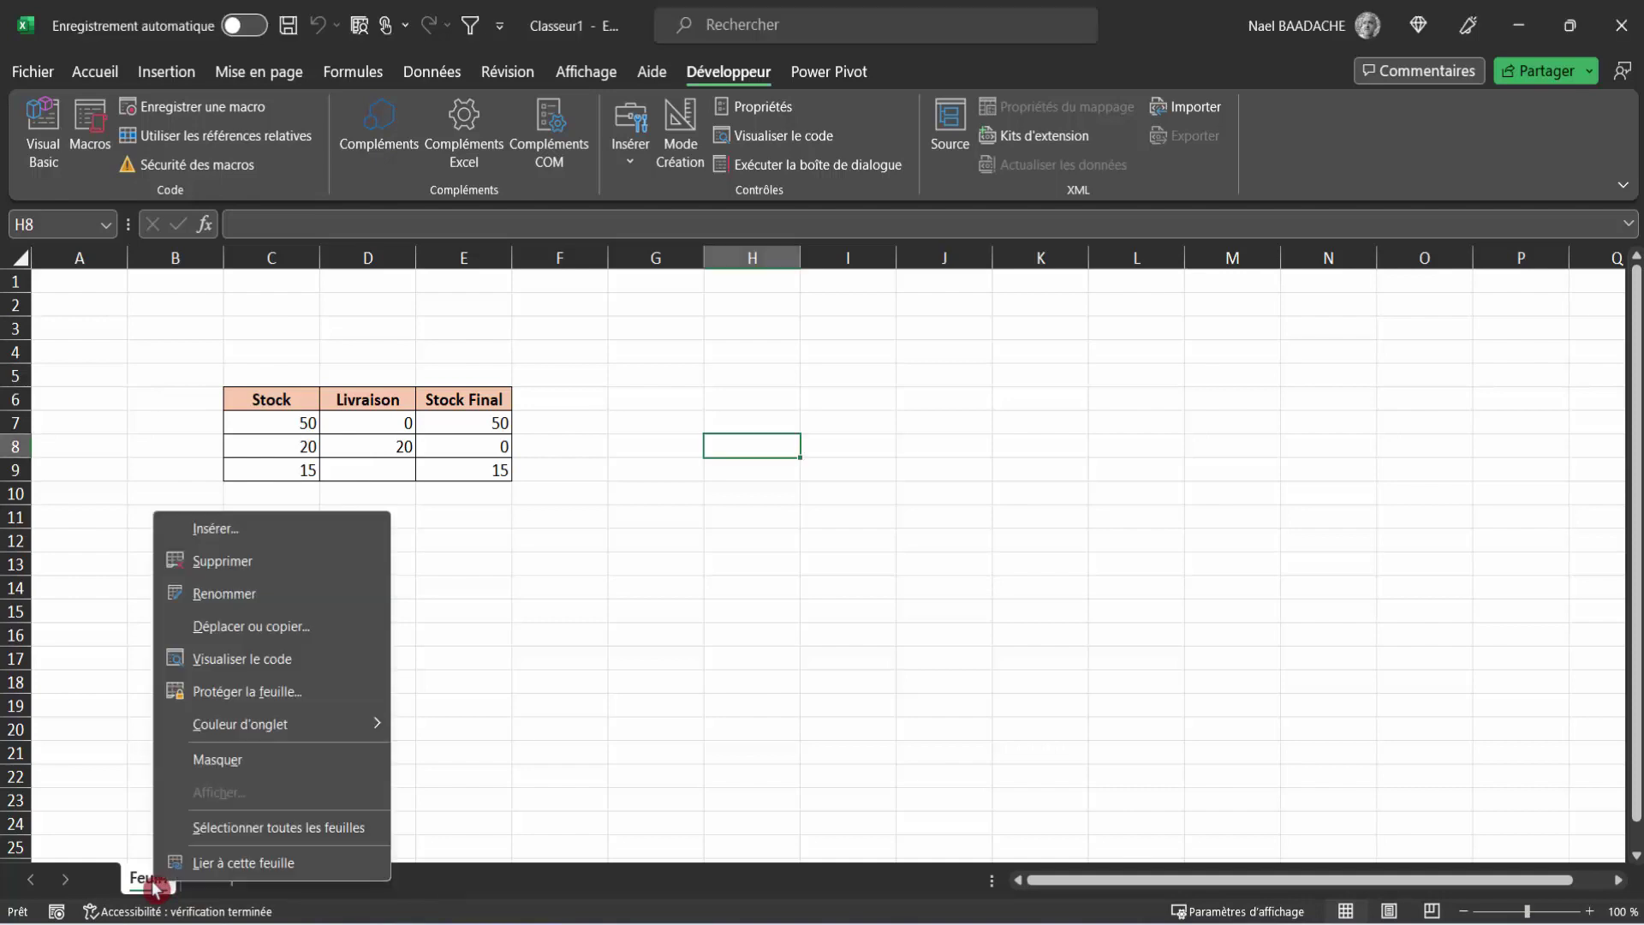
left_click(233, 597)
type("Stock")
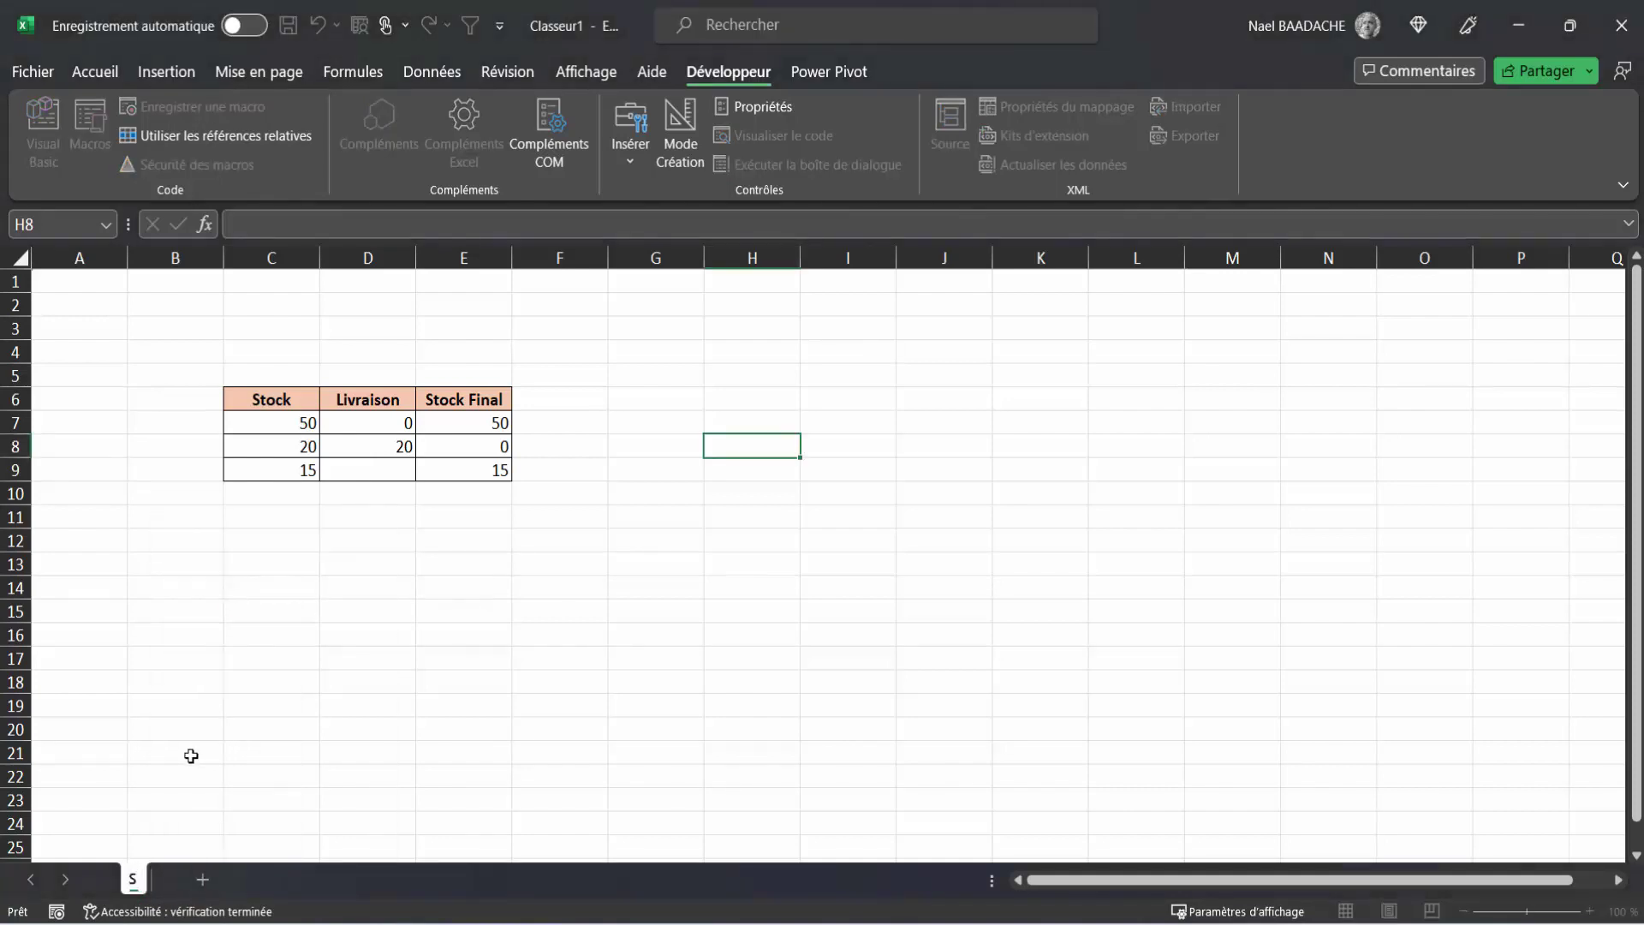
key("Return")
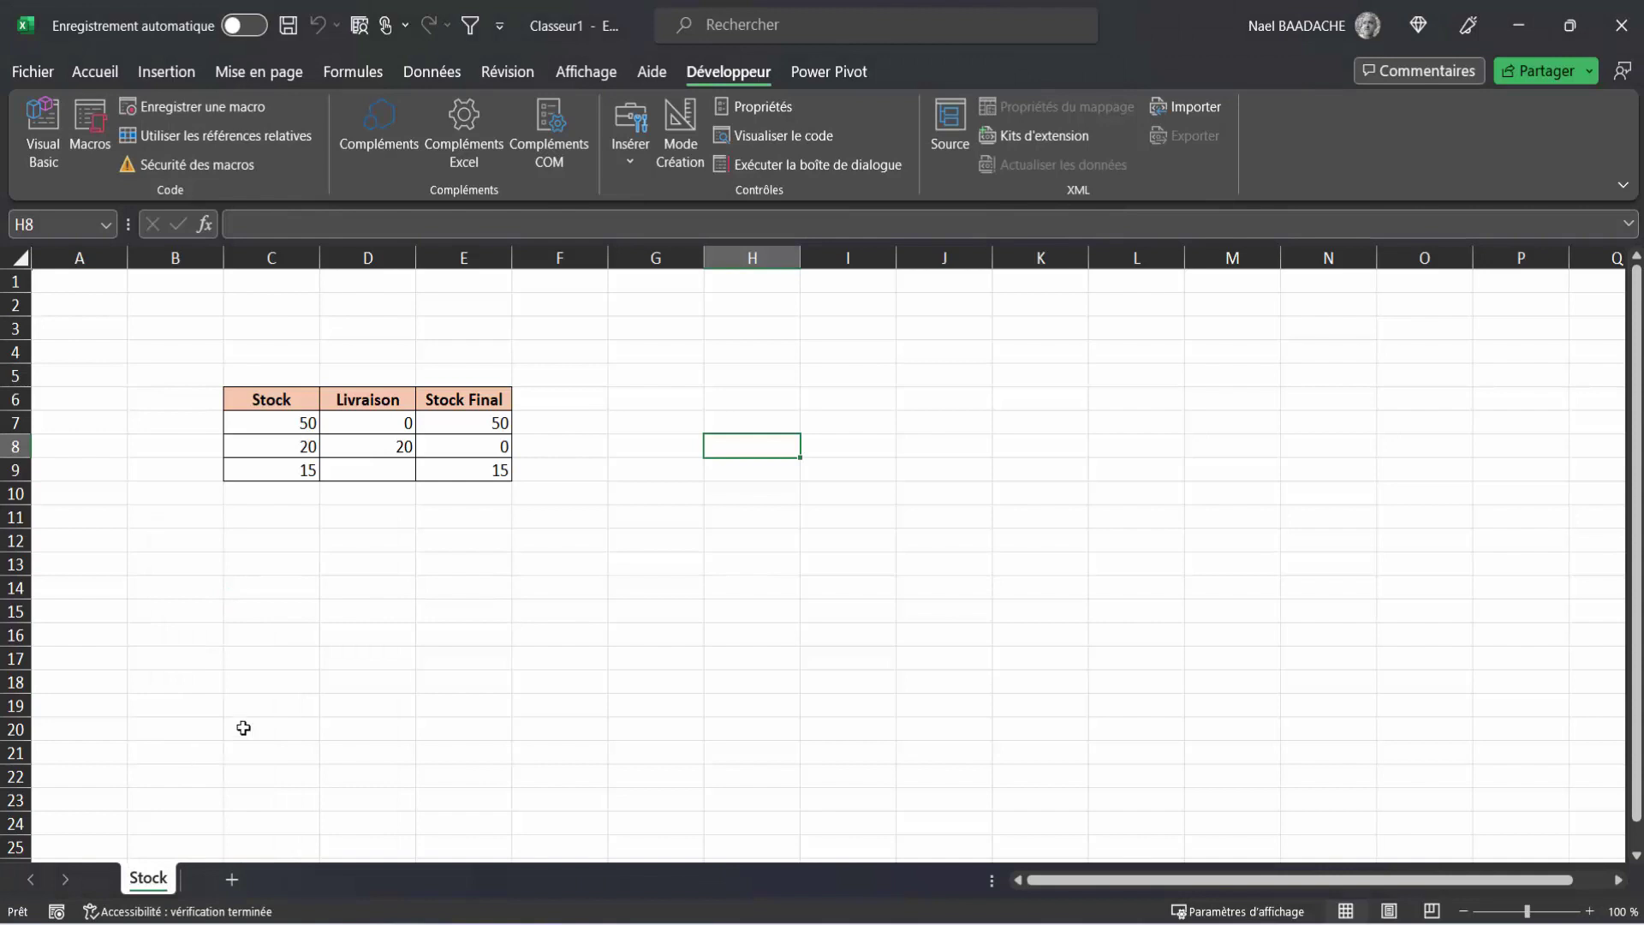
left_click(523, 549)
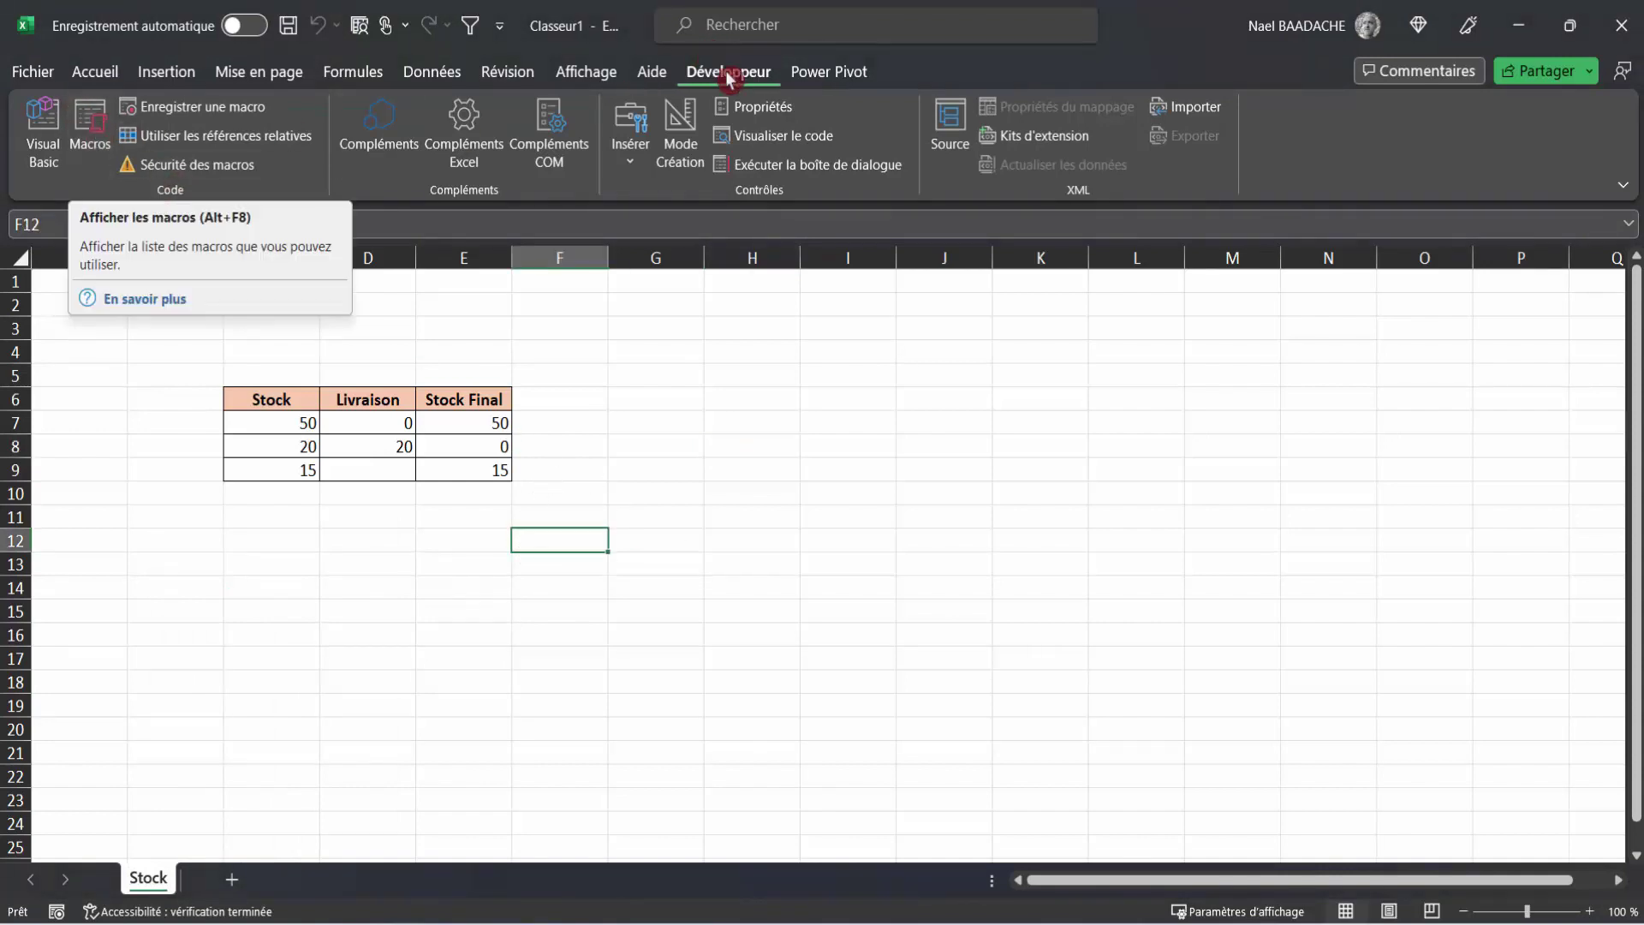
Run the ClignoterCellules macro from Développeur > Macros
left_click(93, 128)
left_click(895, 438)
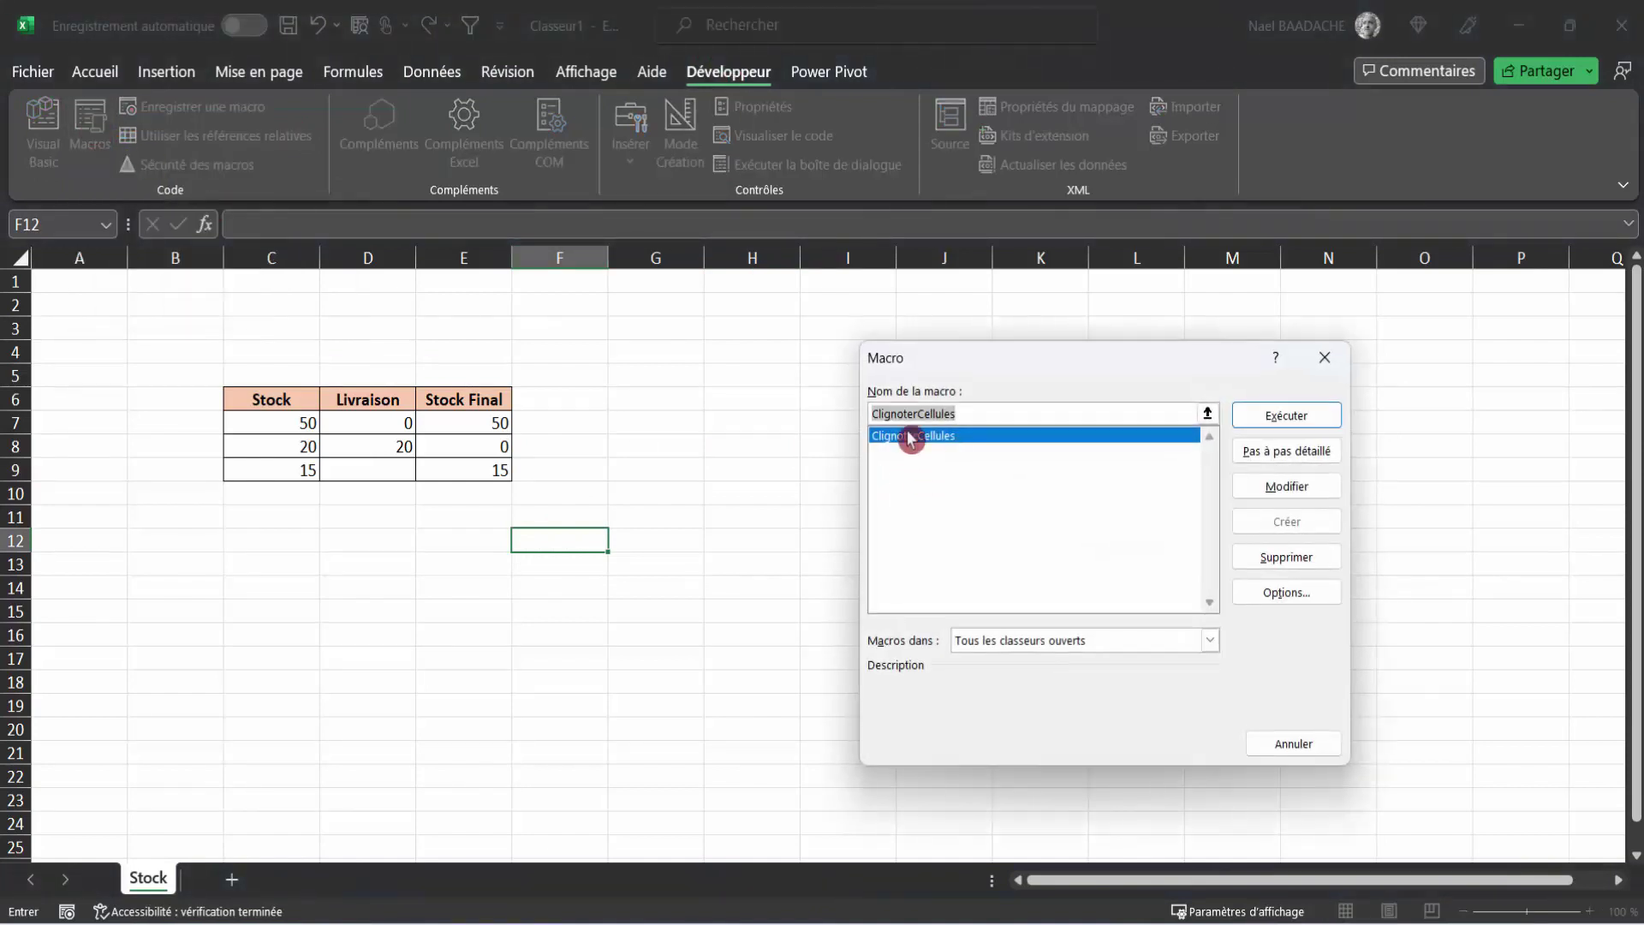
left_click(891, 441)
left_click(1298, 419)
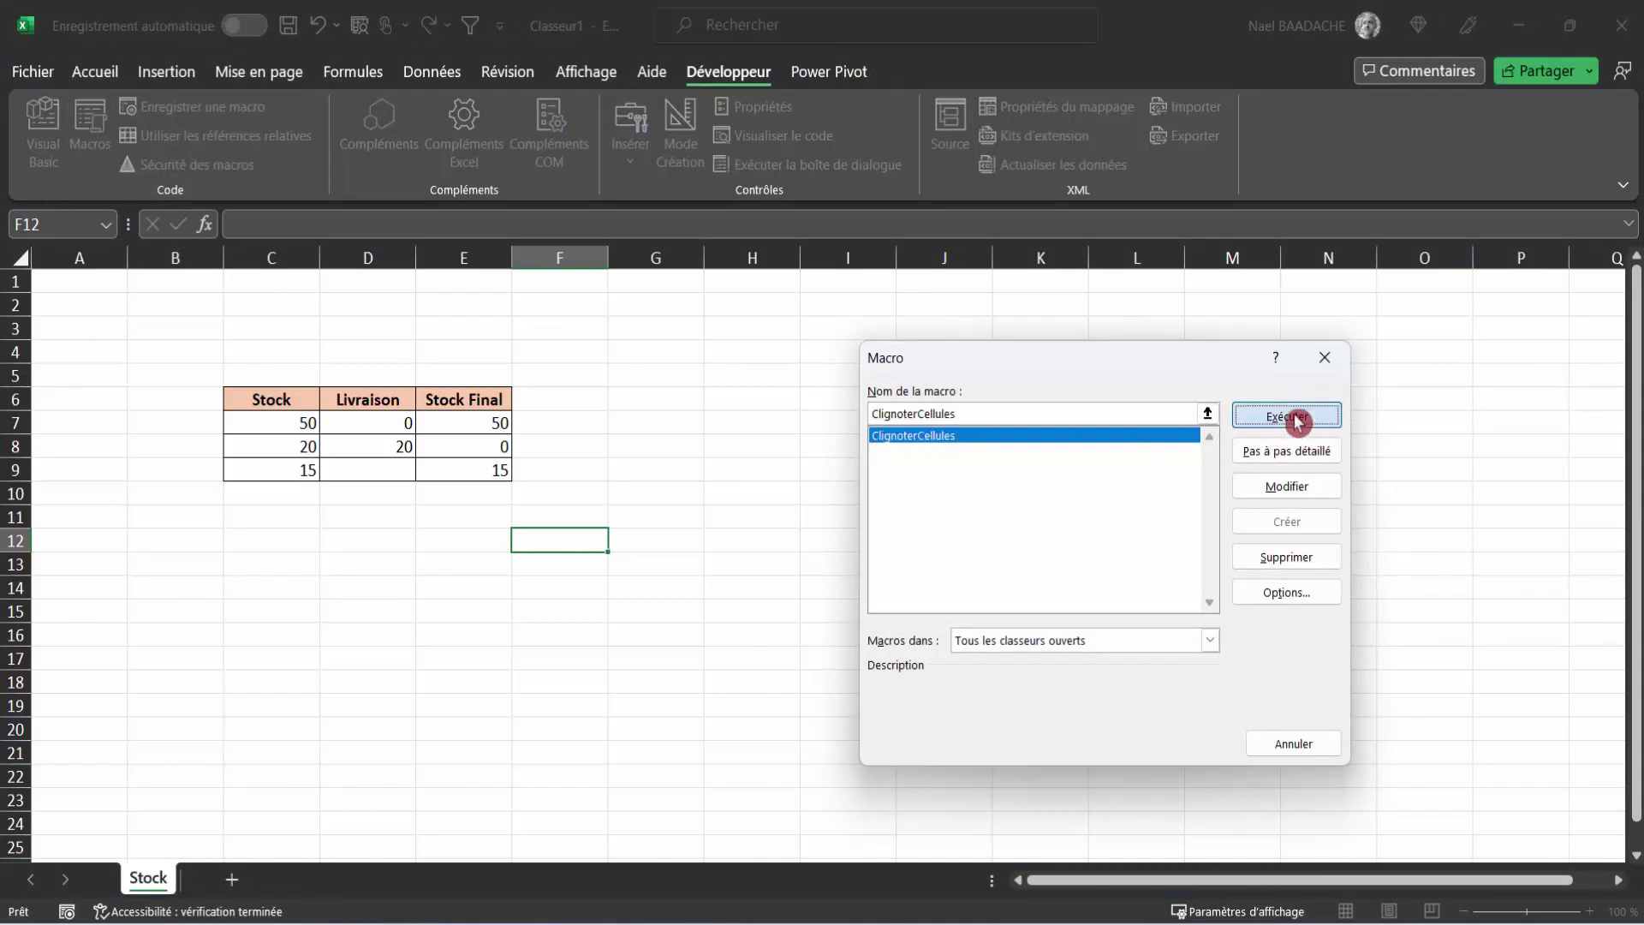
left_click(762, 563)
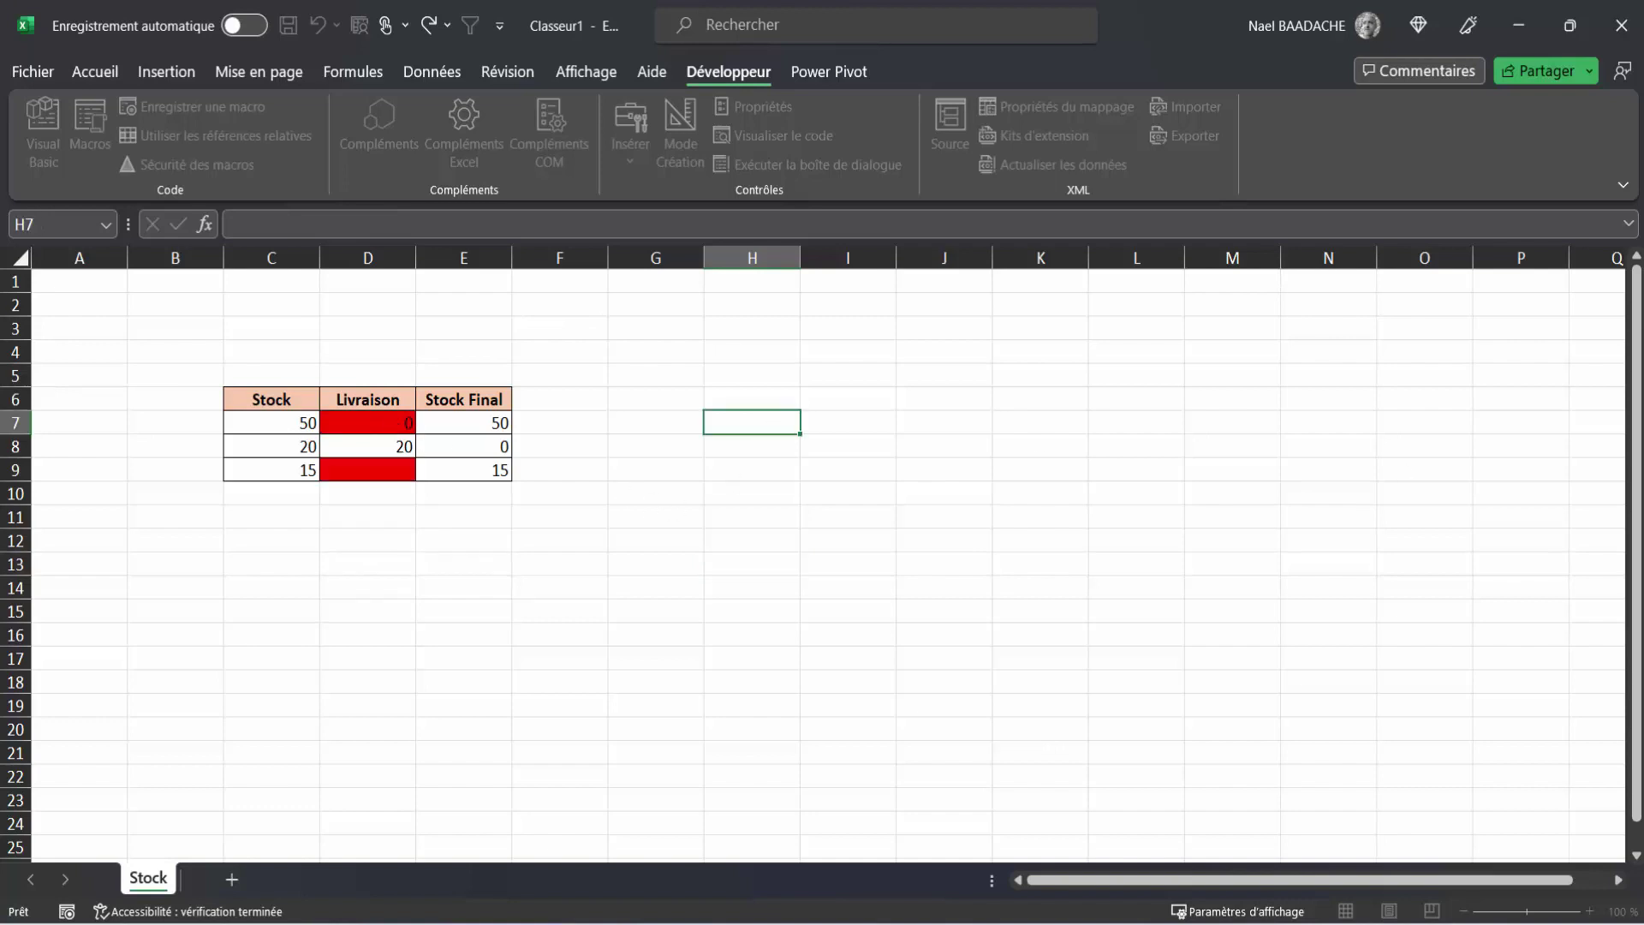
Test the blinking by emptying D8 and entering 20 in D9
left_click(386, 444)
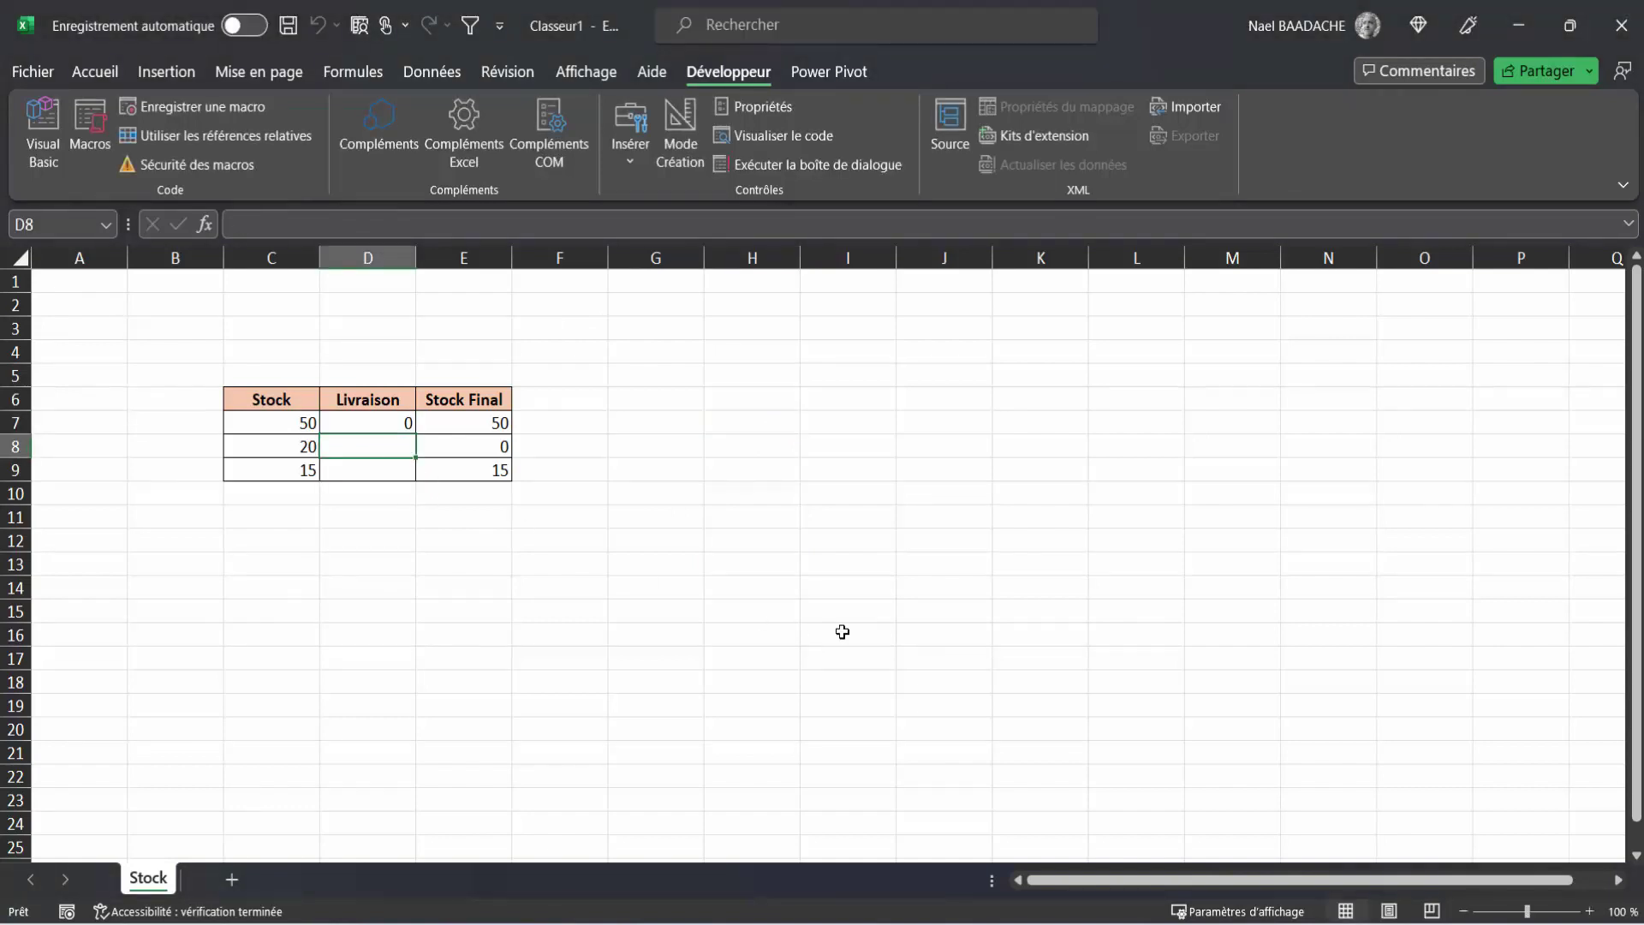
left_click(718, 604)
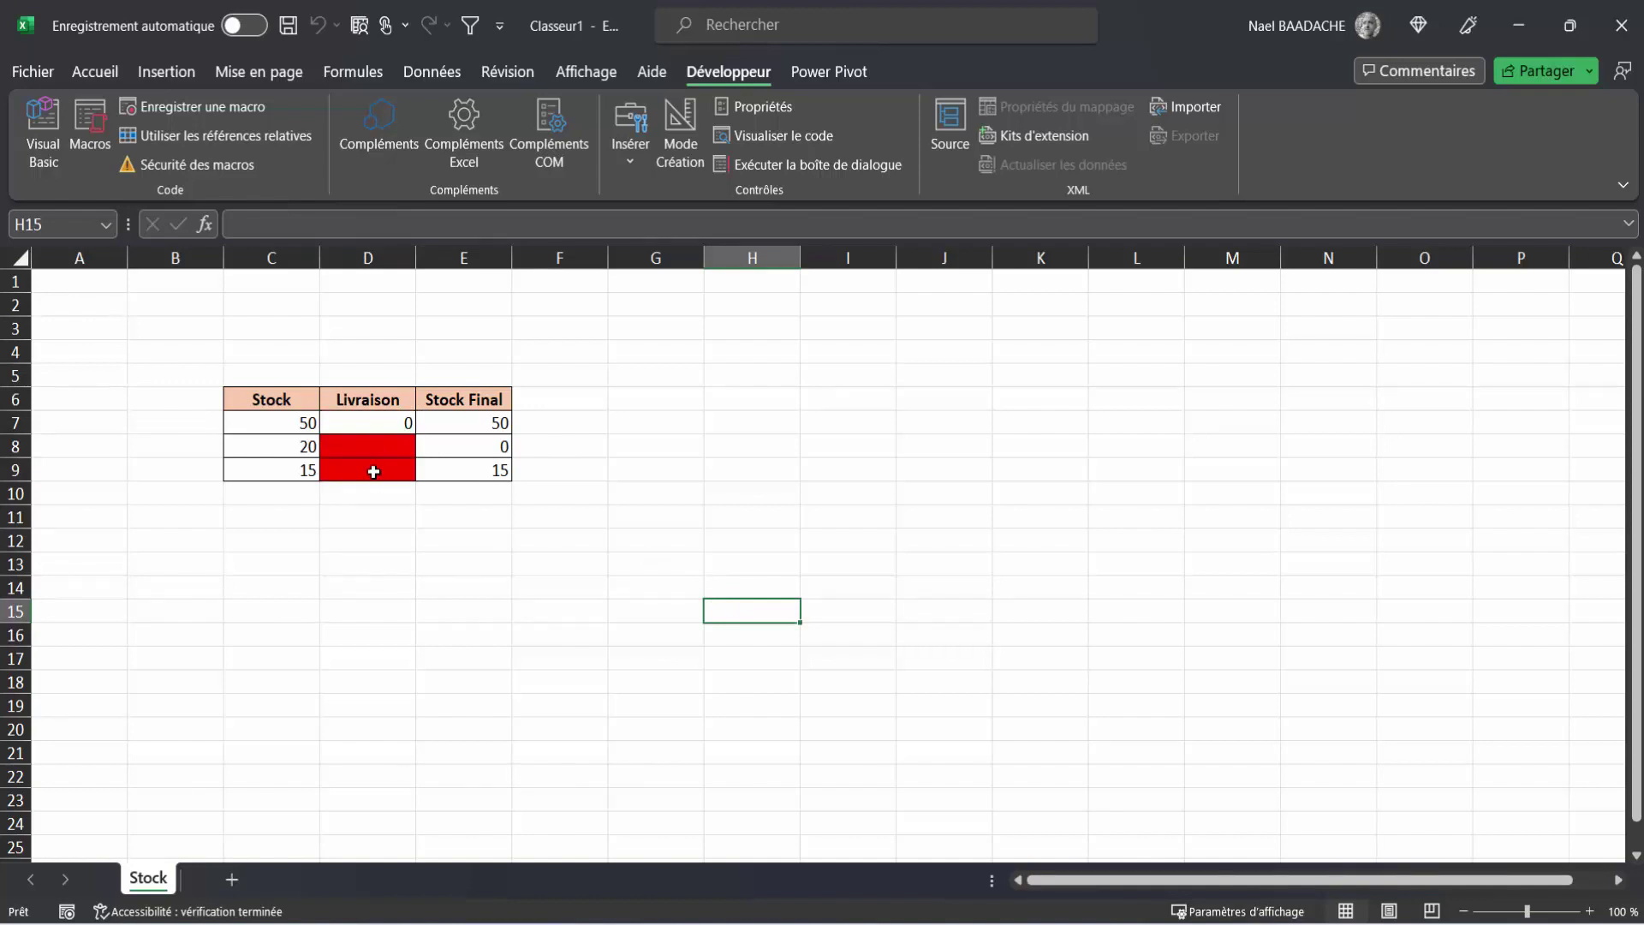
left_click(367, 469)
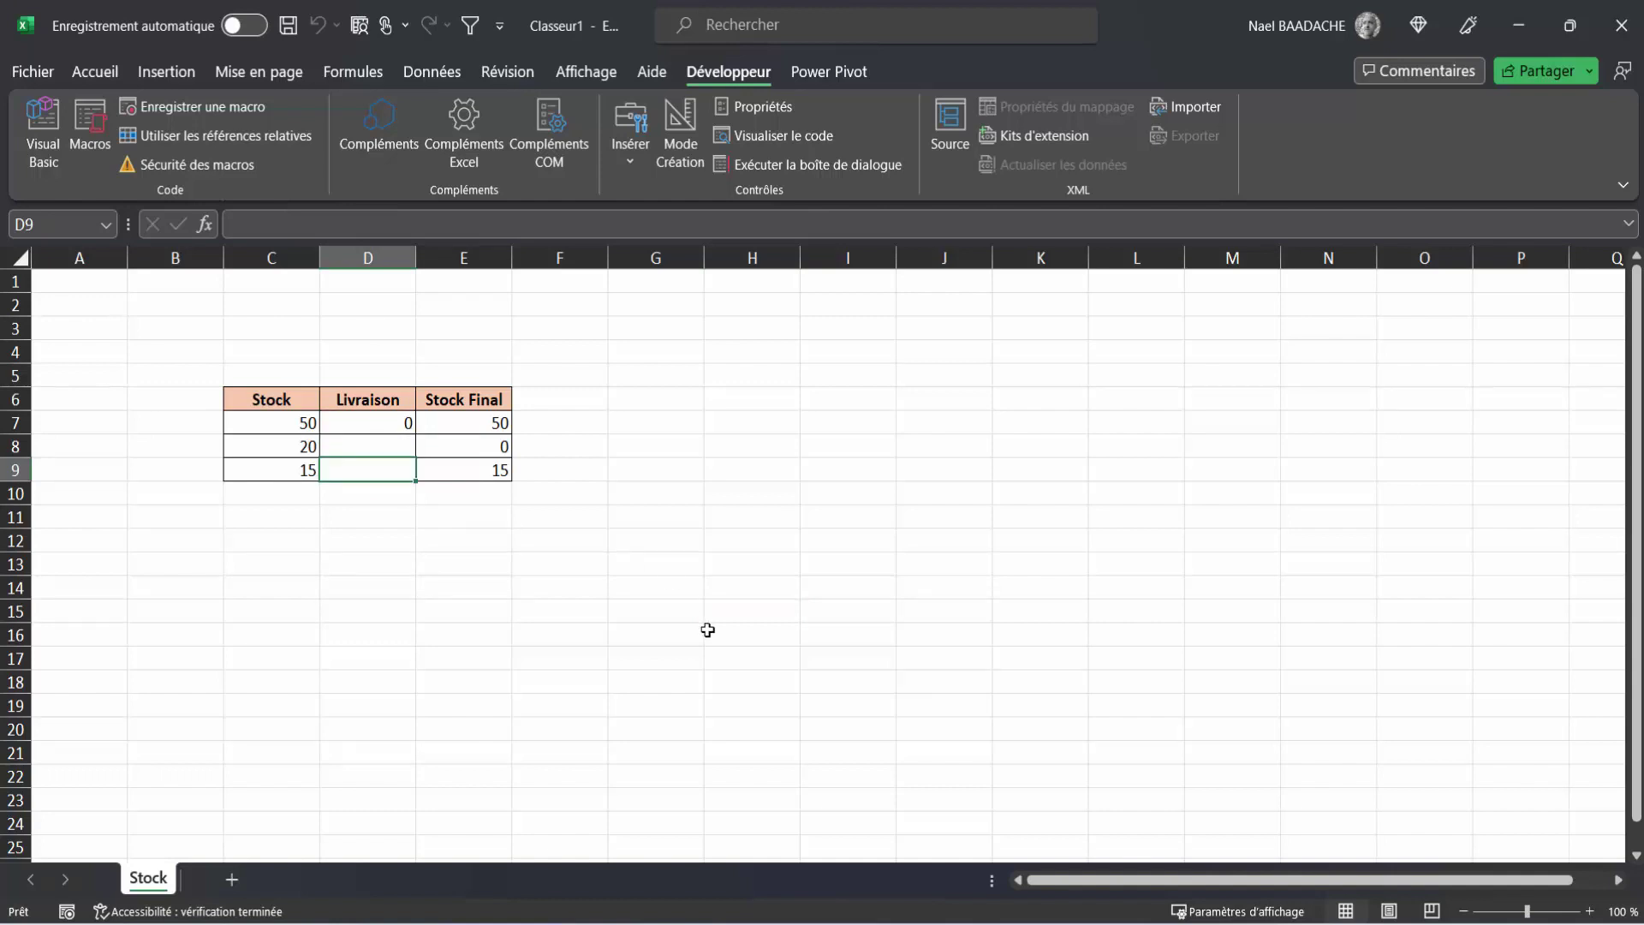
type("20")
key("Return")
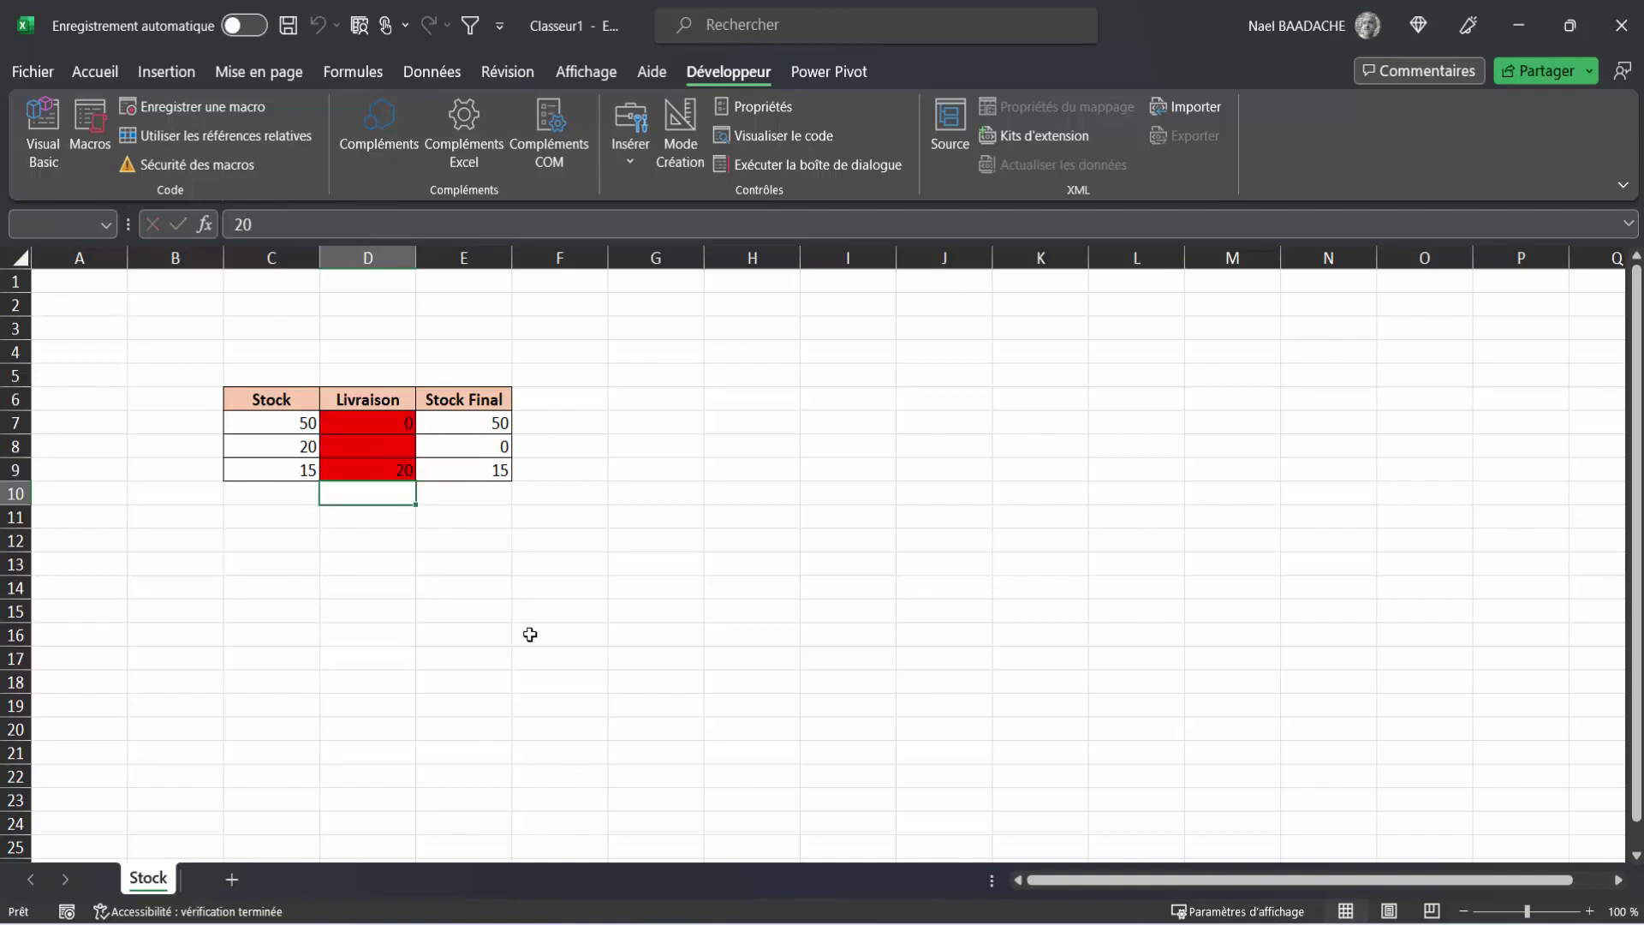
left_click(565, 616)
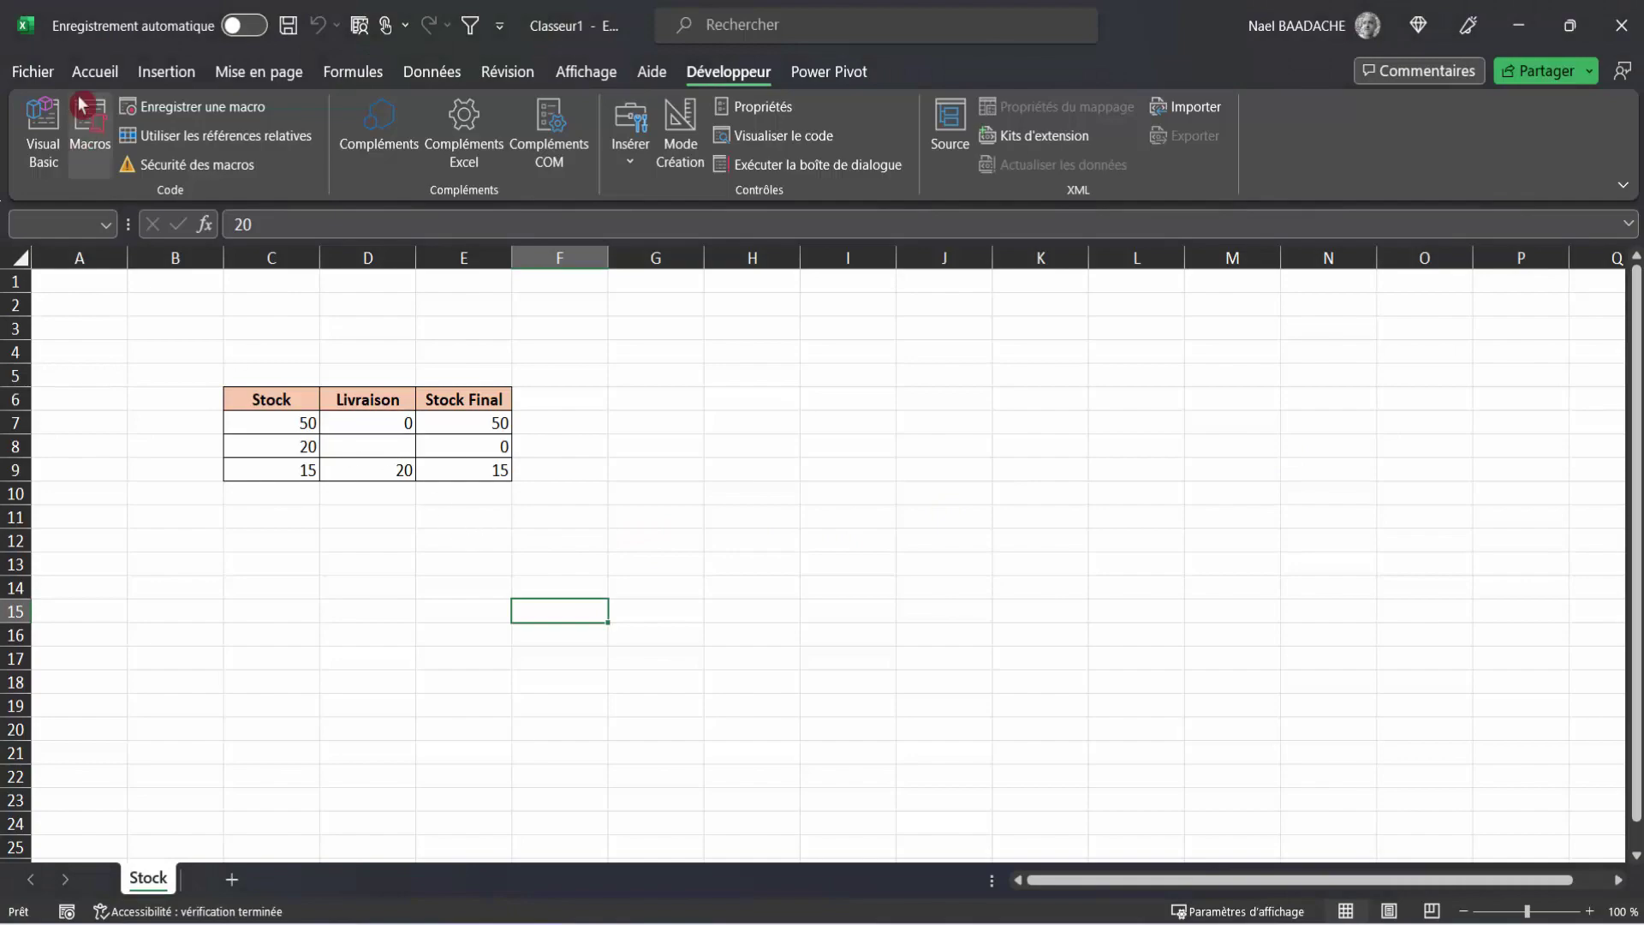
Start Save As on This PC with the macro-enabled template (.xltm) file type
left_click(34, 75)
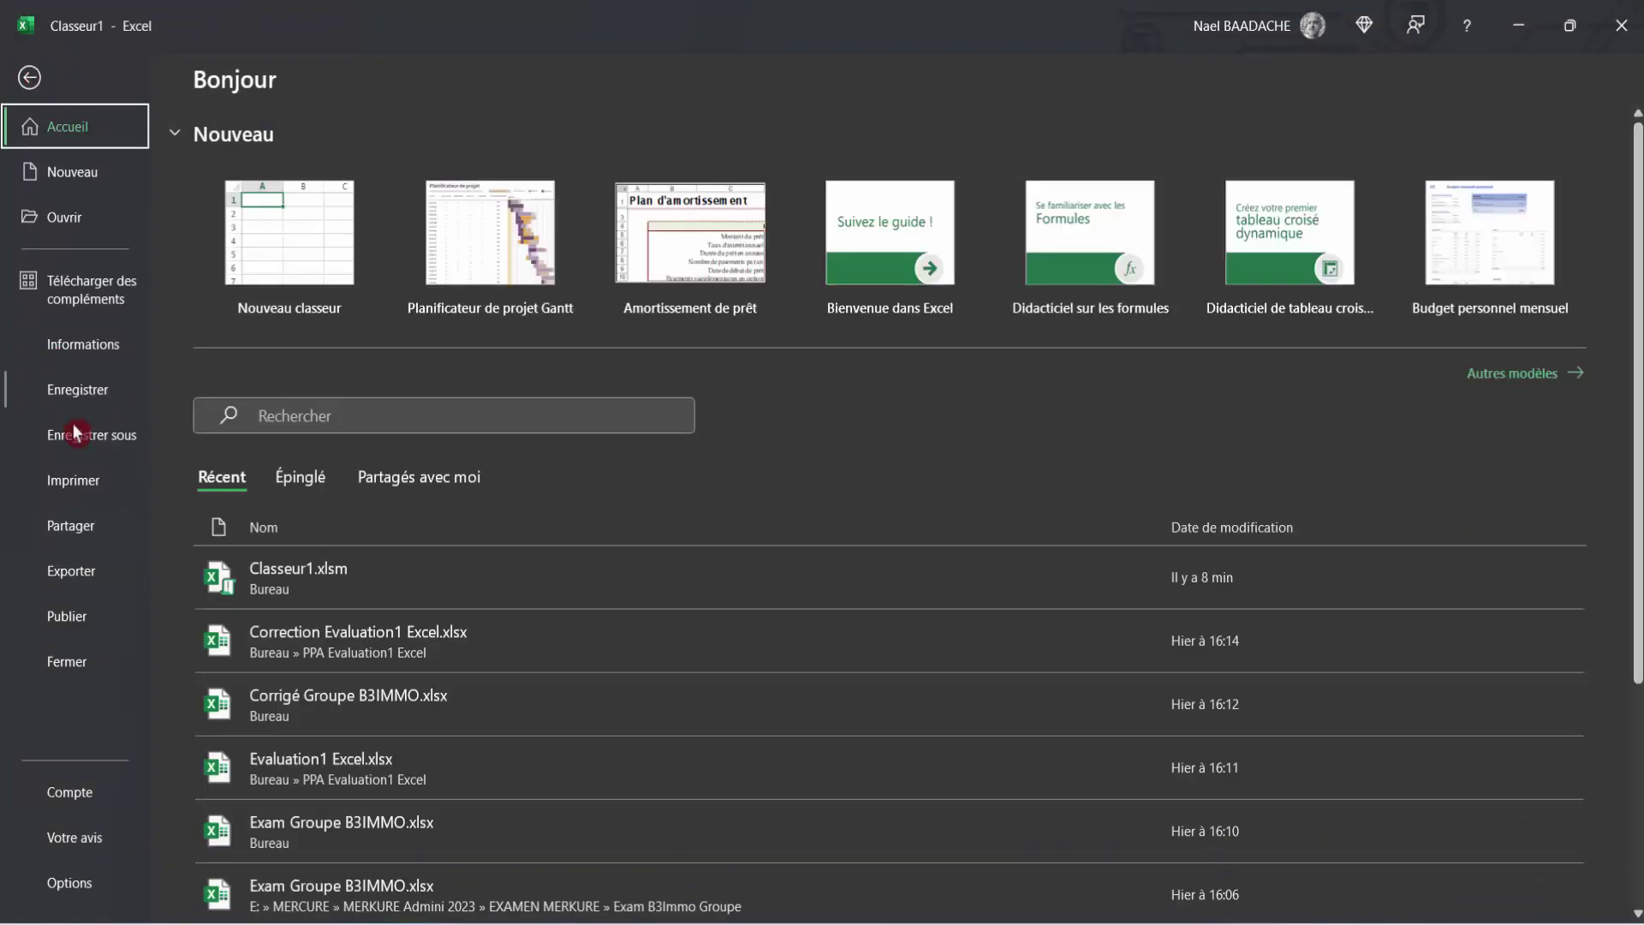
left_click(97, 439)
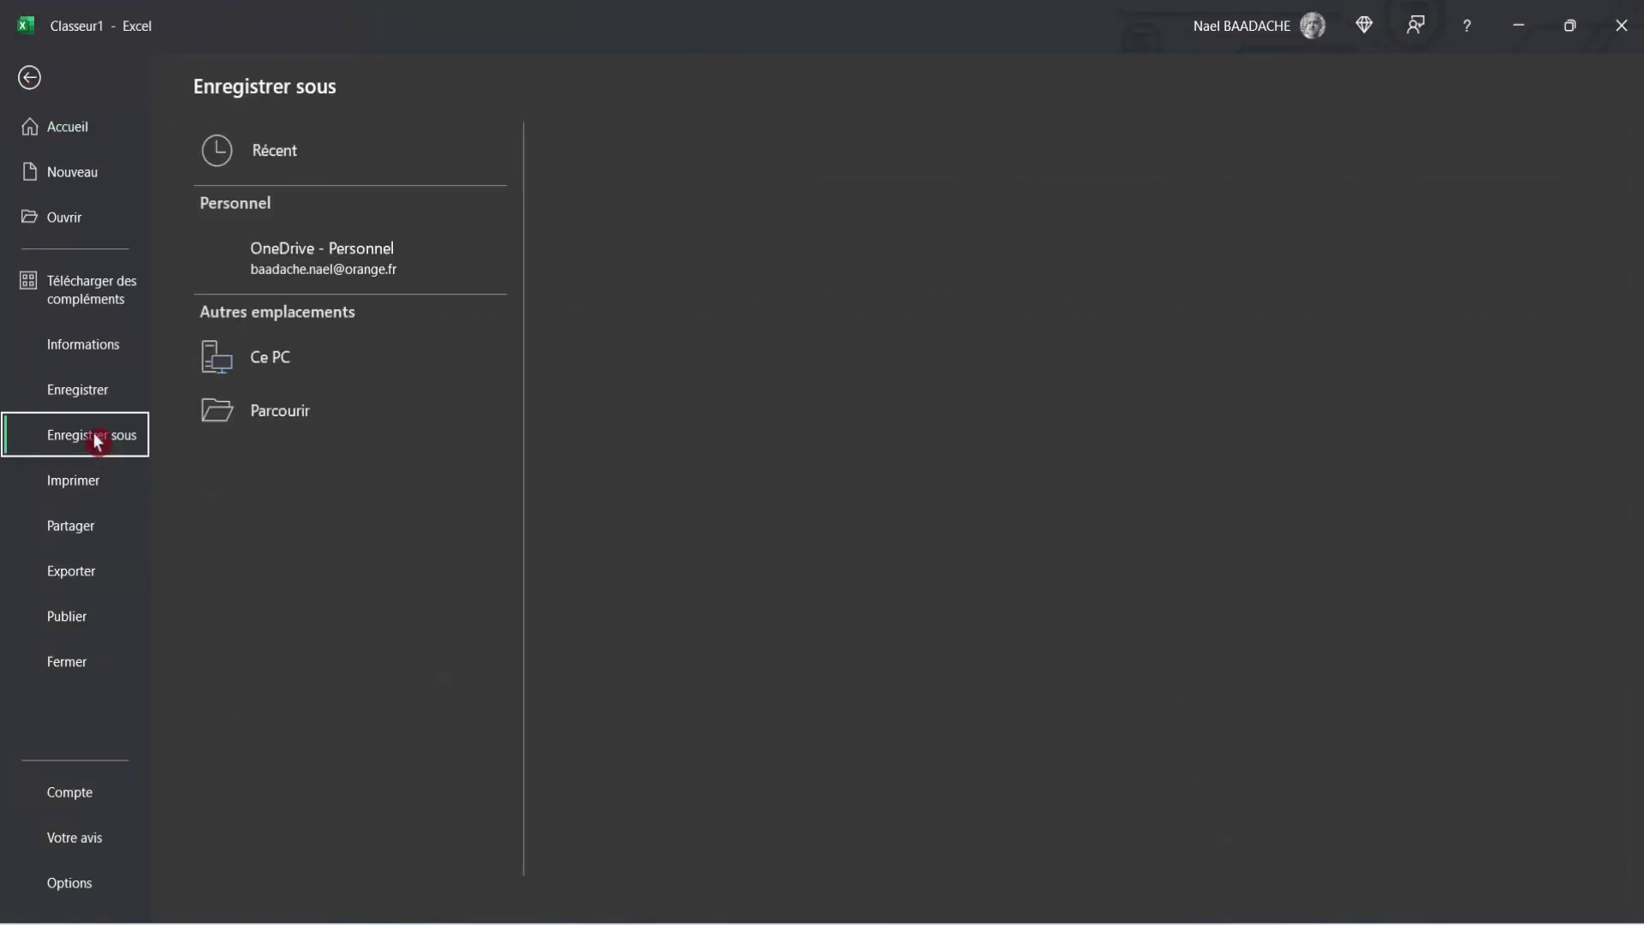
left_click(270, 358)
left_click(270, 358)
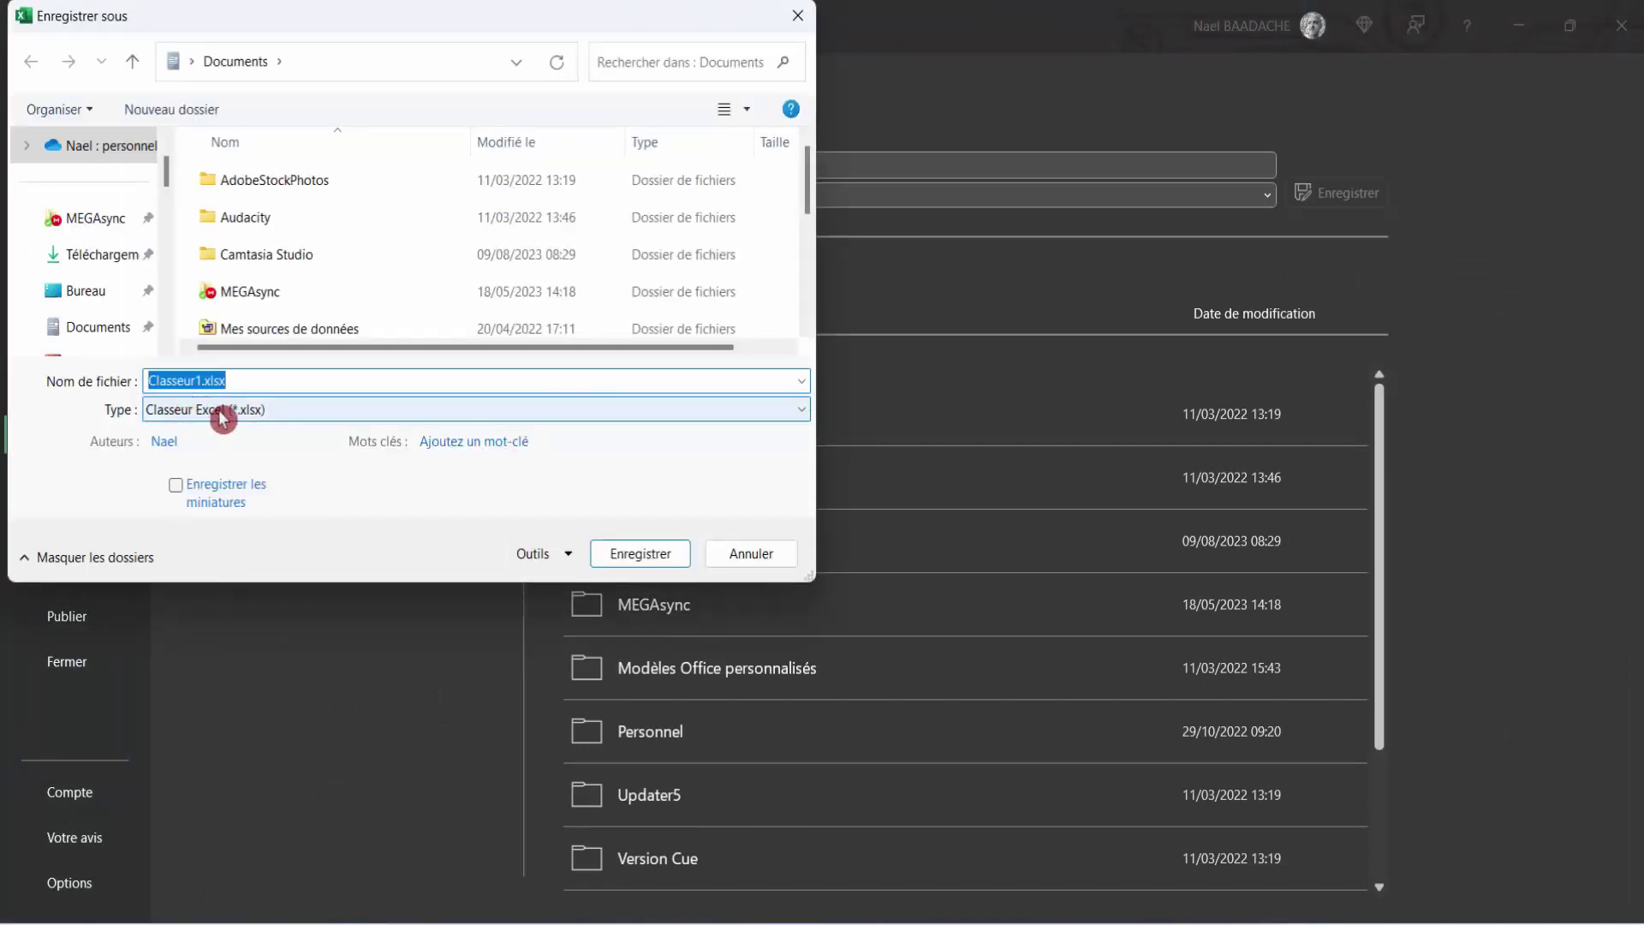
left_click(223, 411)
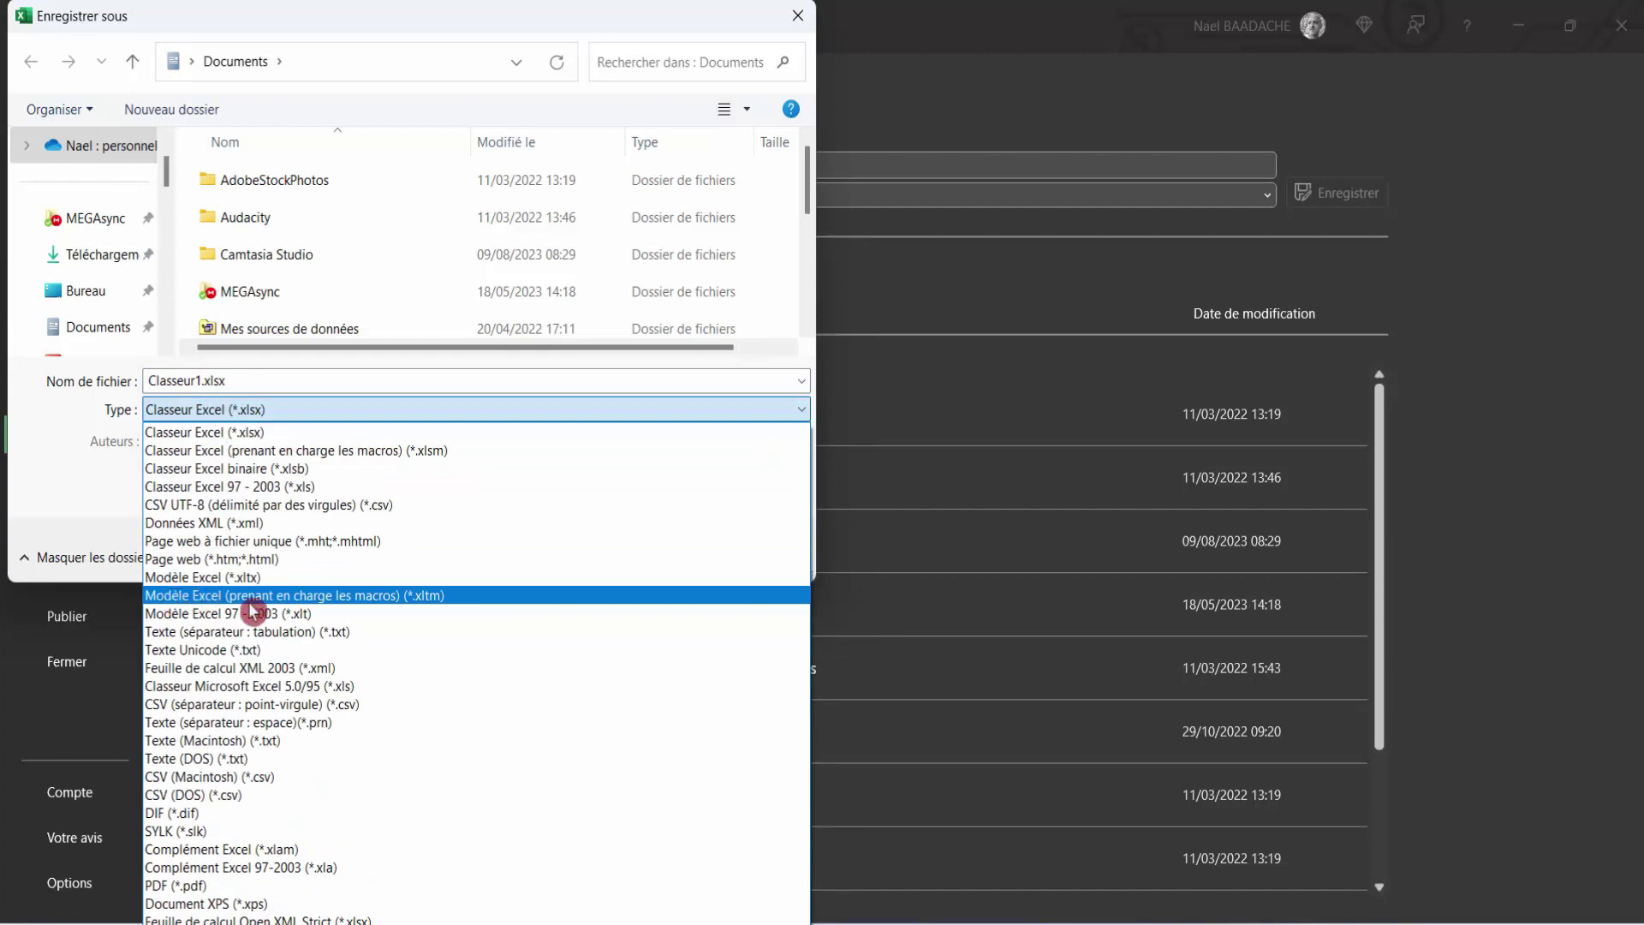
left_click(357, 598)
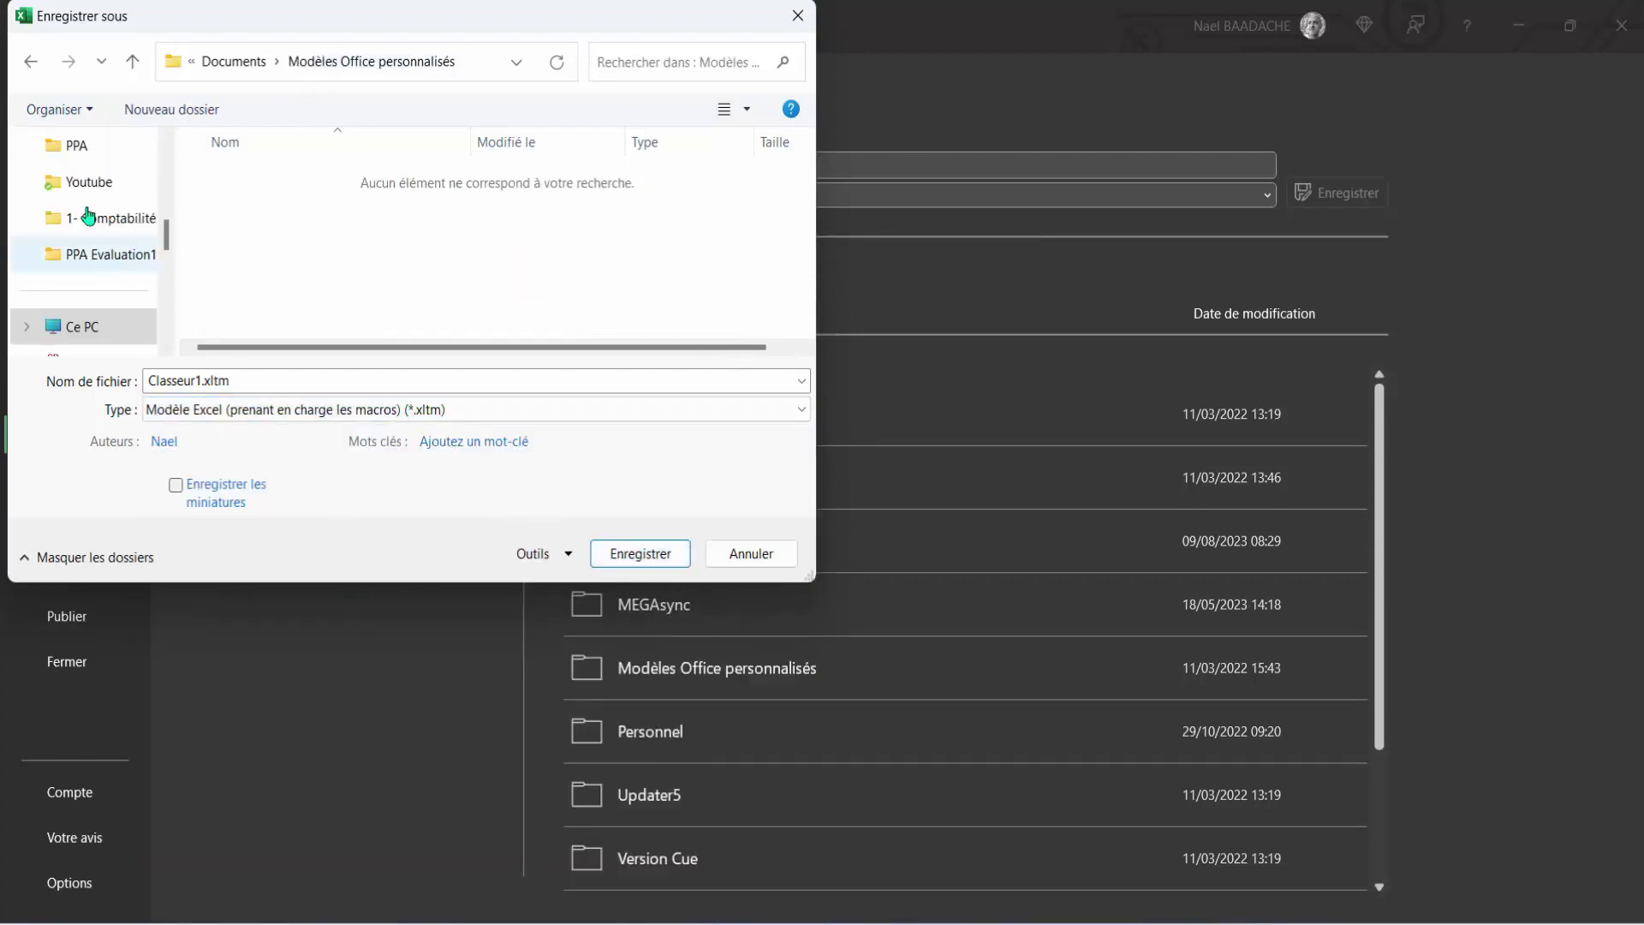
Save Classeur1.xltm to the Bureau (desktop) and close Excel
scroll(103, 240, "up", 5)
scroll(103, 222, "up", 5)
scroll(111, 290, "down", 2)
left_click(86, 173)
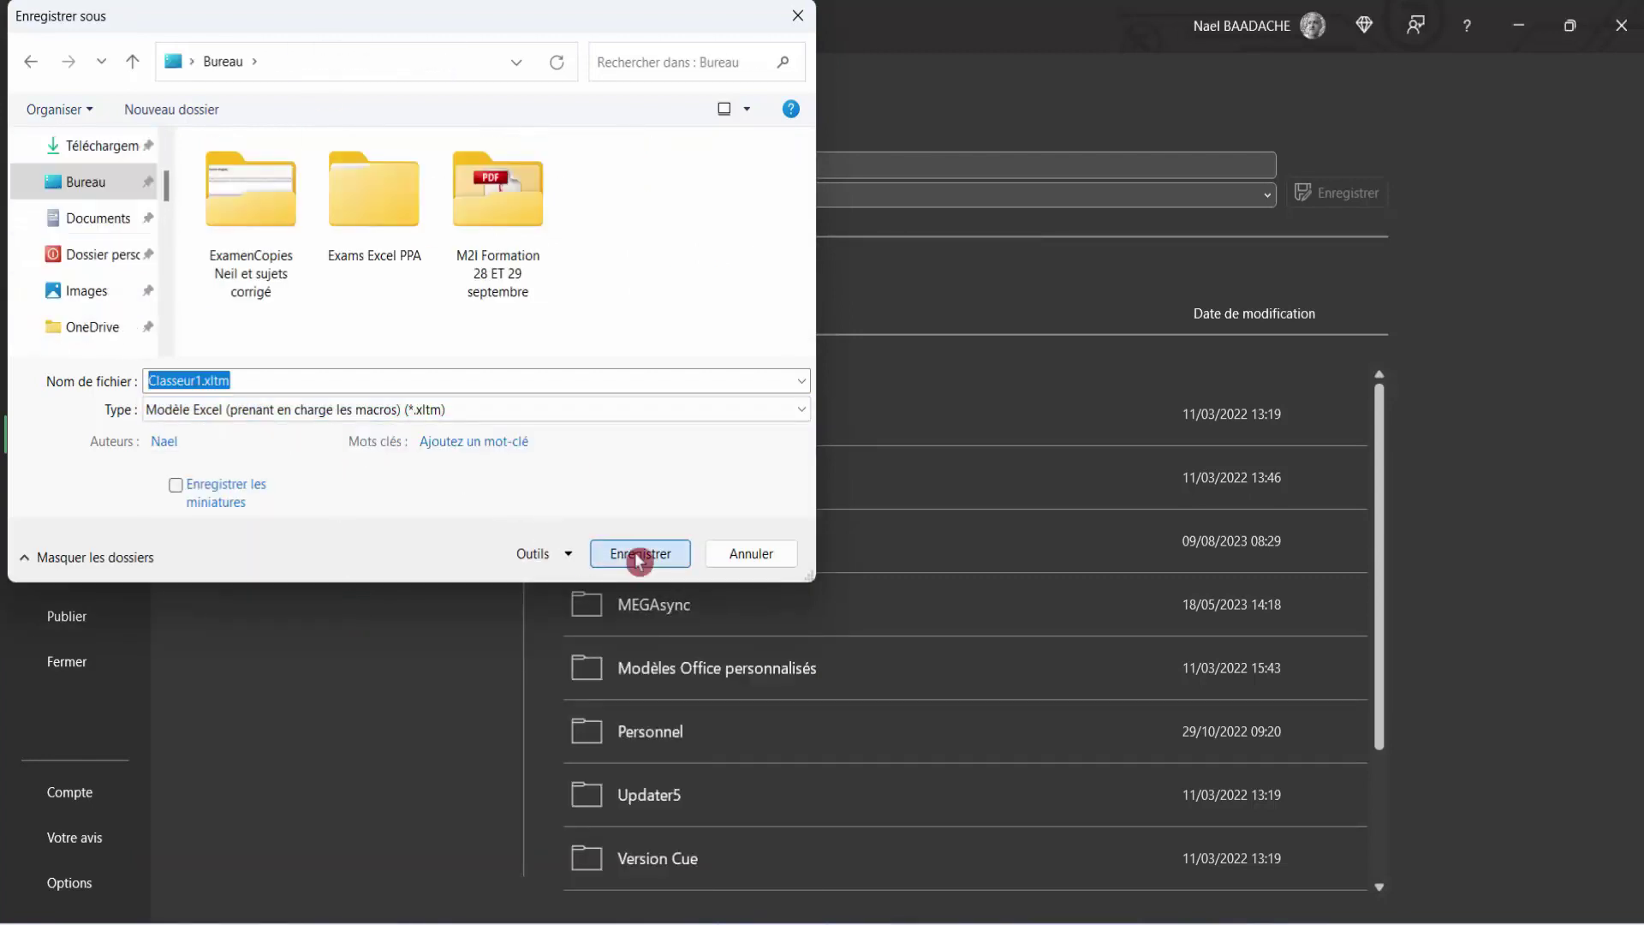
left_click(641, 554)
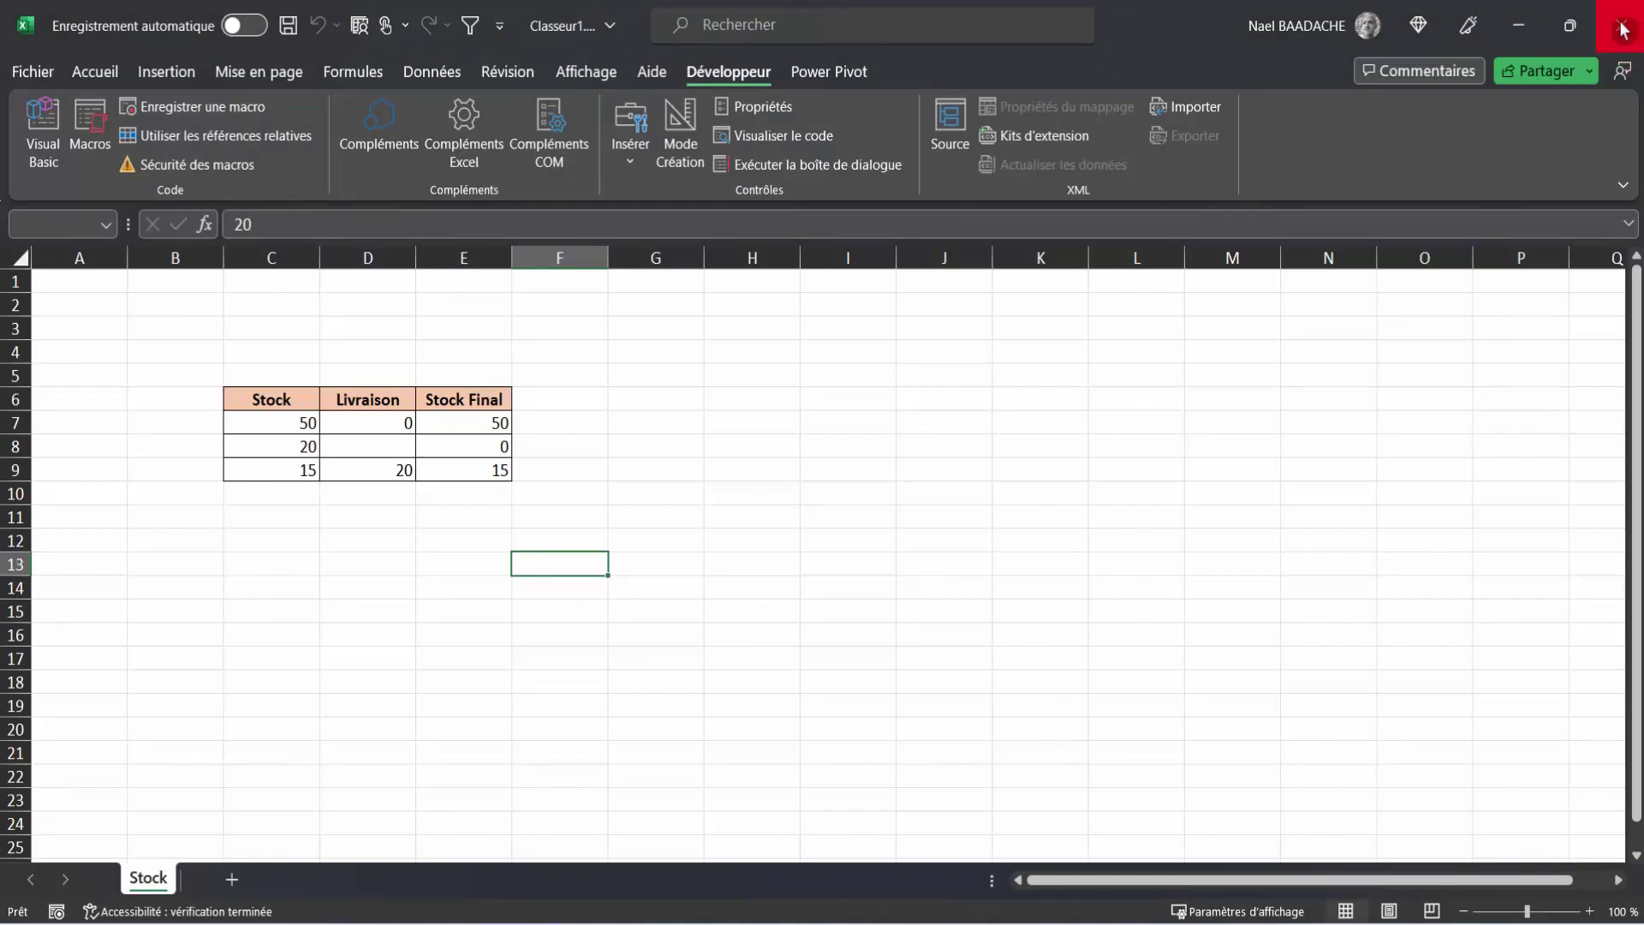
left_click(1630, 47)
Confirm saving changes, then open Classeur1.xltm from the desktop as a new workbook
left_click(709, 506)
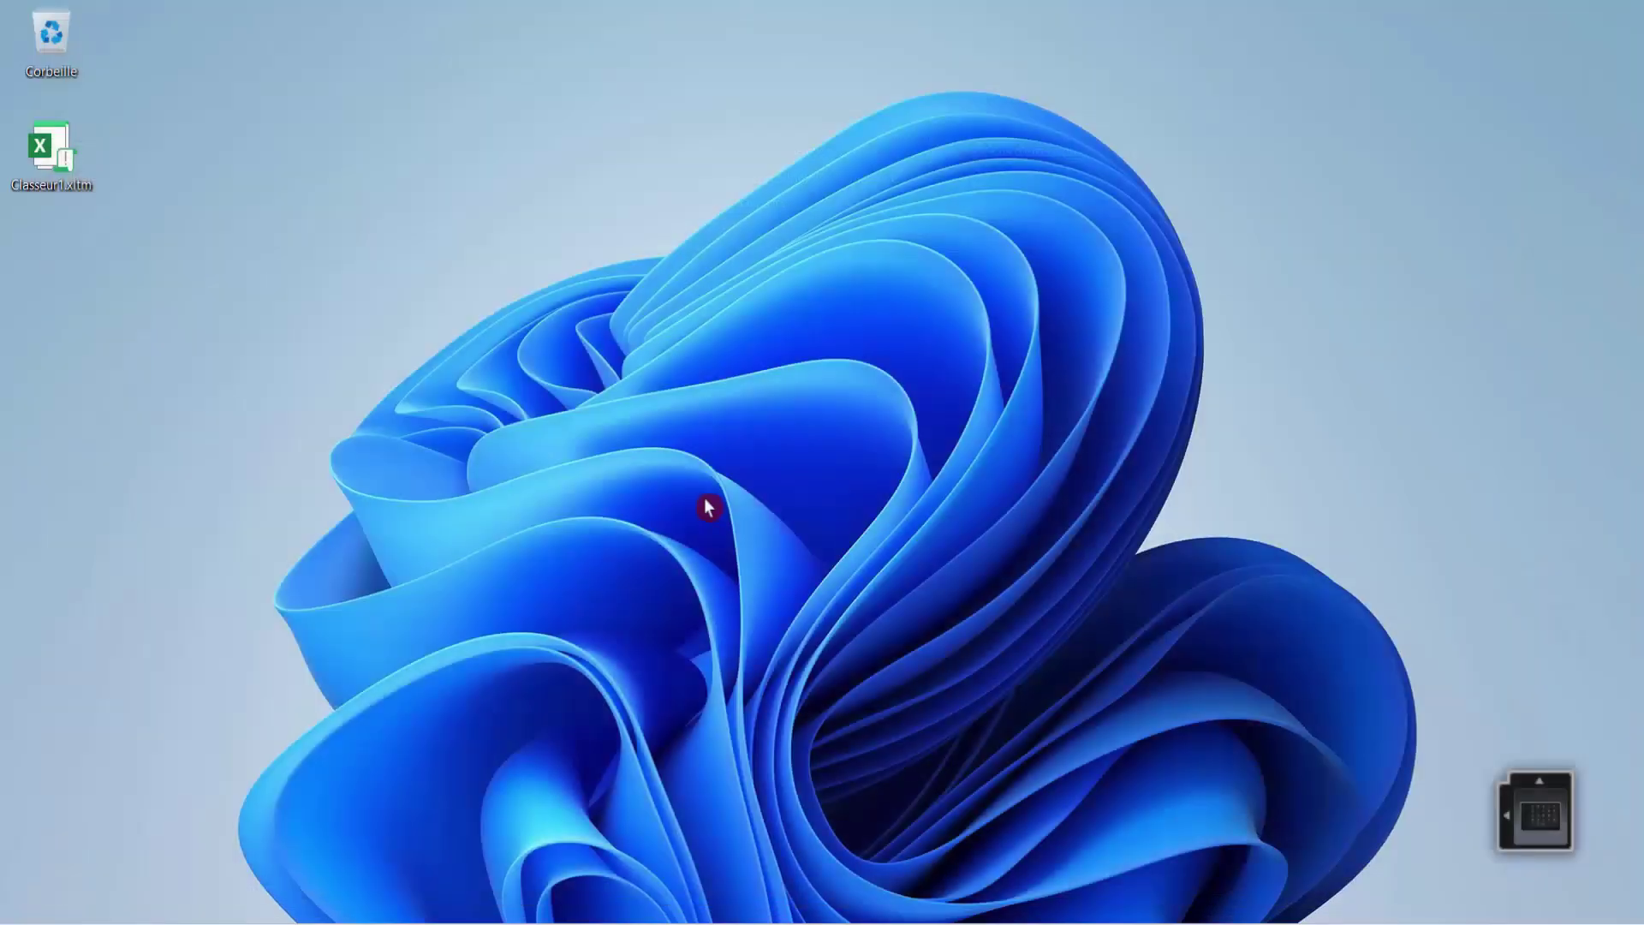
double_click(61, 153)
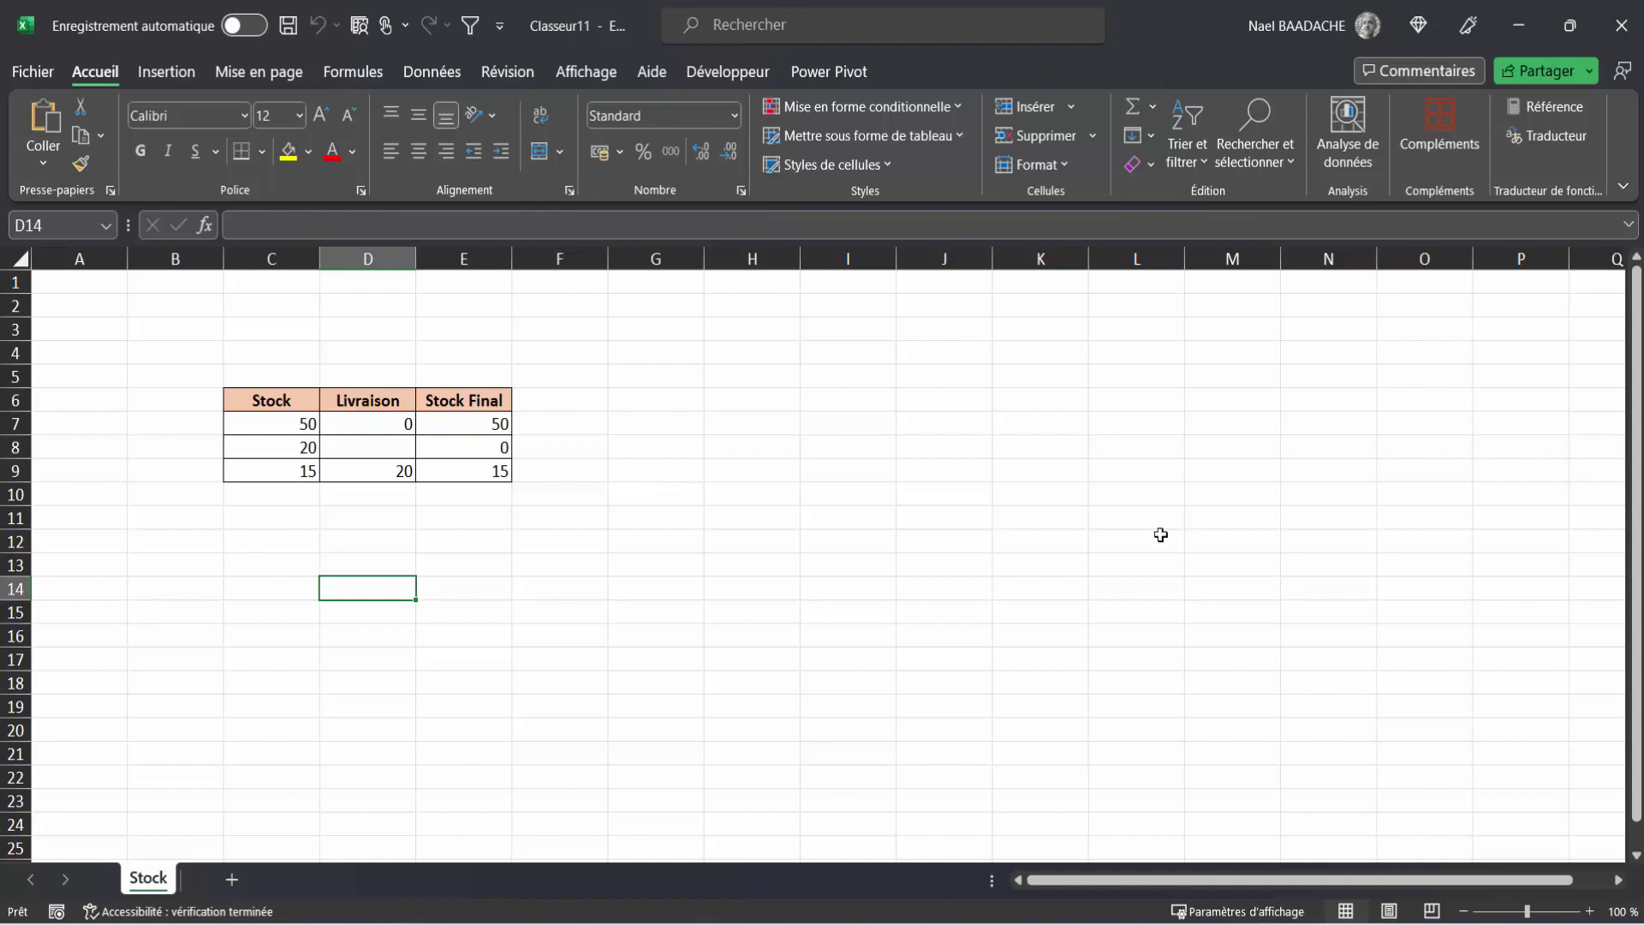
Paste a Workbook_Open routine into ThisWorkbook that activates Stock and calls ClignoterCellules
left_click(754, 75)
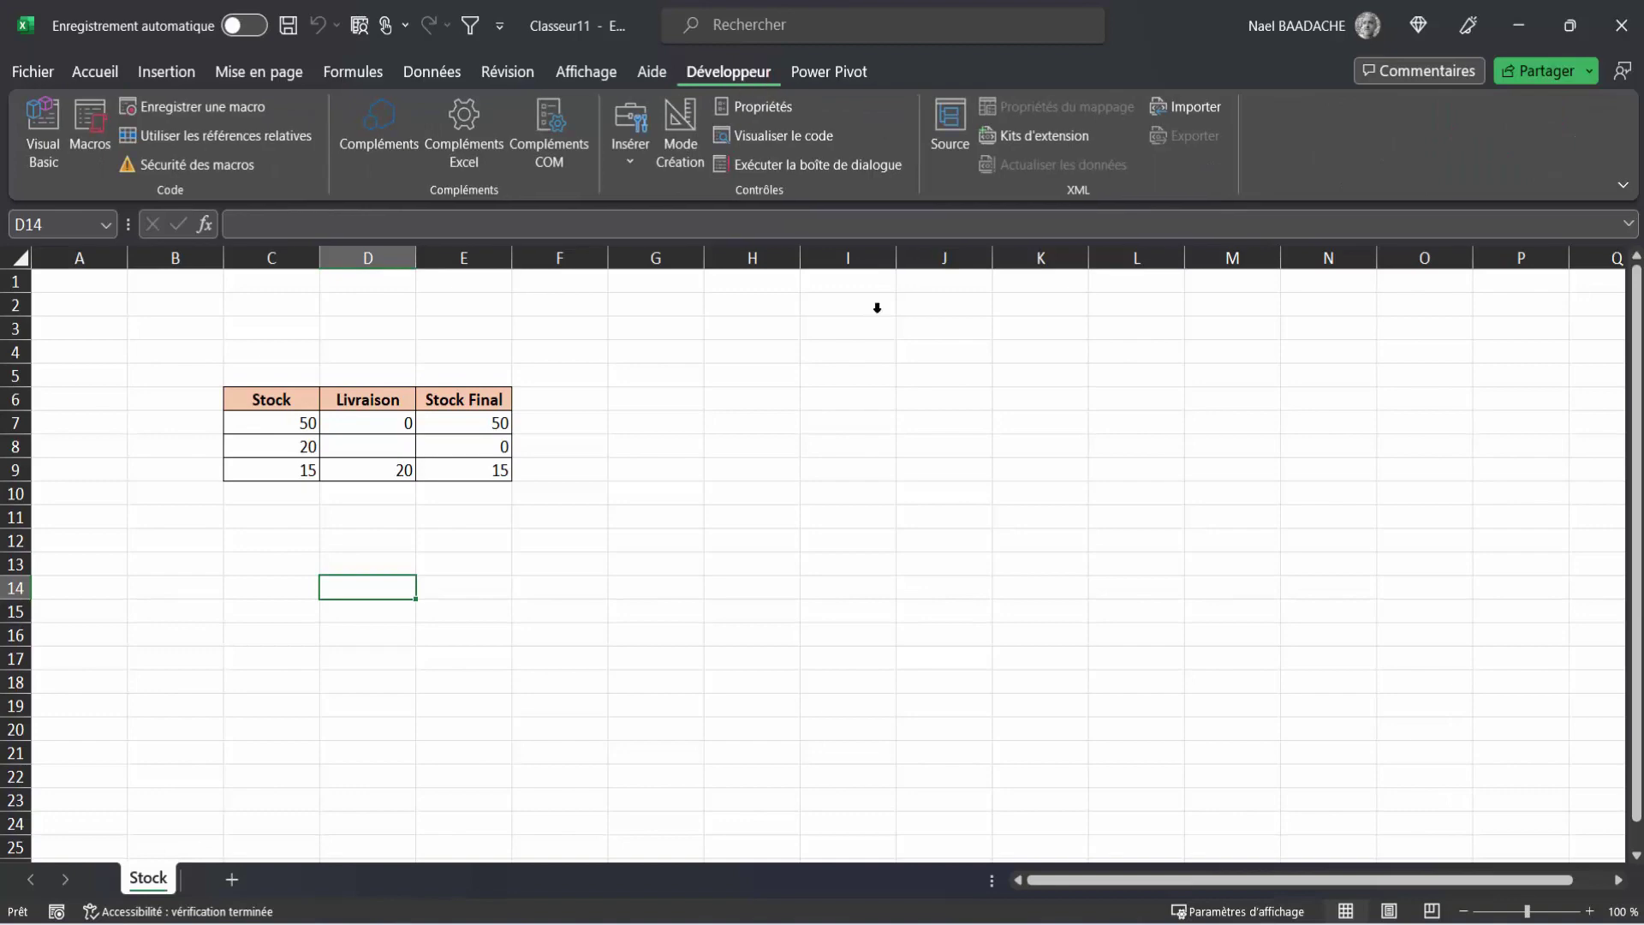
left_click(47, 128)
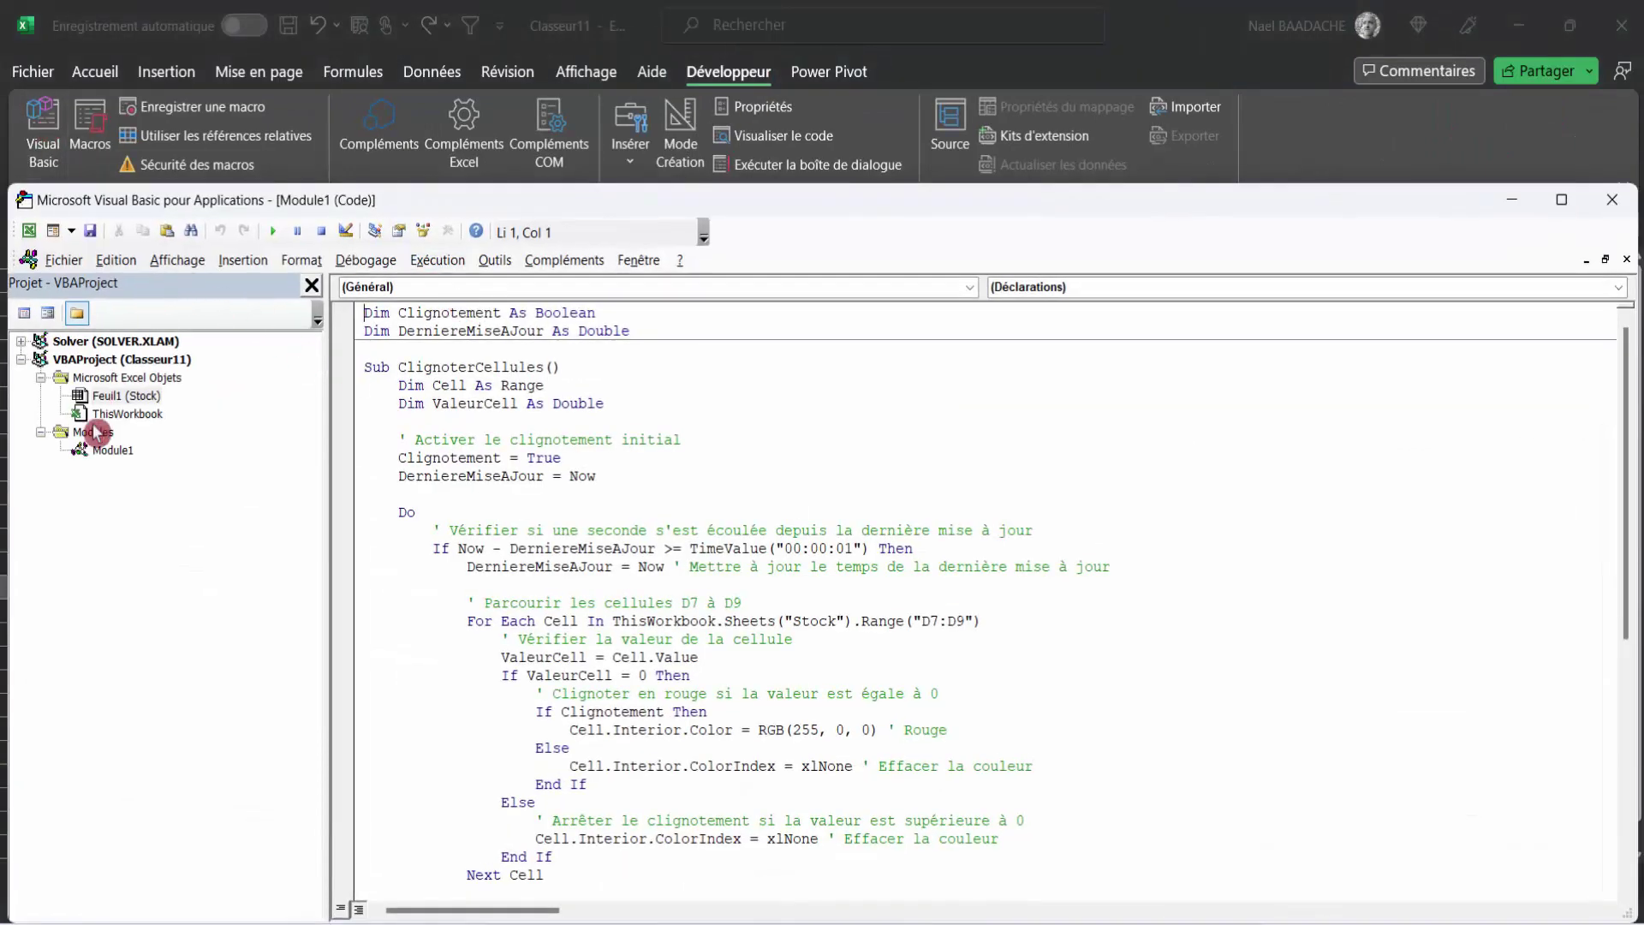
left_click(141, 415)
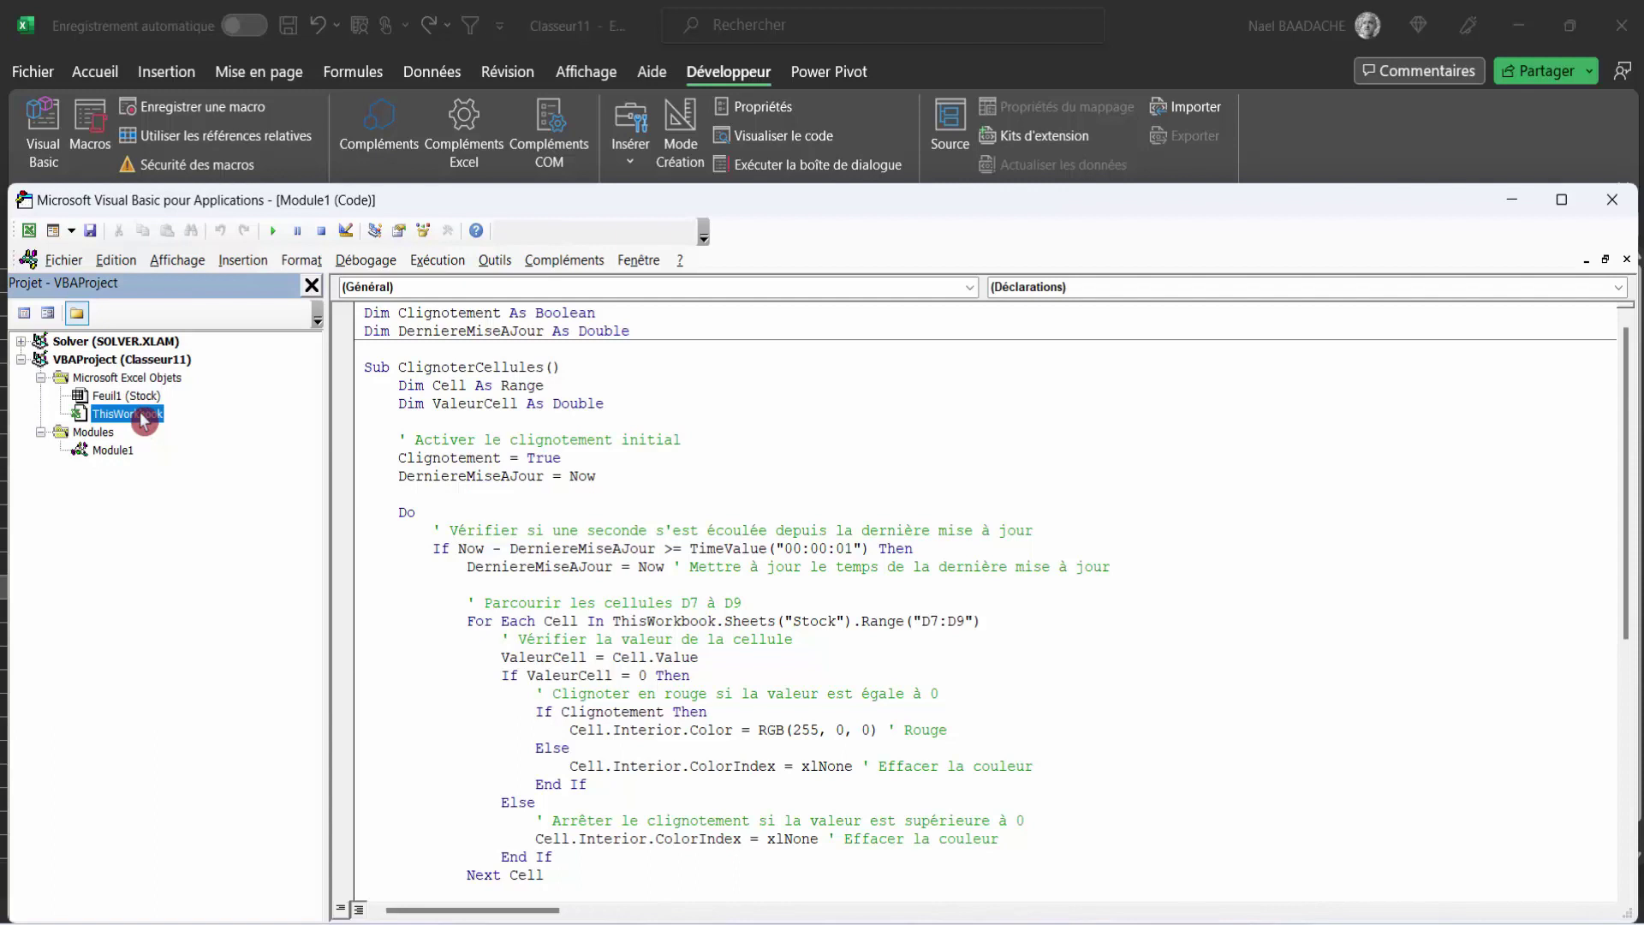
double_click(142, 415)
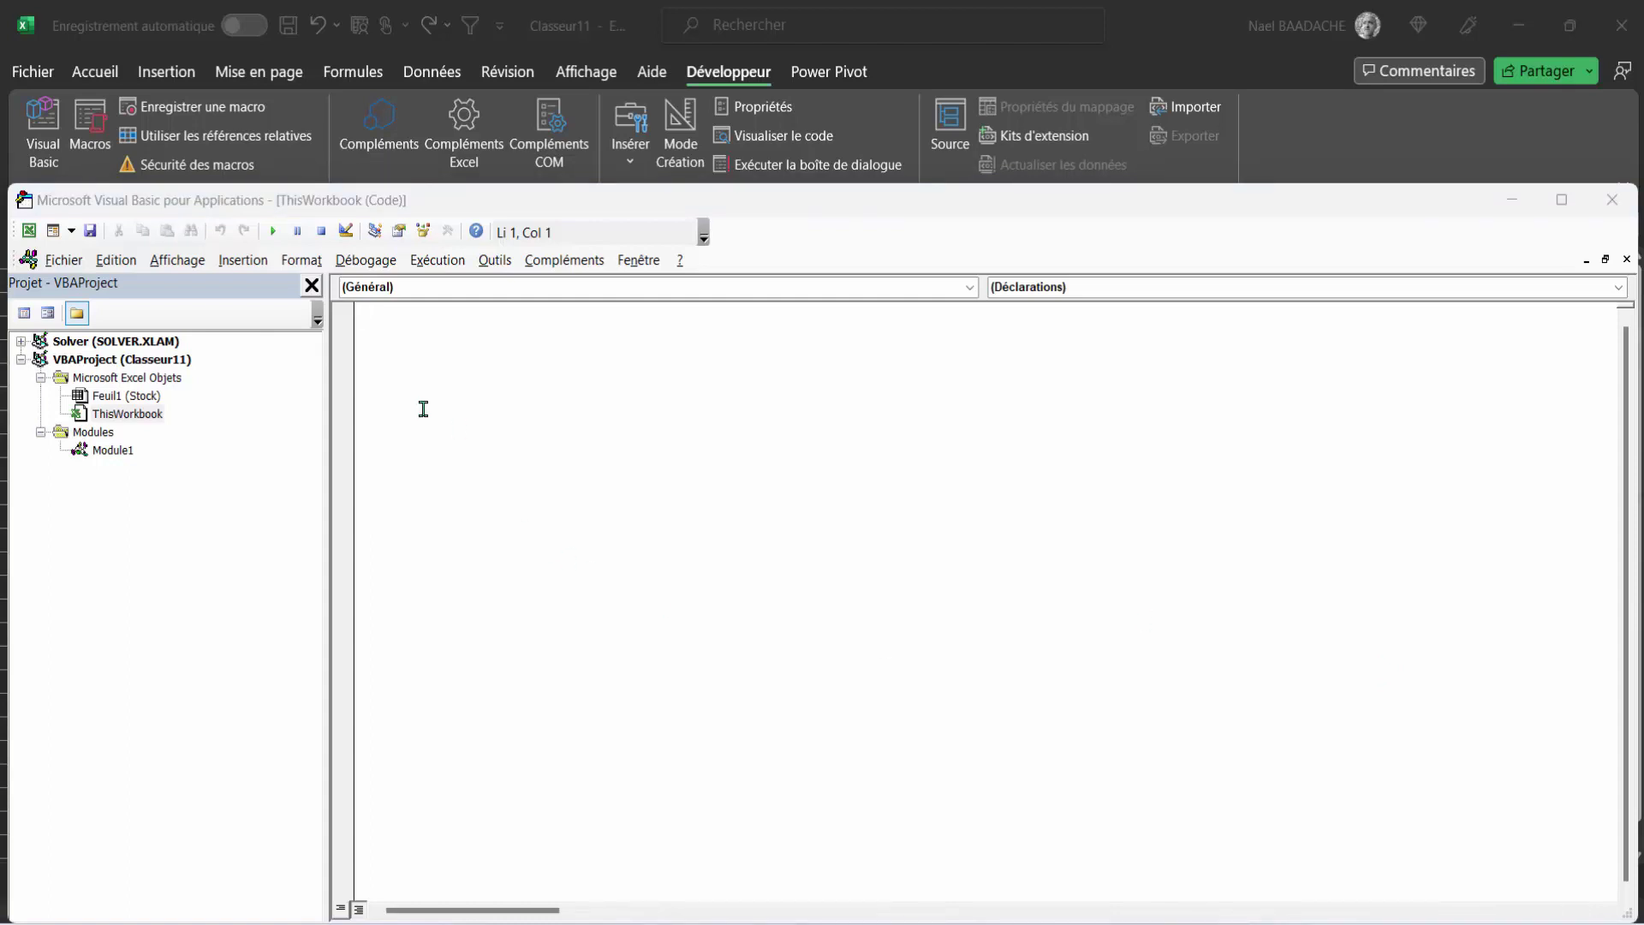
left_click(403, 338)
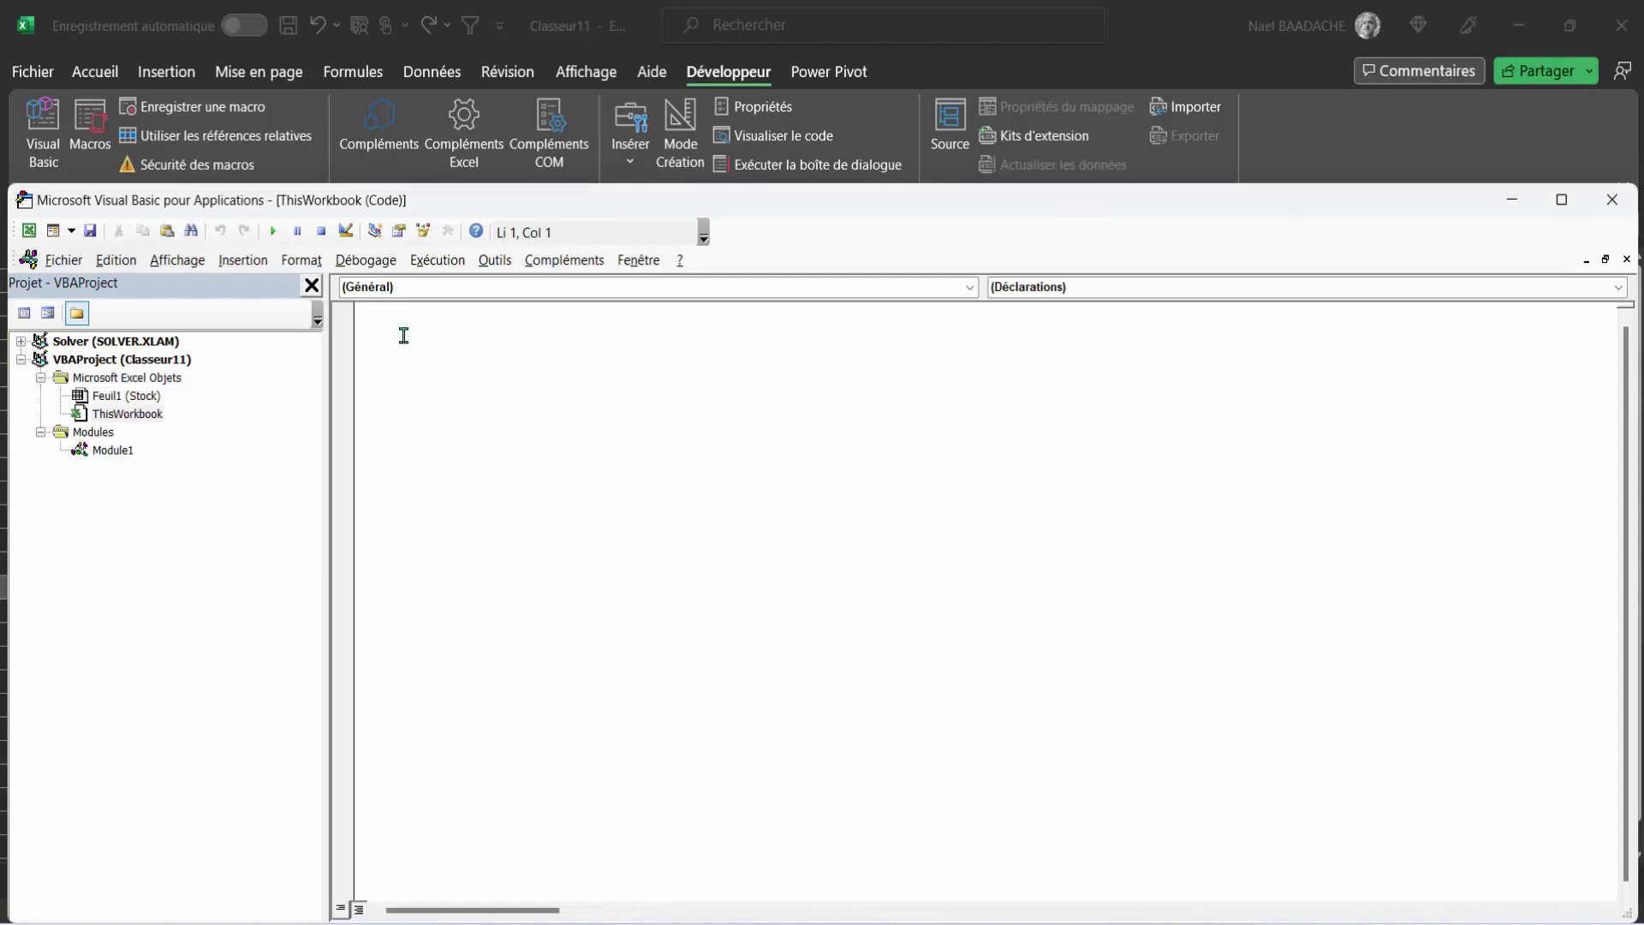
type("Private Sub Workbook_Open()     ' Activer la macro lorsque le classeur est ouvert     ThisWorkbook.Sheets(\"Stock\").Activate ' Activez la feuille \"Stock\" si nécessaire     ClignoterCellules End Sub")
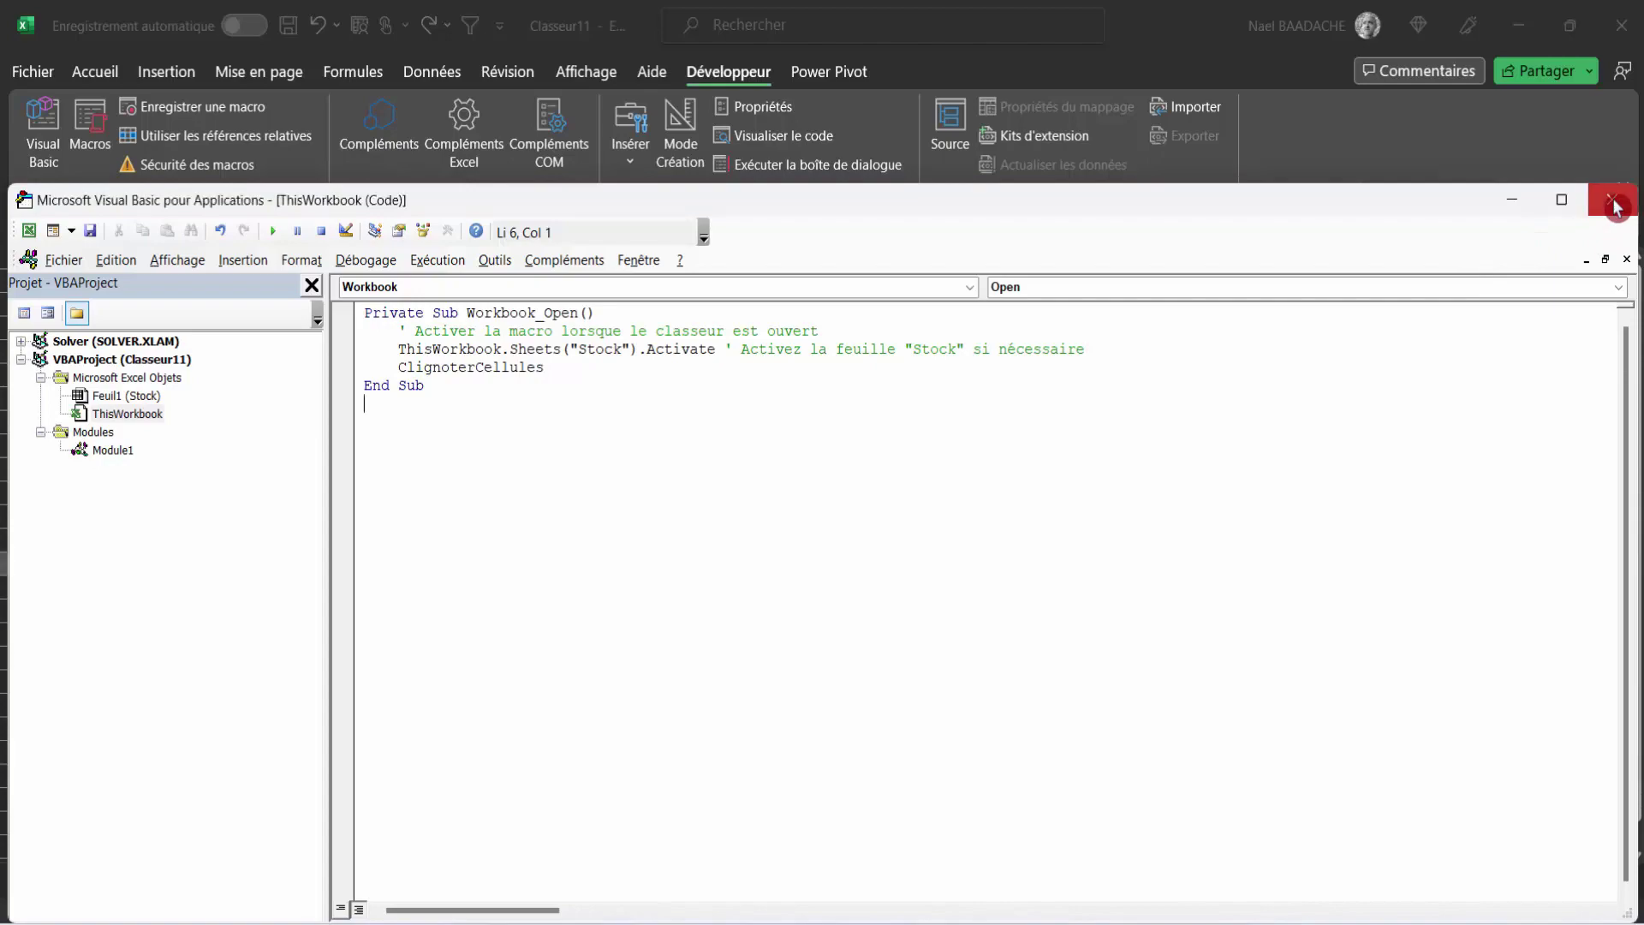
left_click(1616, 206)
left_click(665, 501)
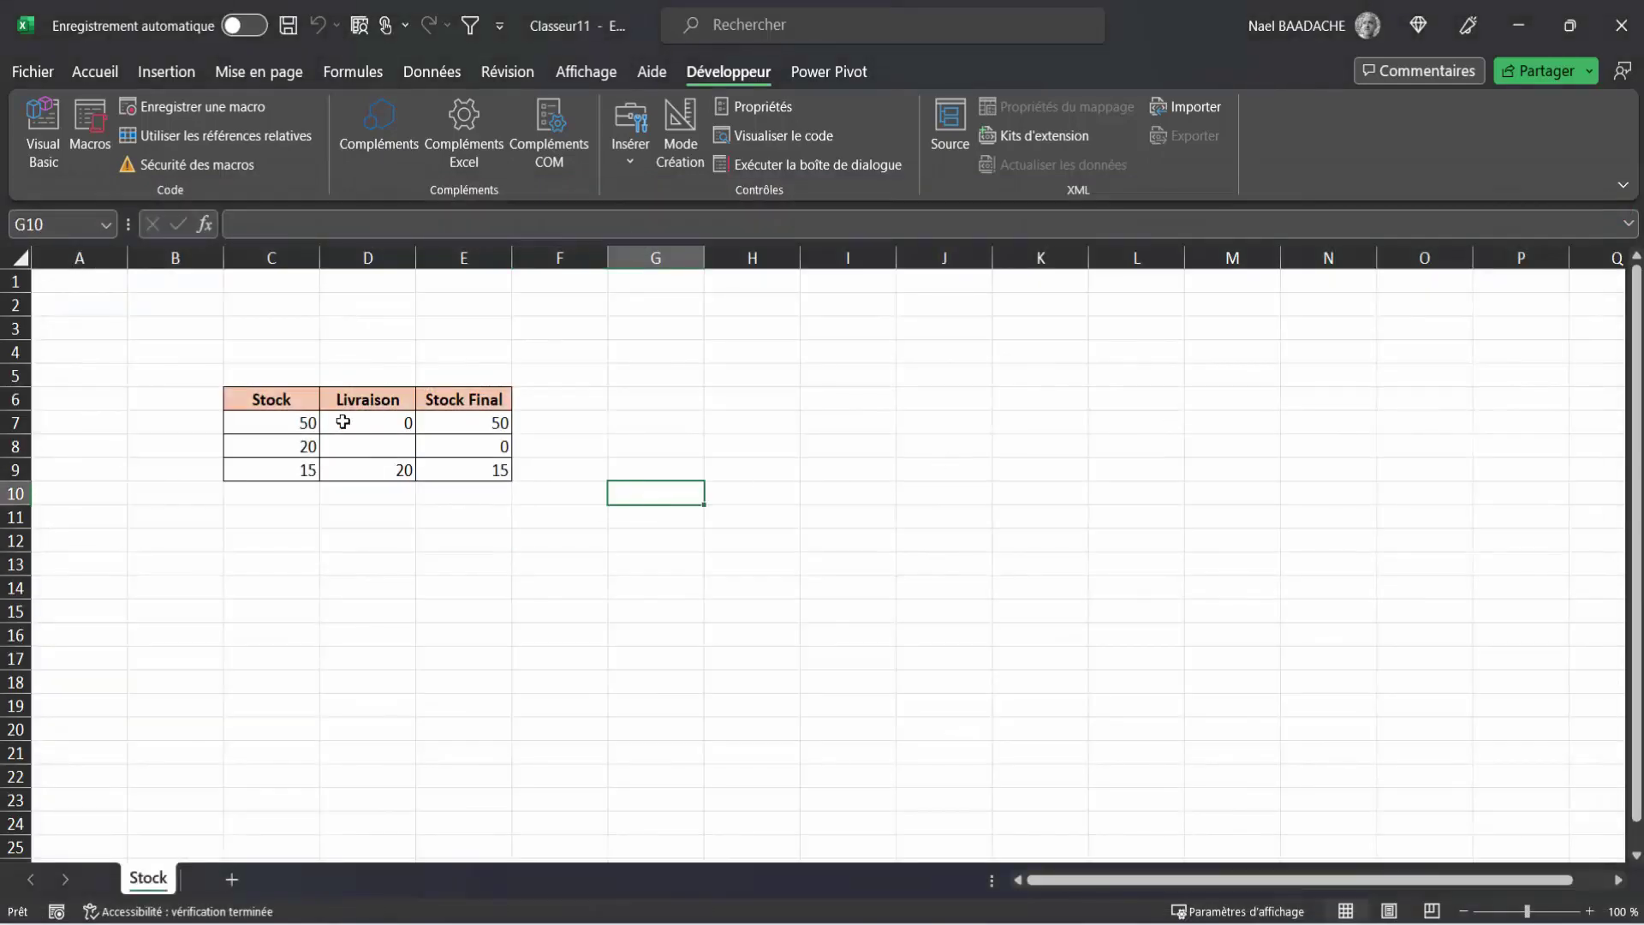
Open Save As on This PC and choose the Modèle Excel (*.xltm) format
left_click(39, 71)
left_click(86, 436)
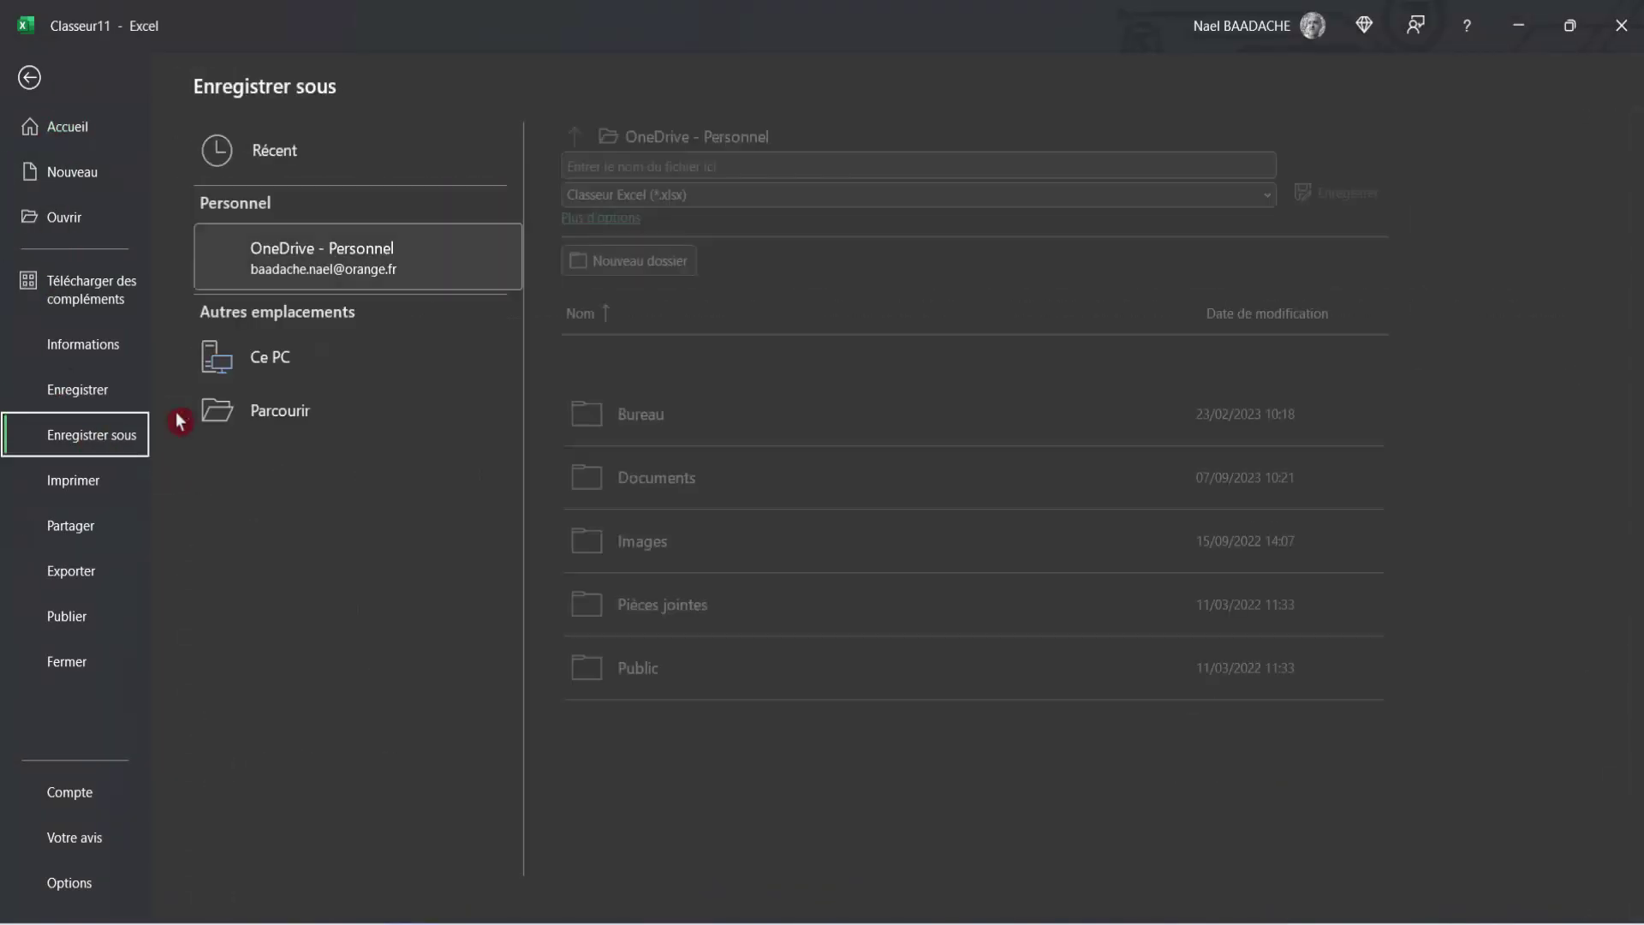
double_click(283, 364)
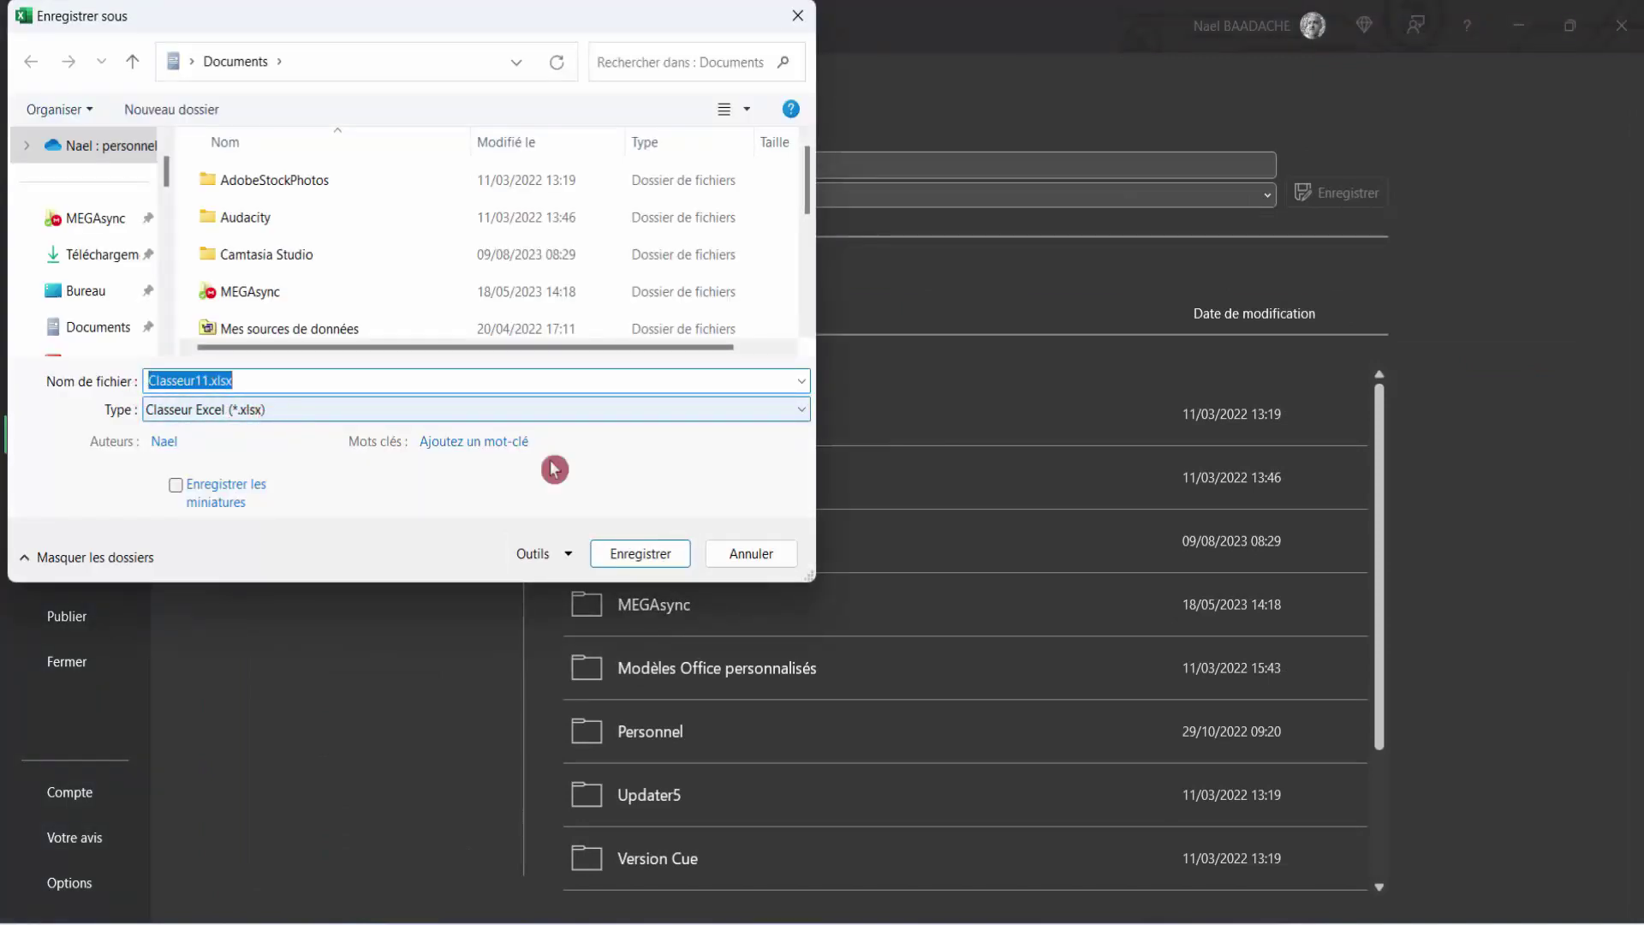
left_click(343, 413)
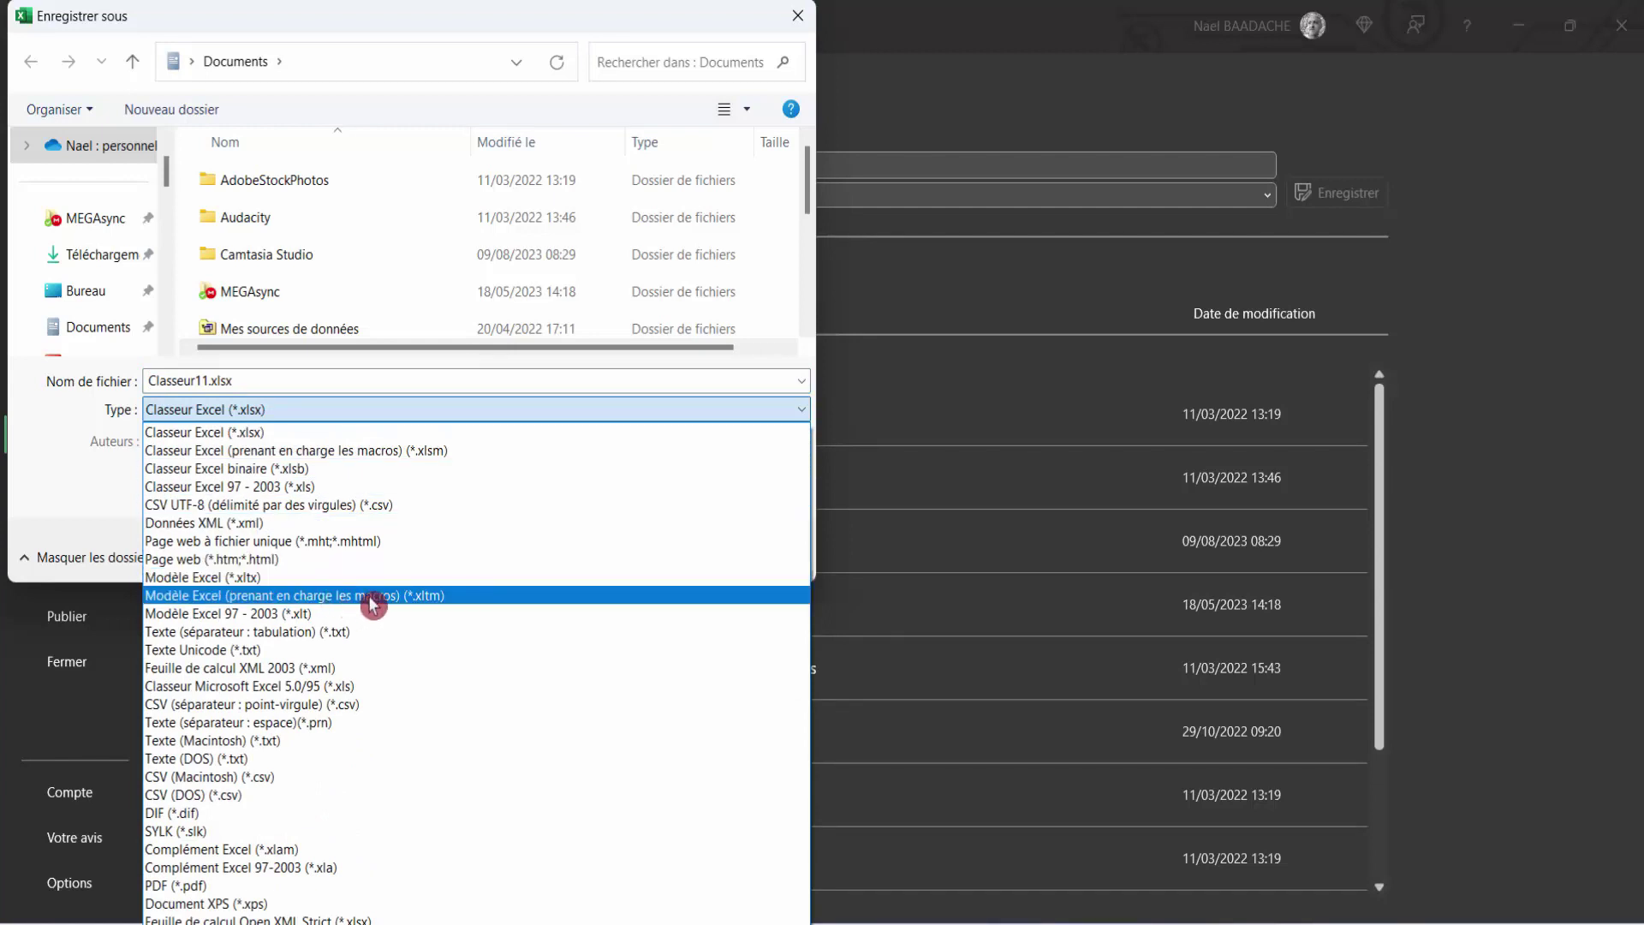
left_click(373, 599)
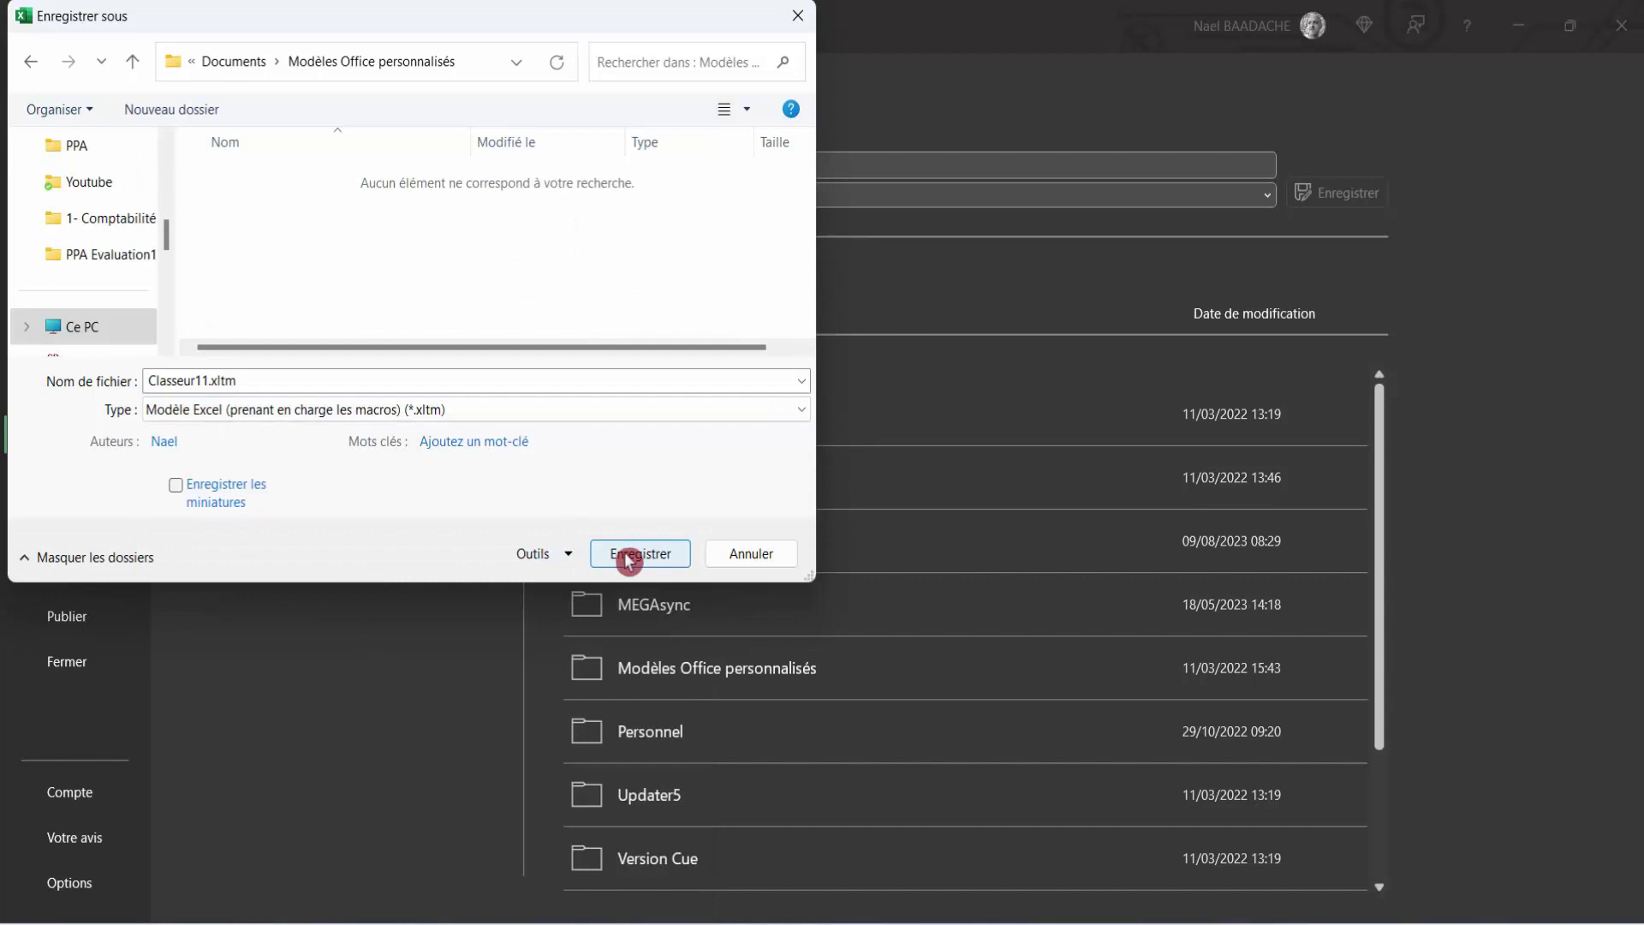
Save Classeur11.xltm on the Bureau (desktop), then close Excel
scroll(103, 248, "up", 5)
scroll(107, 244, "up", 5)
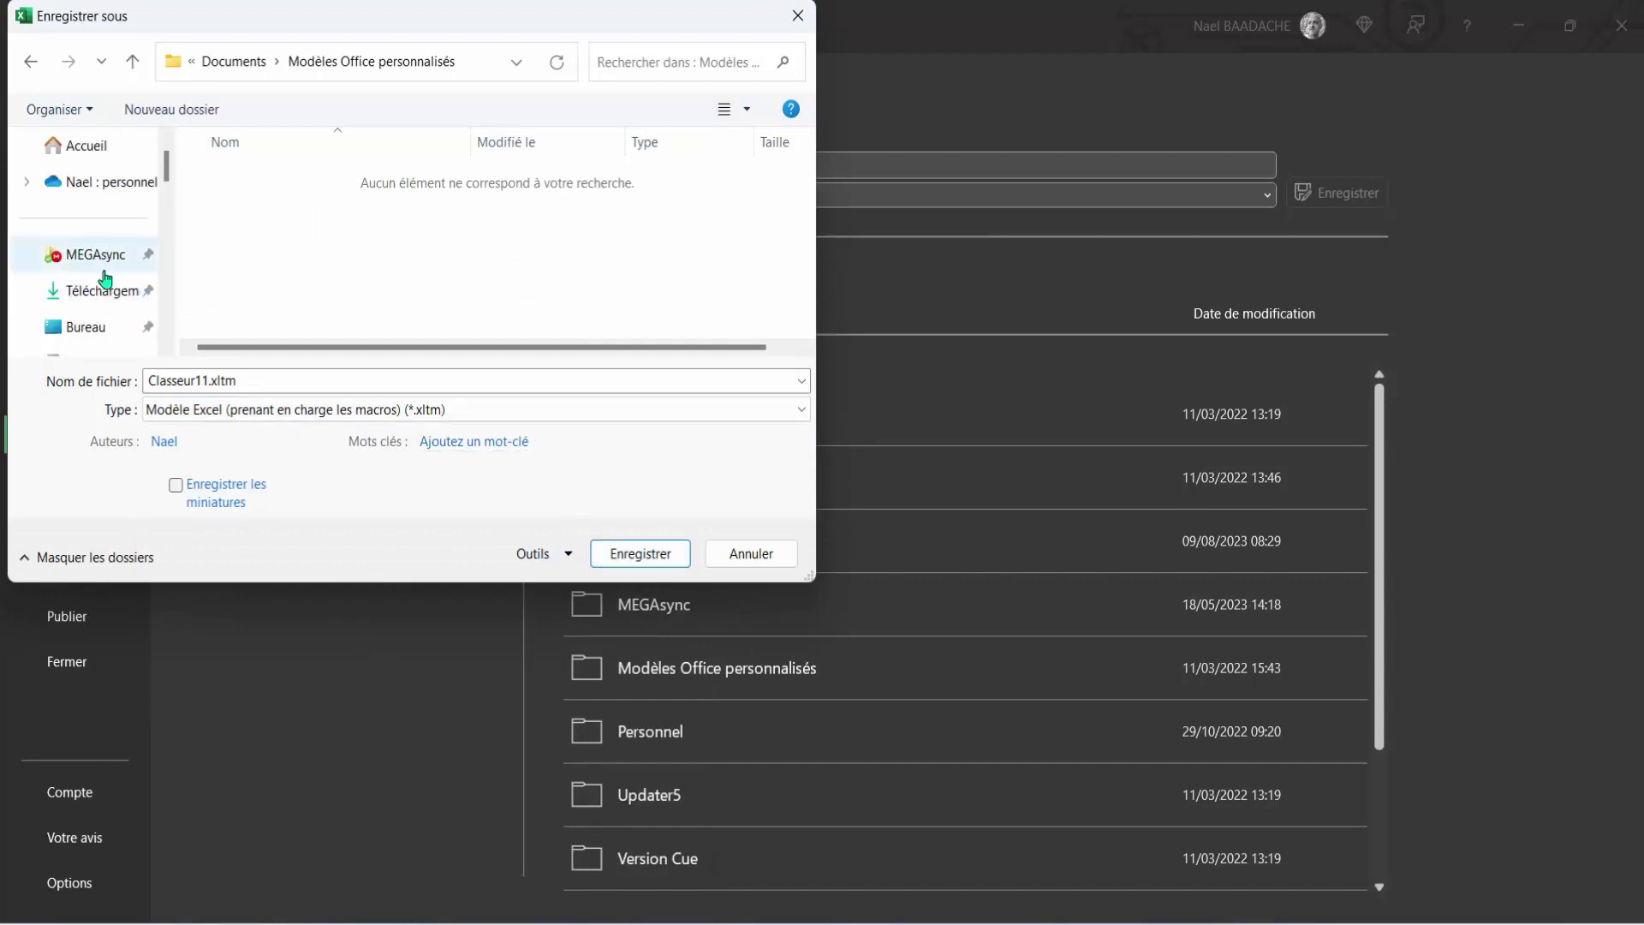
left_click(90, 326)
left_click(640, 555)
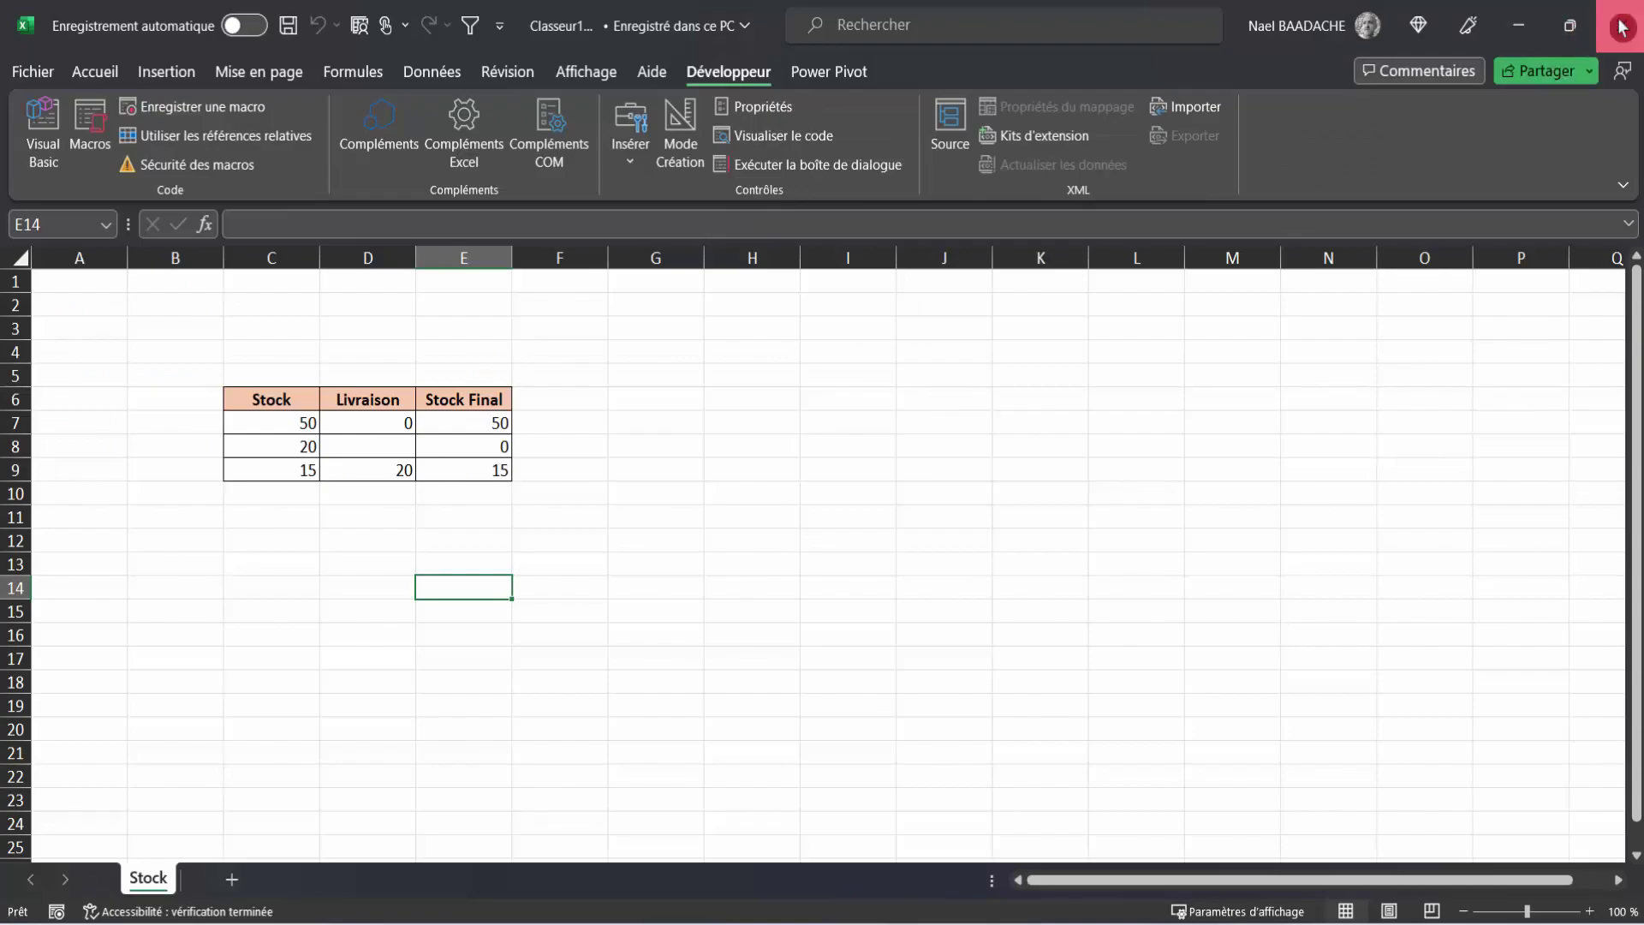
left_click(1621, 25)
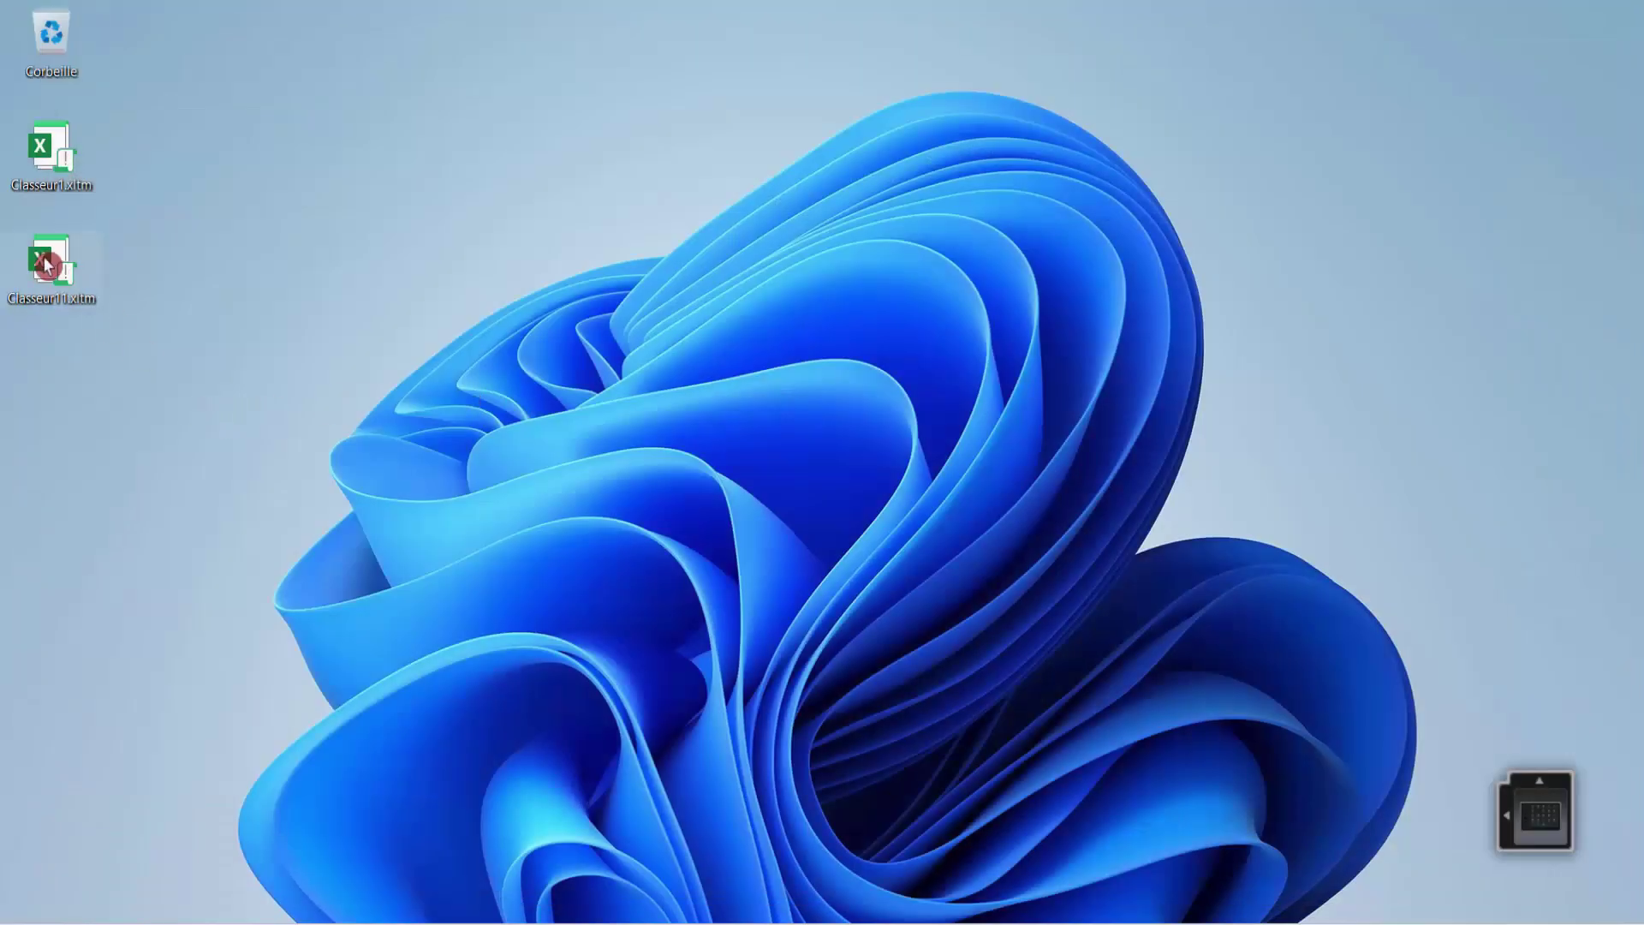
Open Classeur11.xltm from the desktop as a new workbook
double_click(48, 147)
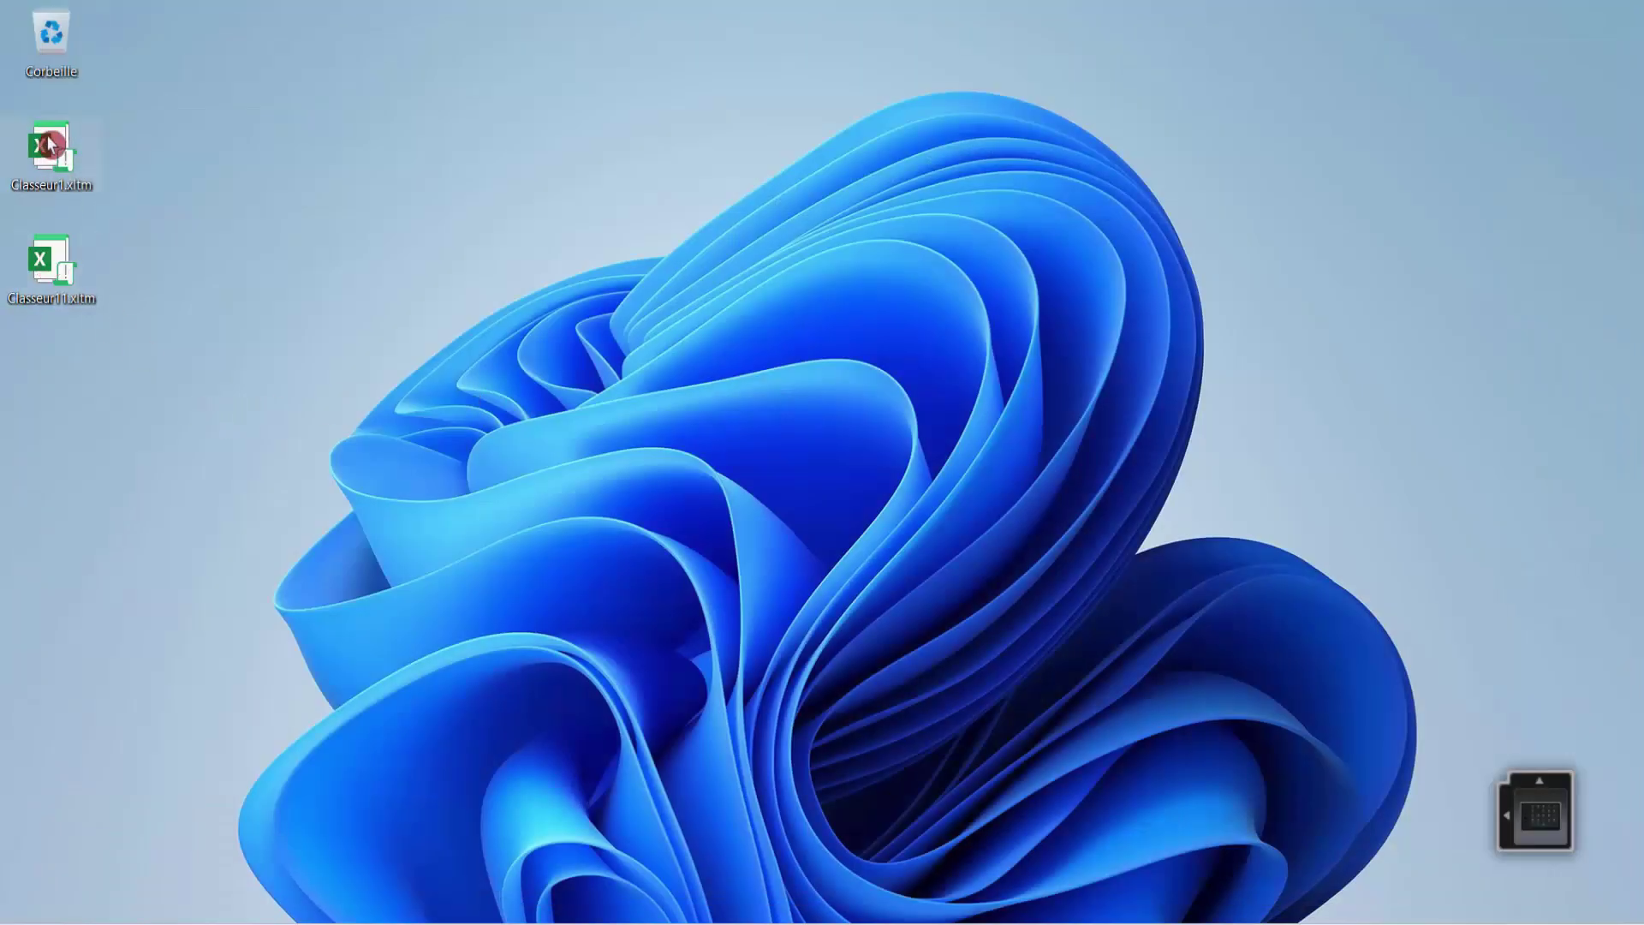
double_click(49, 147)
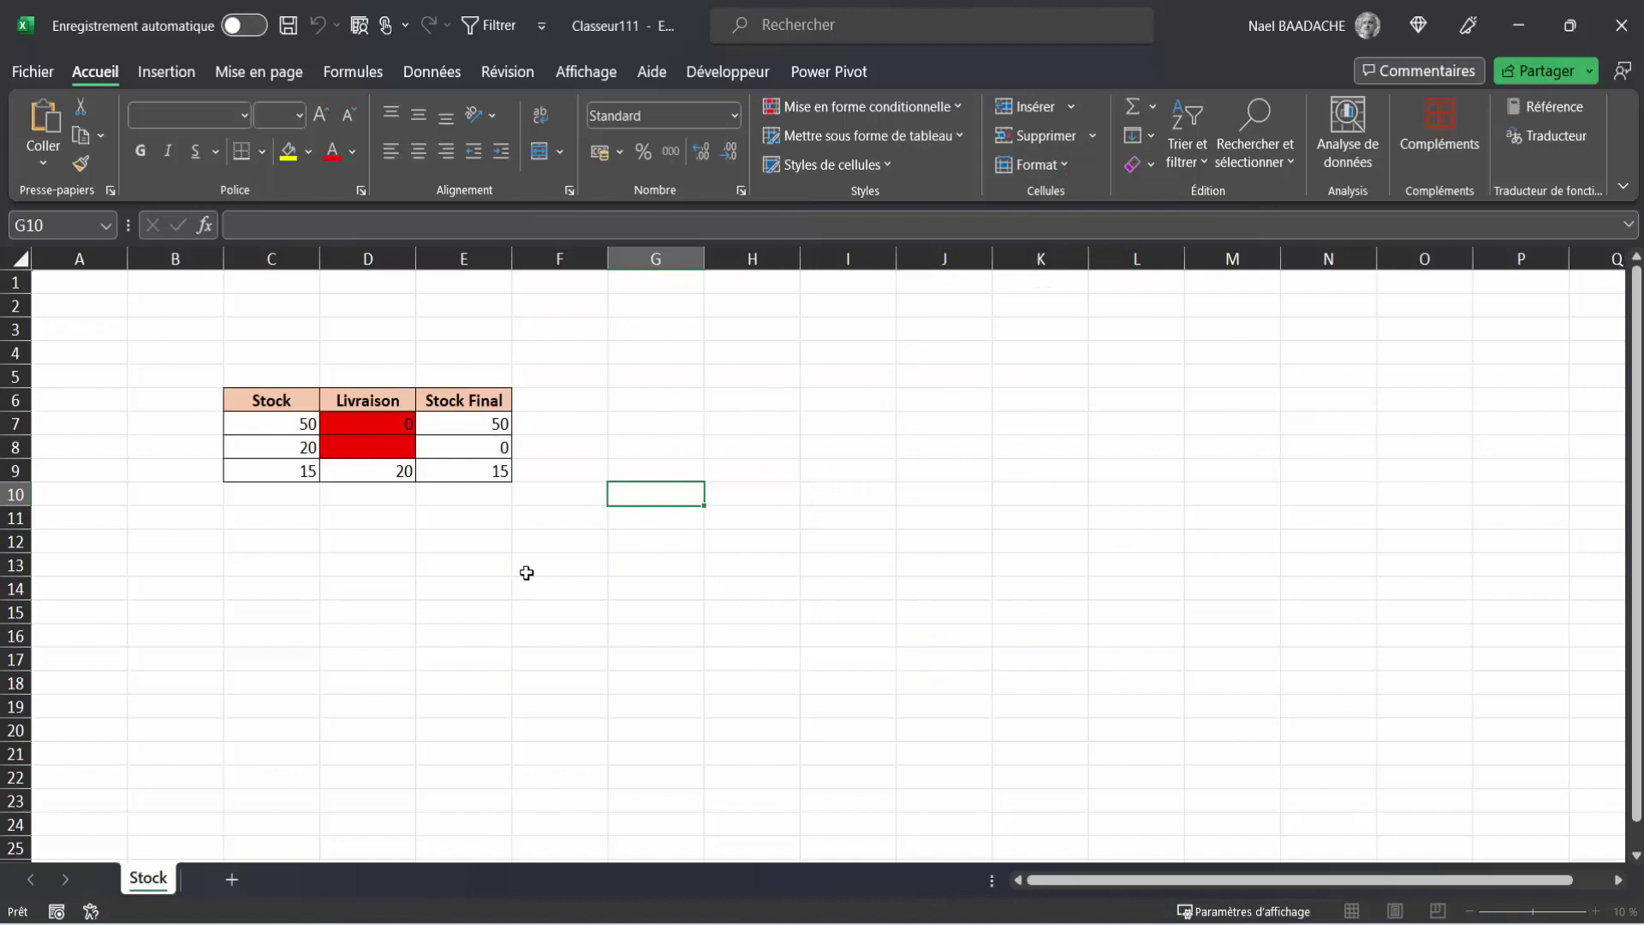
left_click(526, 573)
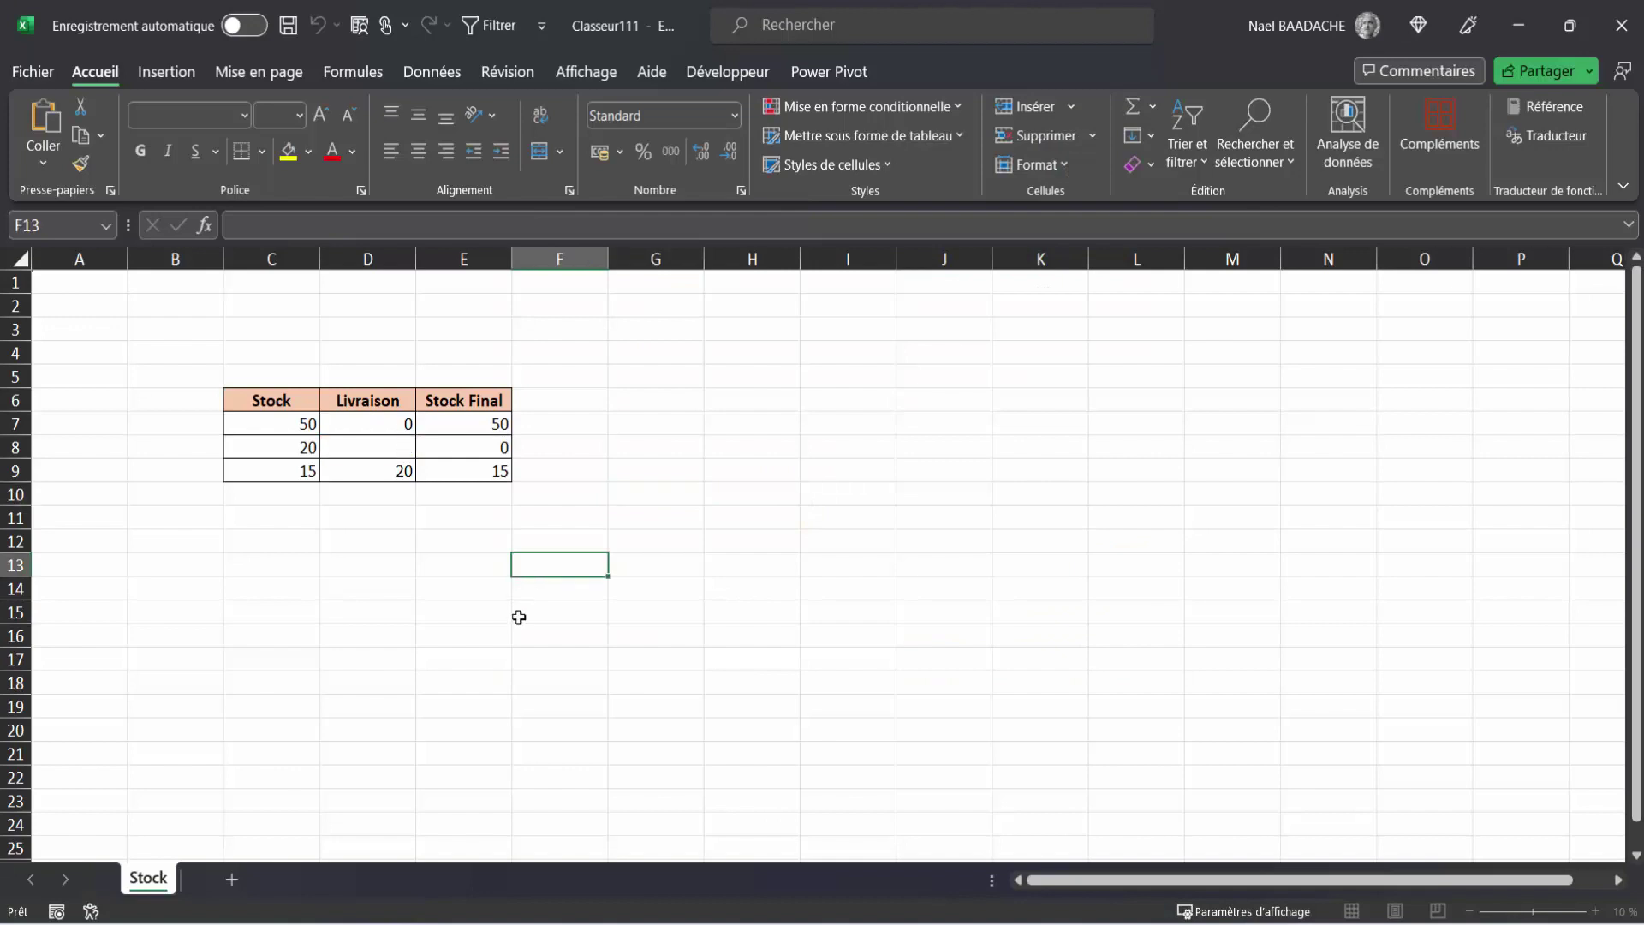
left_click(445, 585)
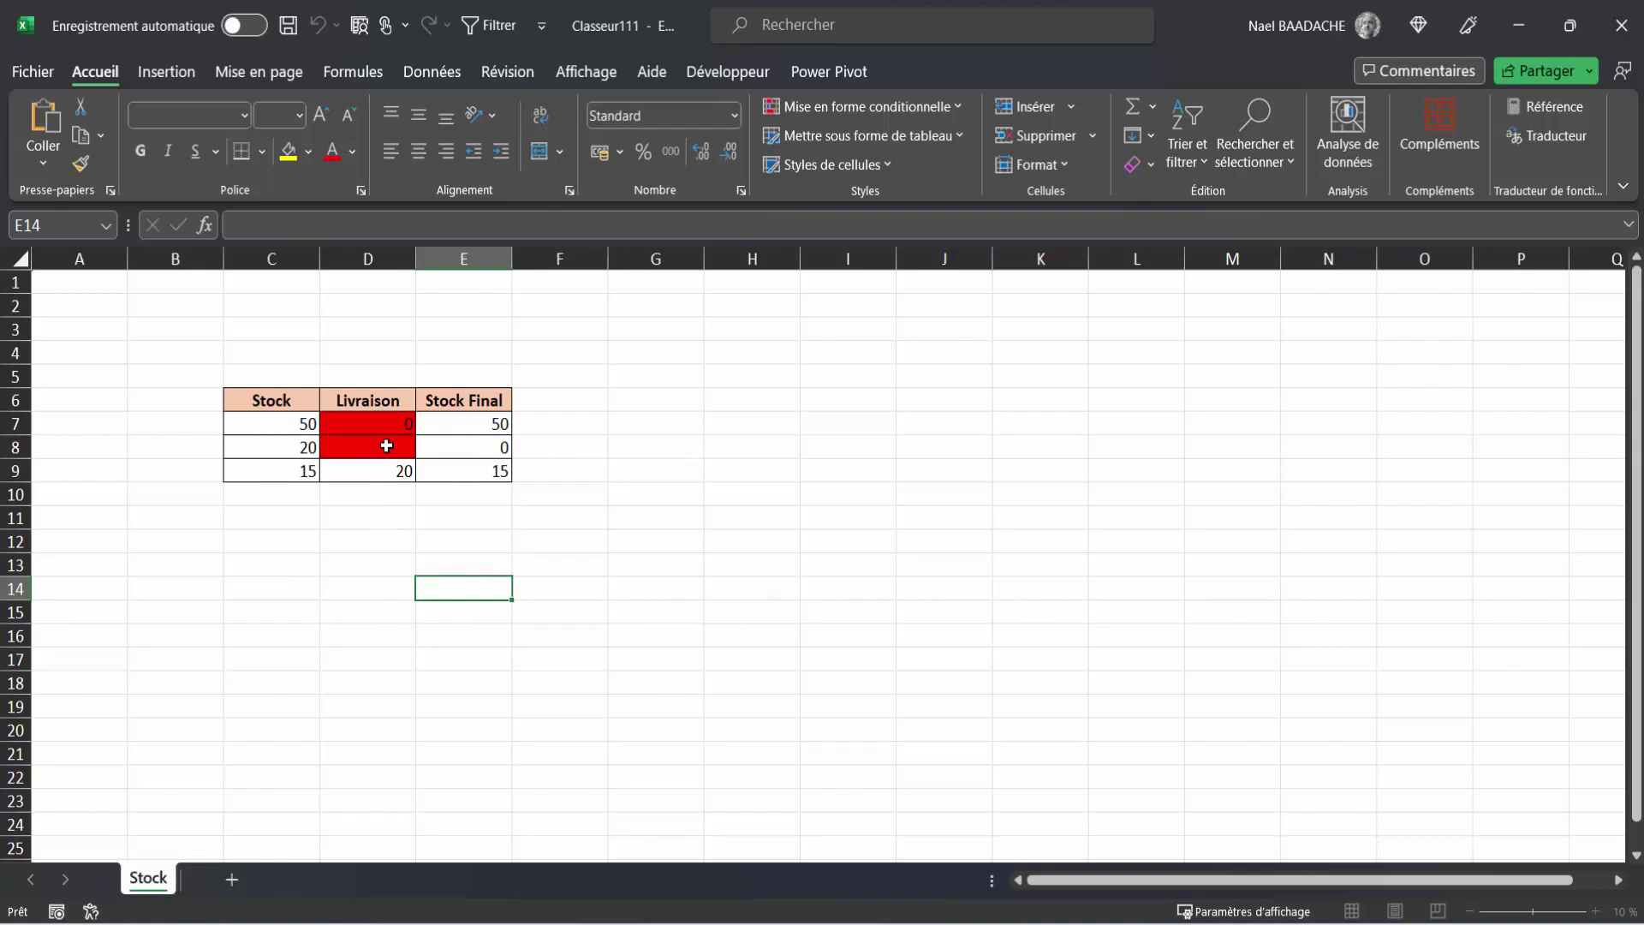
left_click(386, 446)
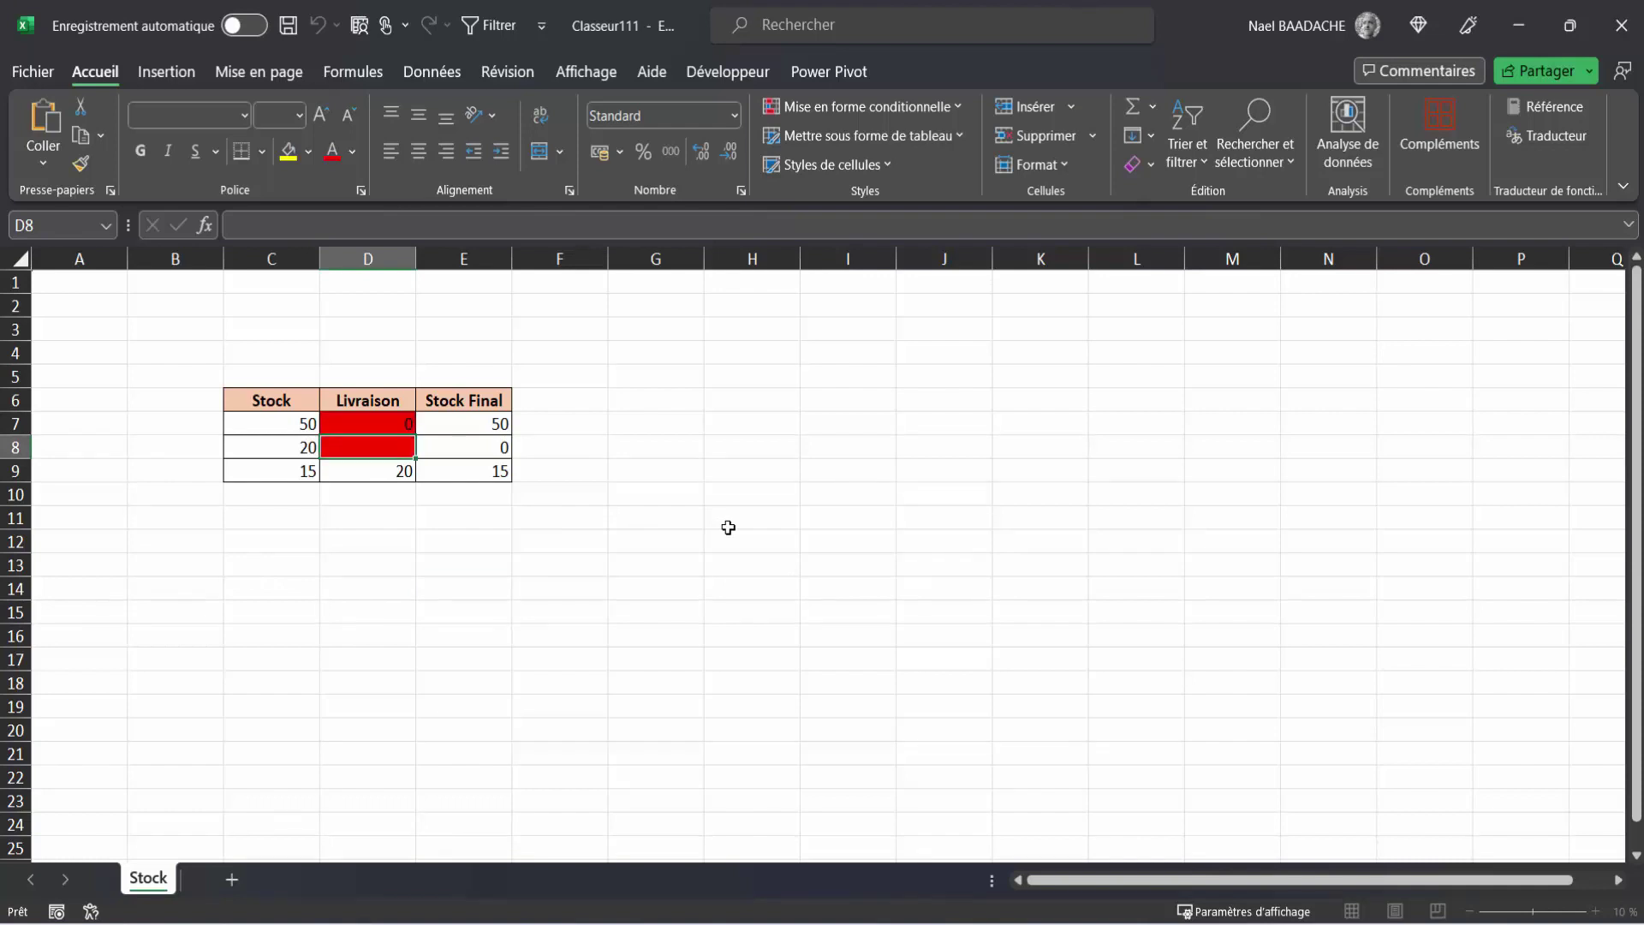
type("10")
key("Return")
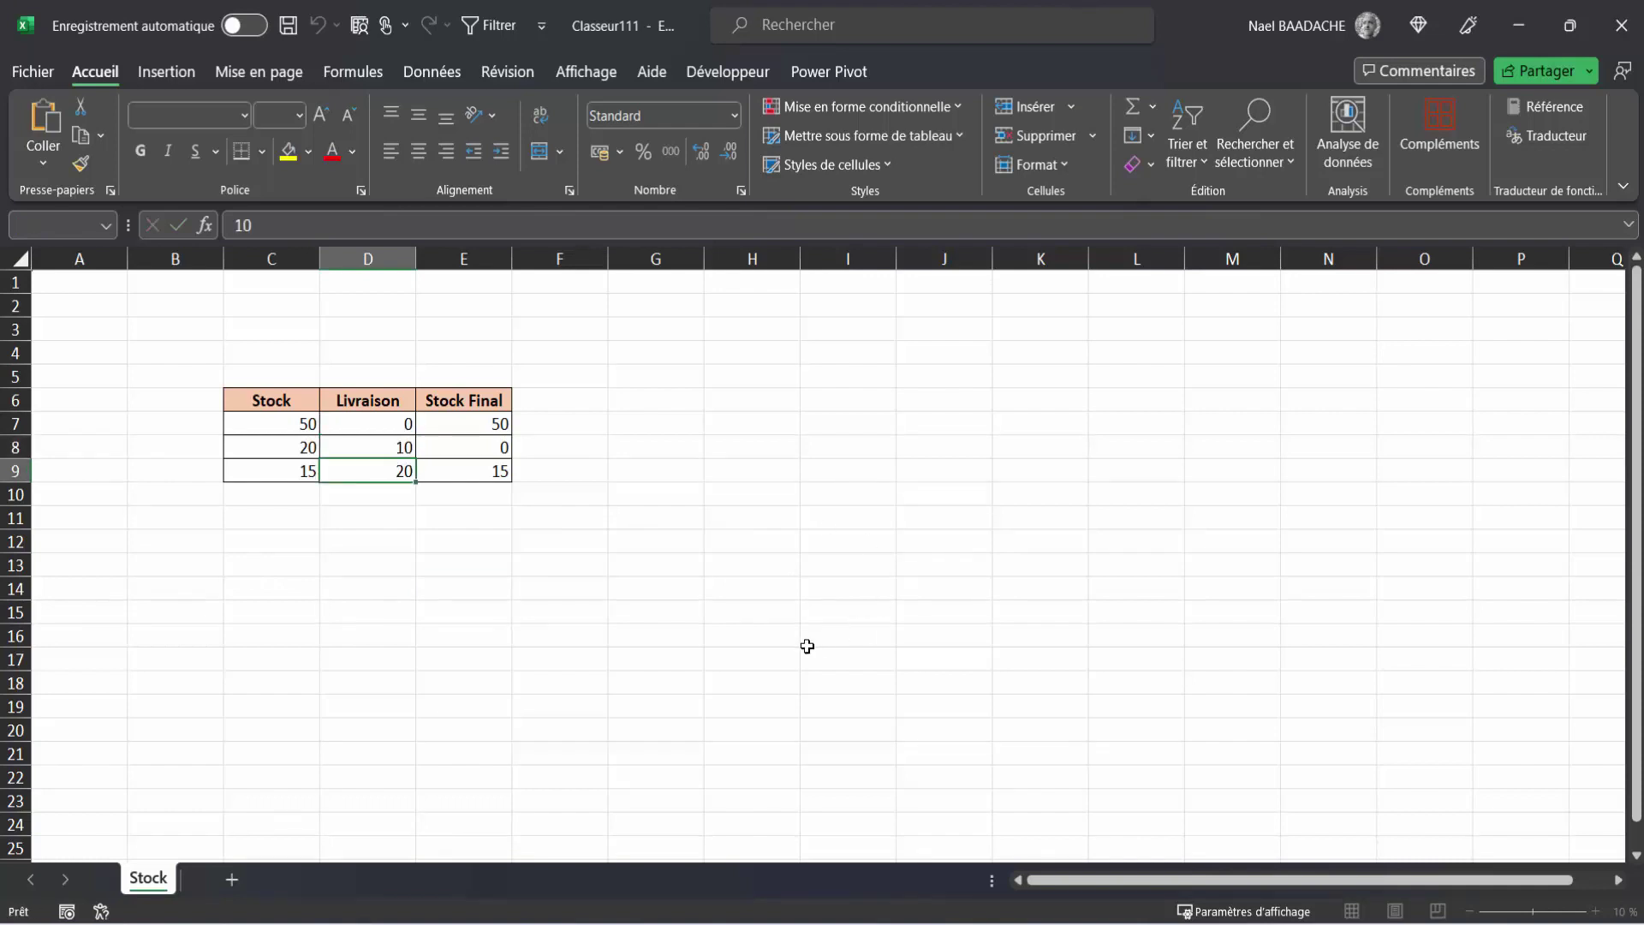
left_click(807, 646)
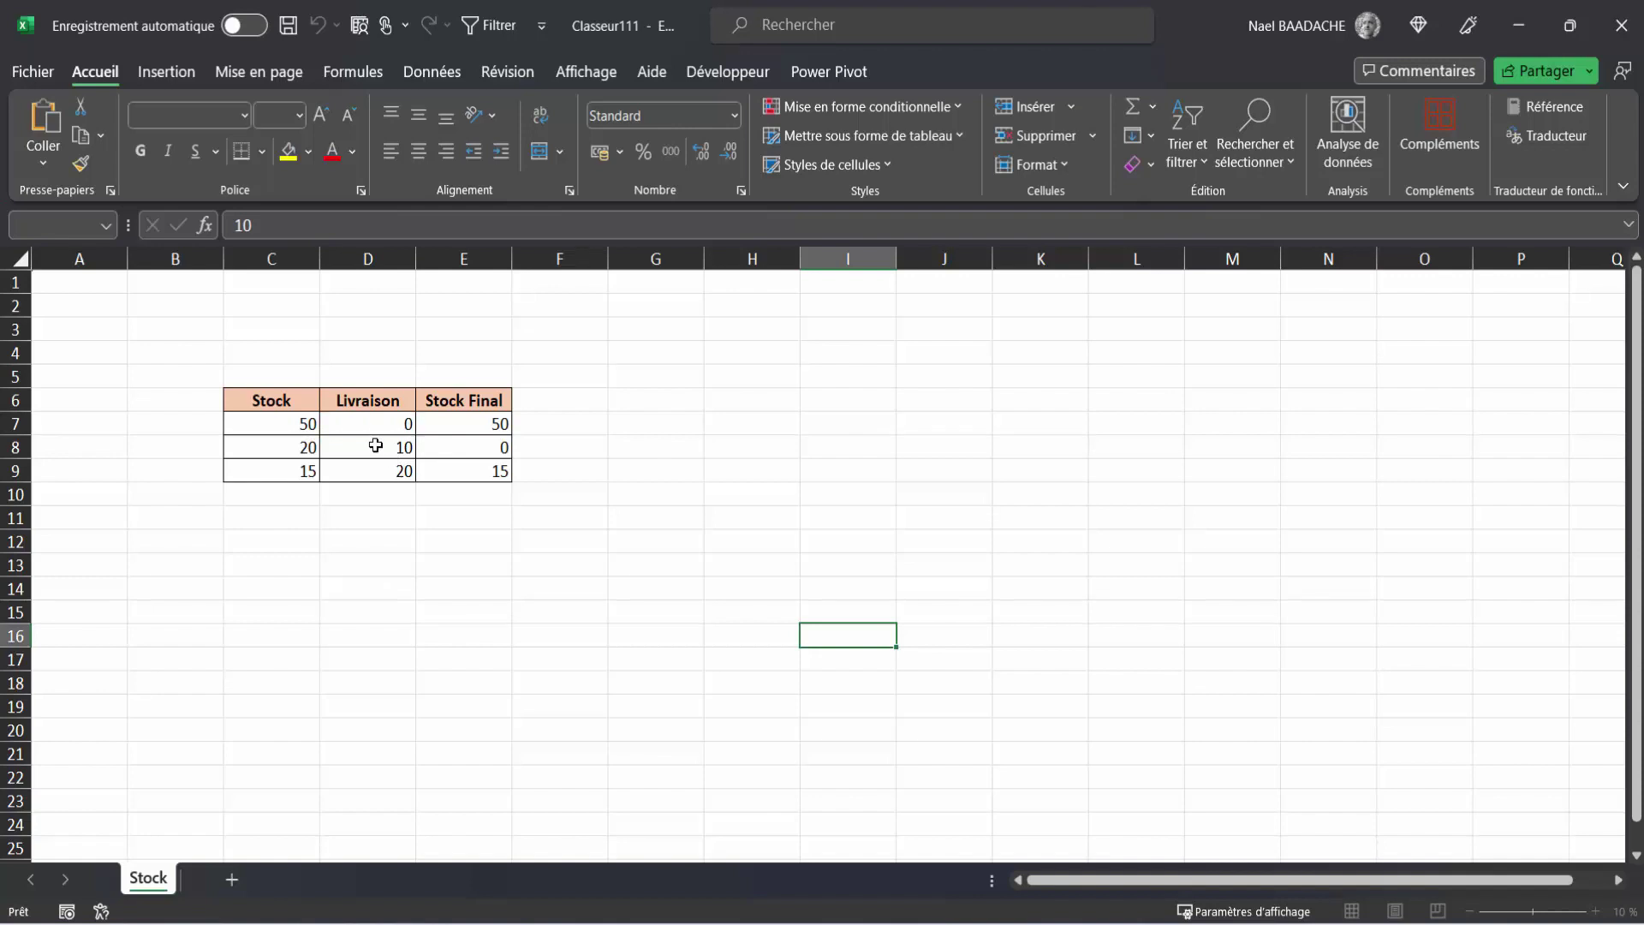
left_click(891, 522)
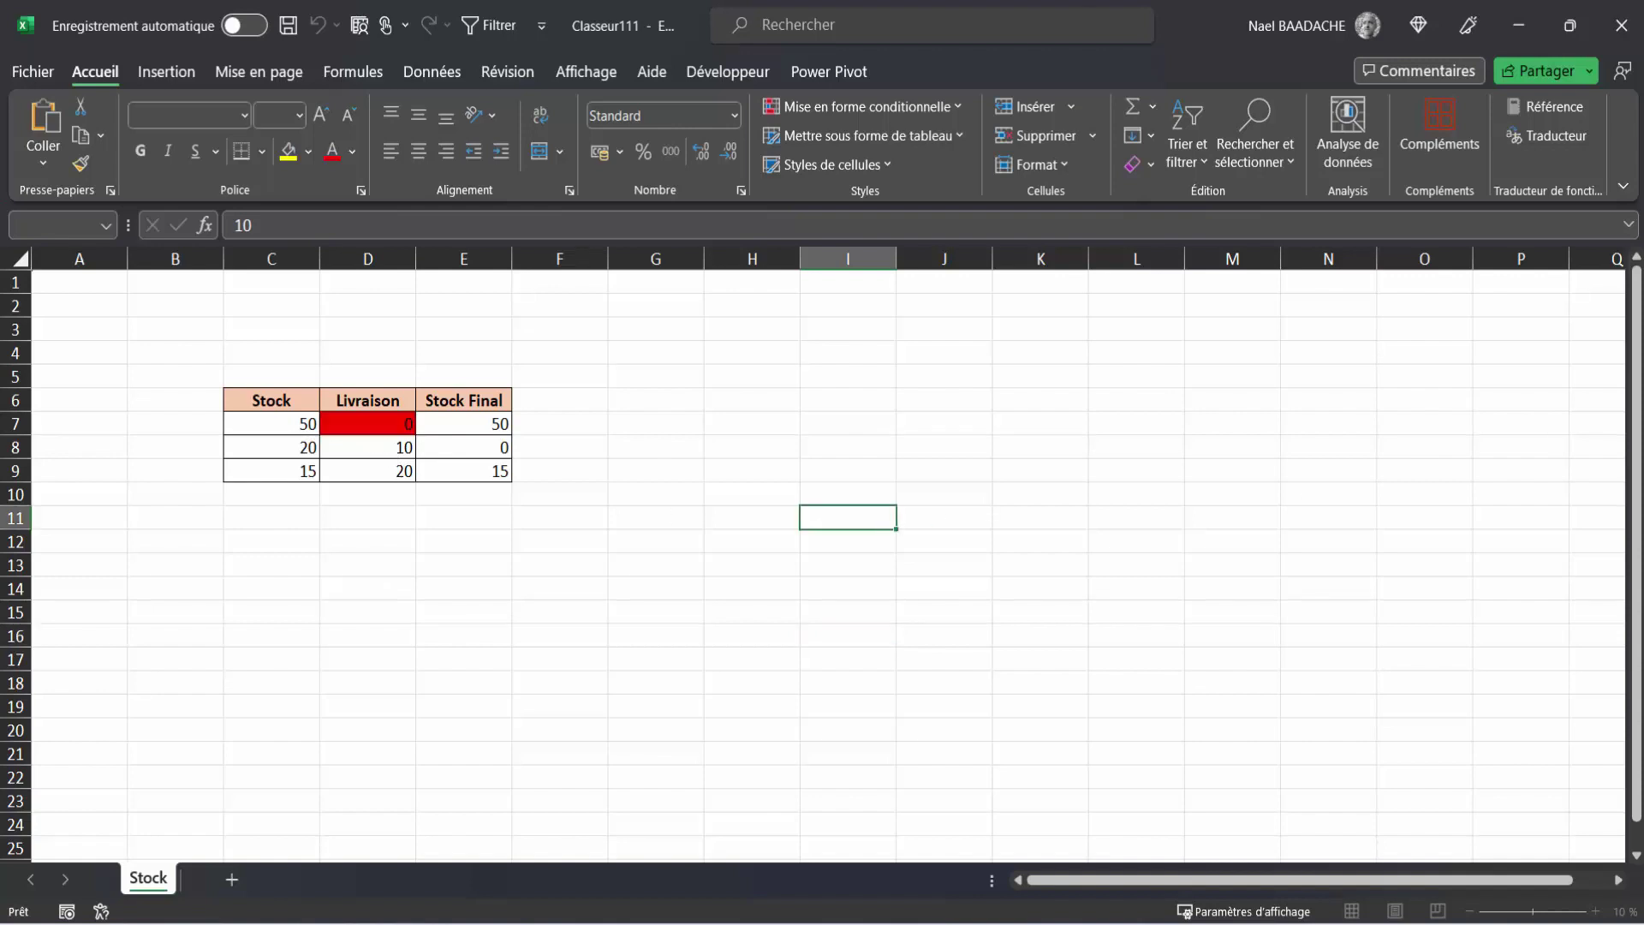
left_click(634, 542)
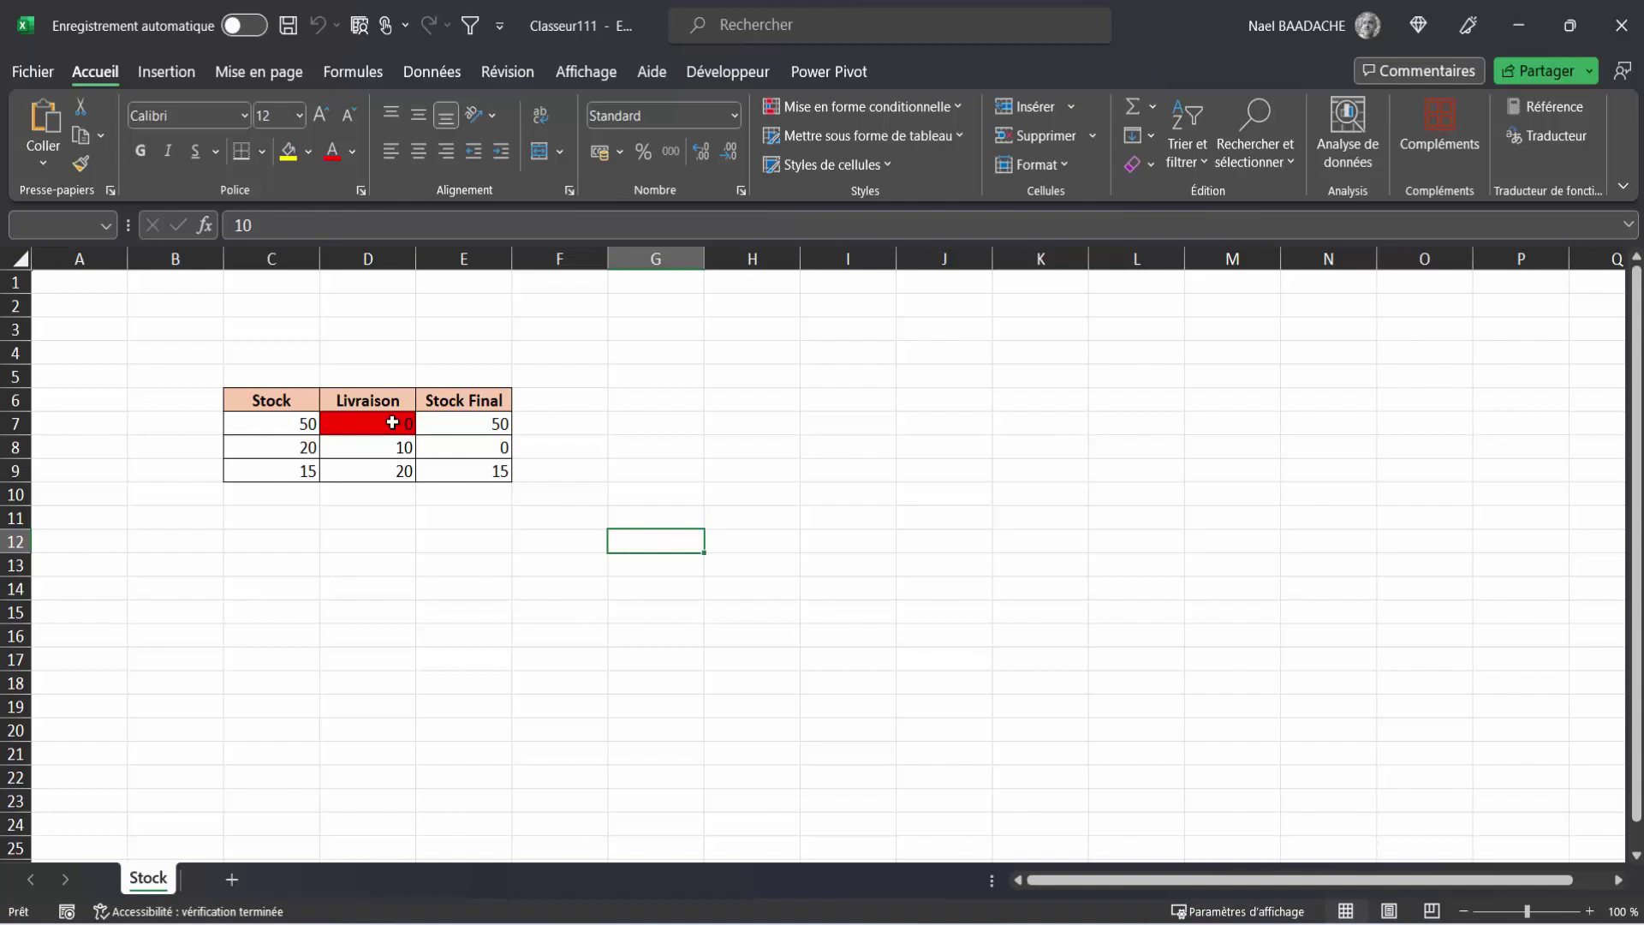
left_click(657, 443)
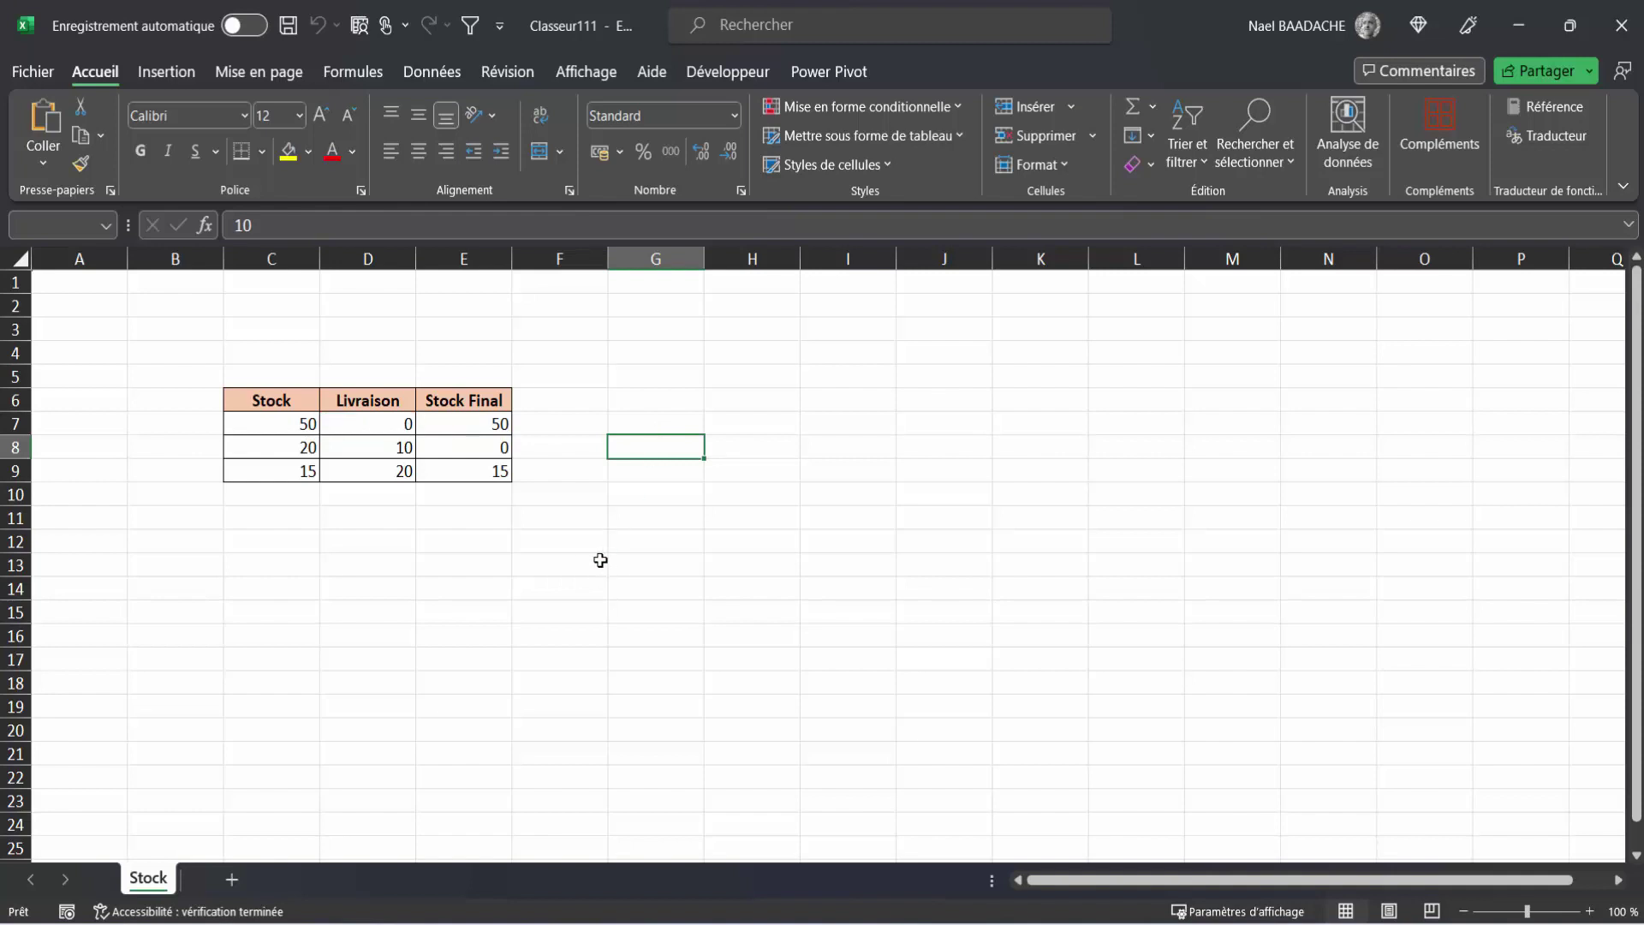
left_click(560, 563)
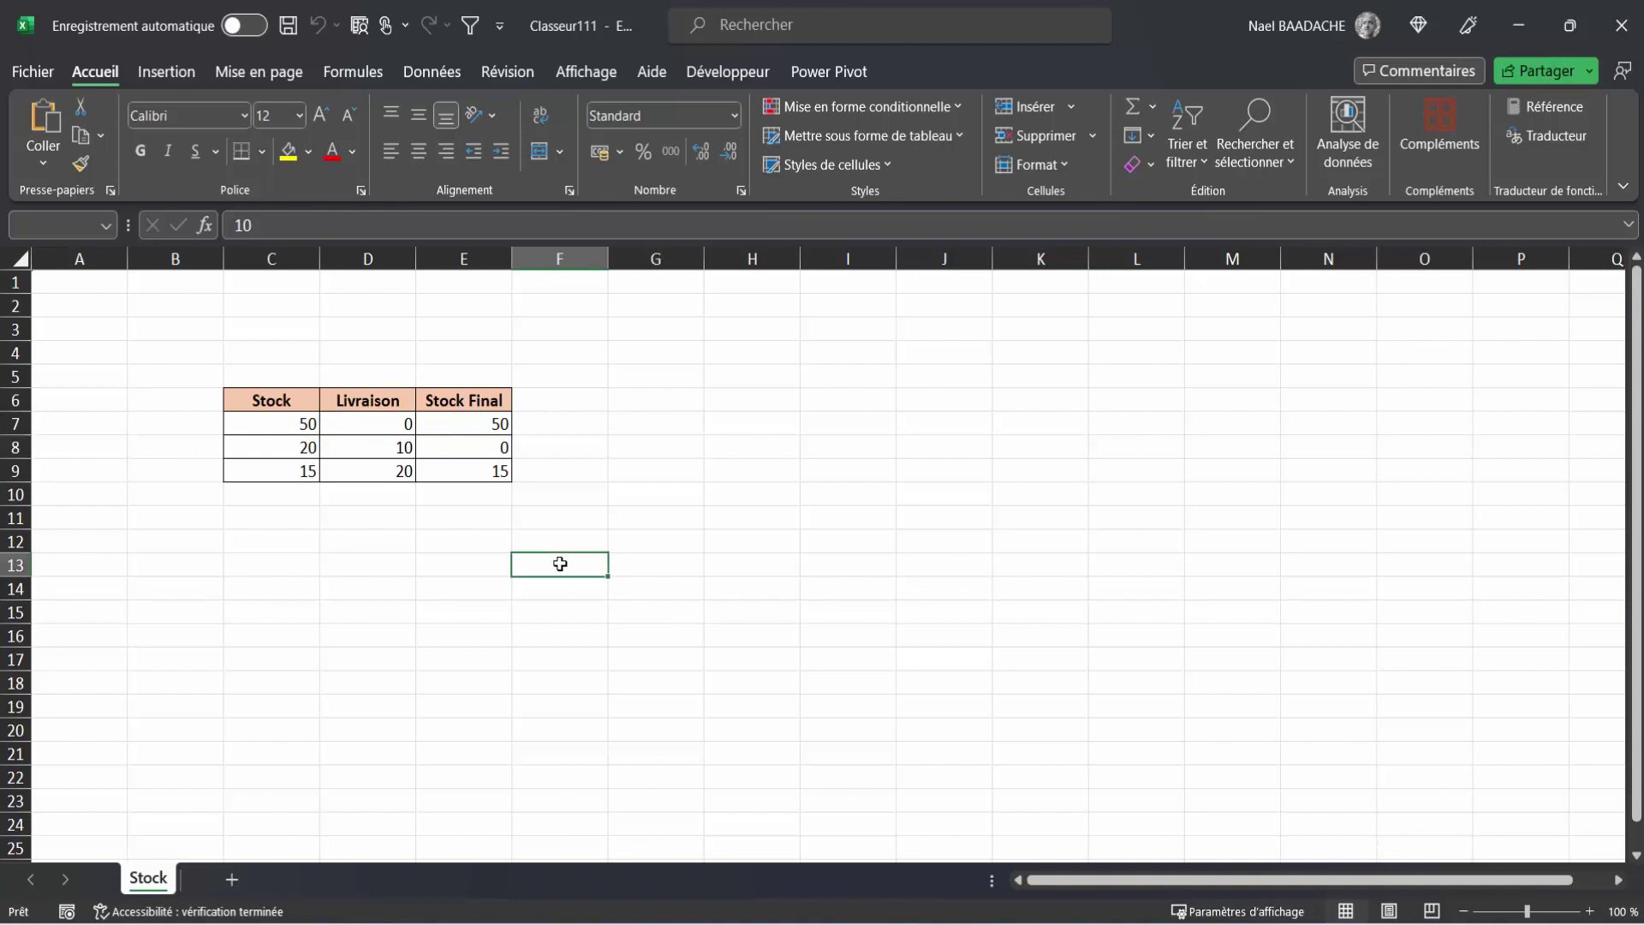
left_click(438, 579)
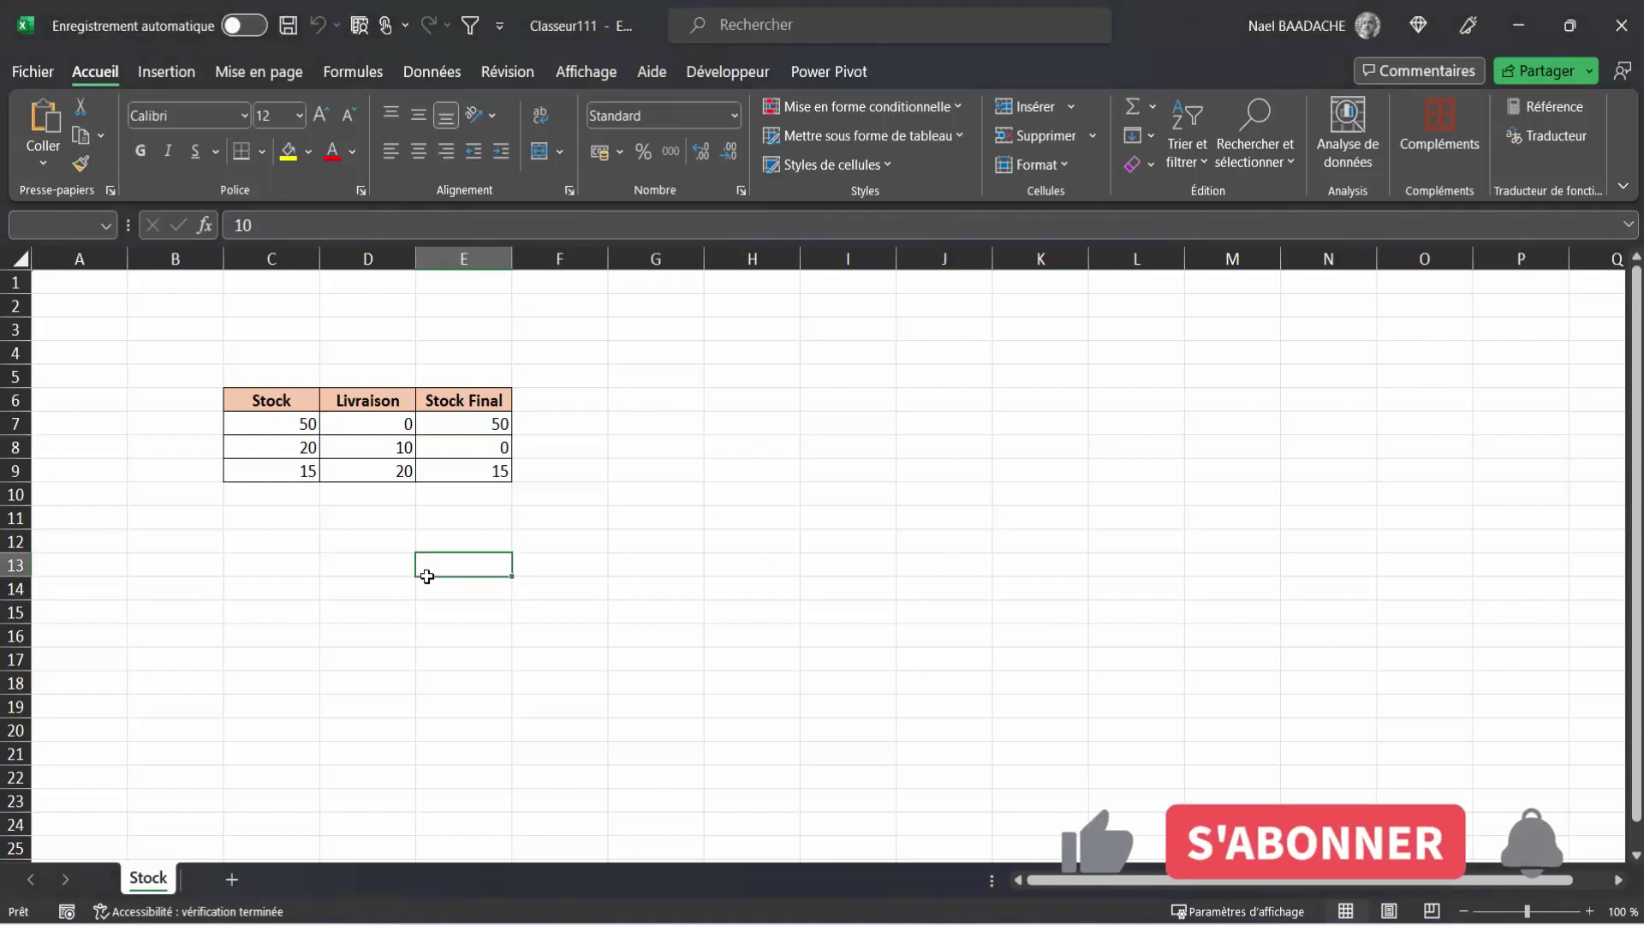
Open Module1 in the Visual Basic editor from the Développeur tab
left_click(757, 75)
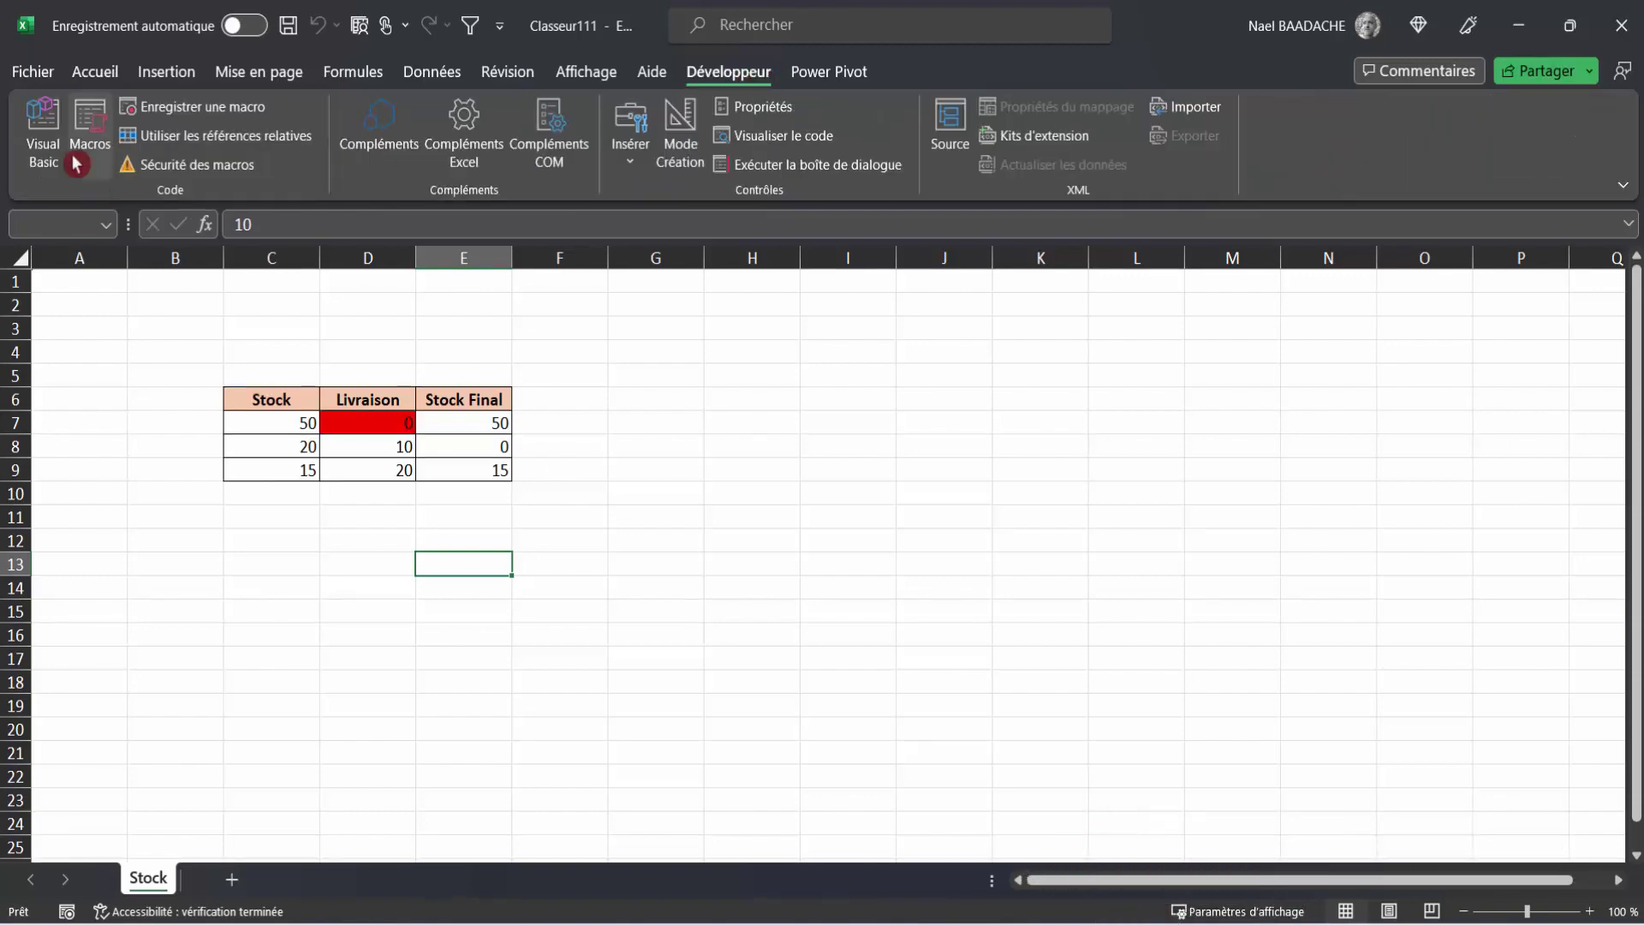
left_click(44, 124)
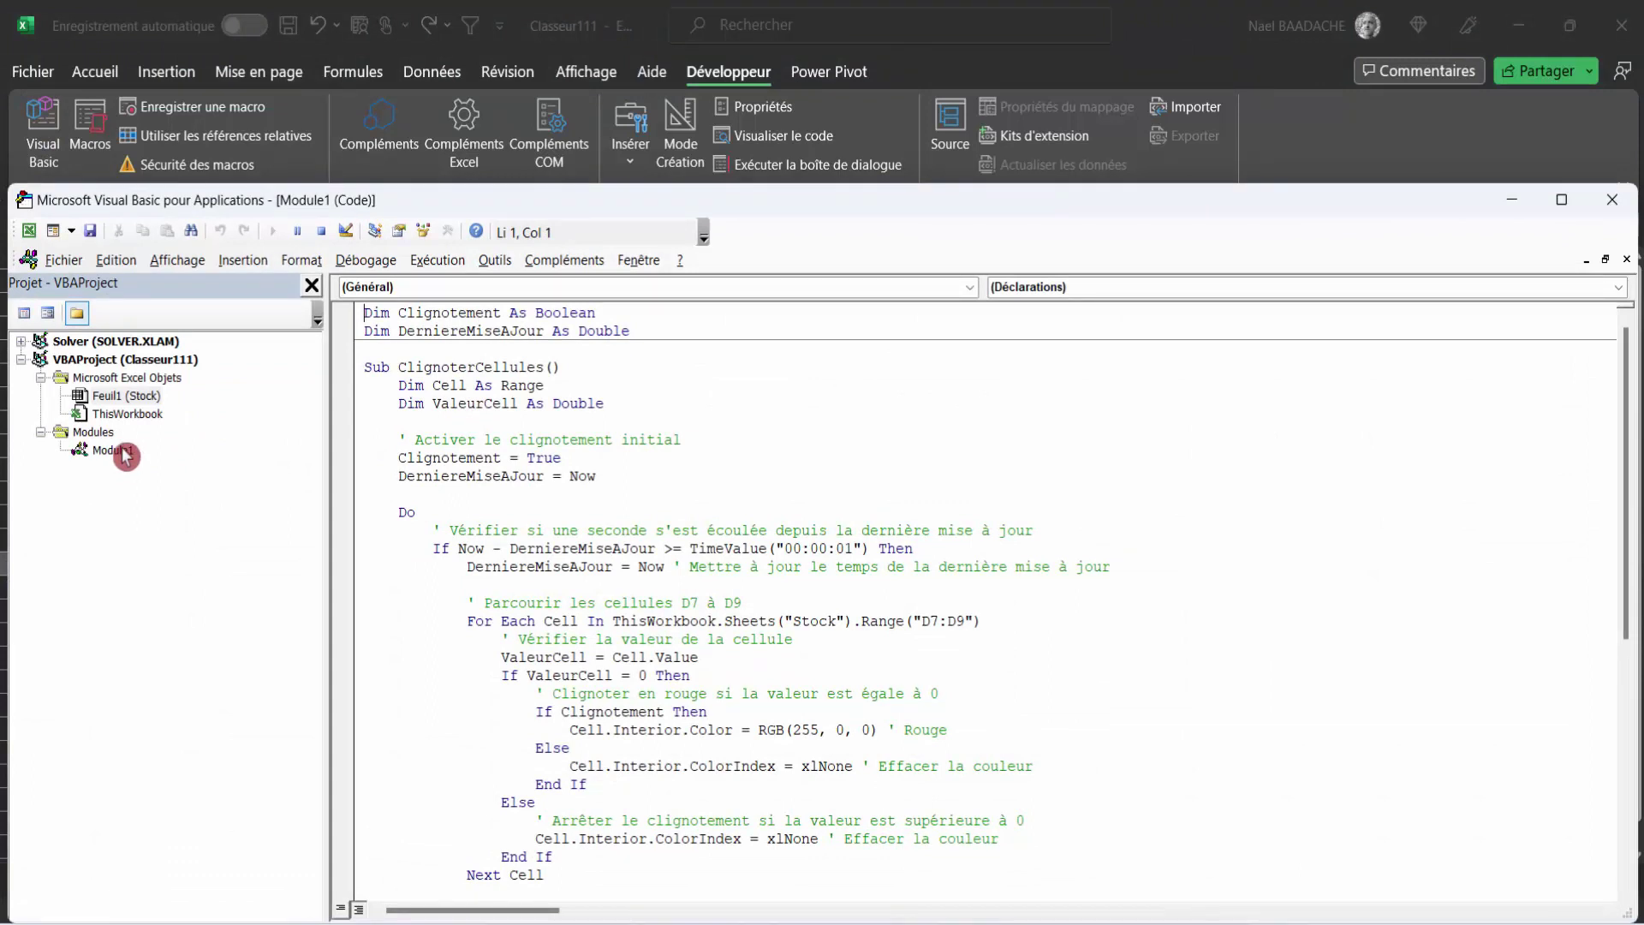
left_click(125, 455)
Review the full ClignoterCellules code down to the D7 à D9 comment line
left_click(495, 494)
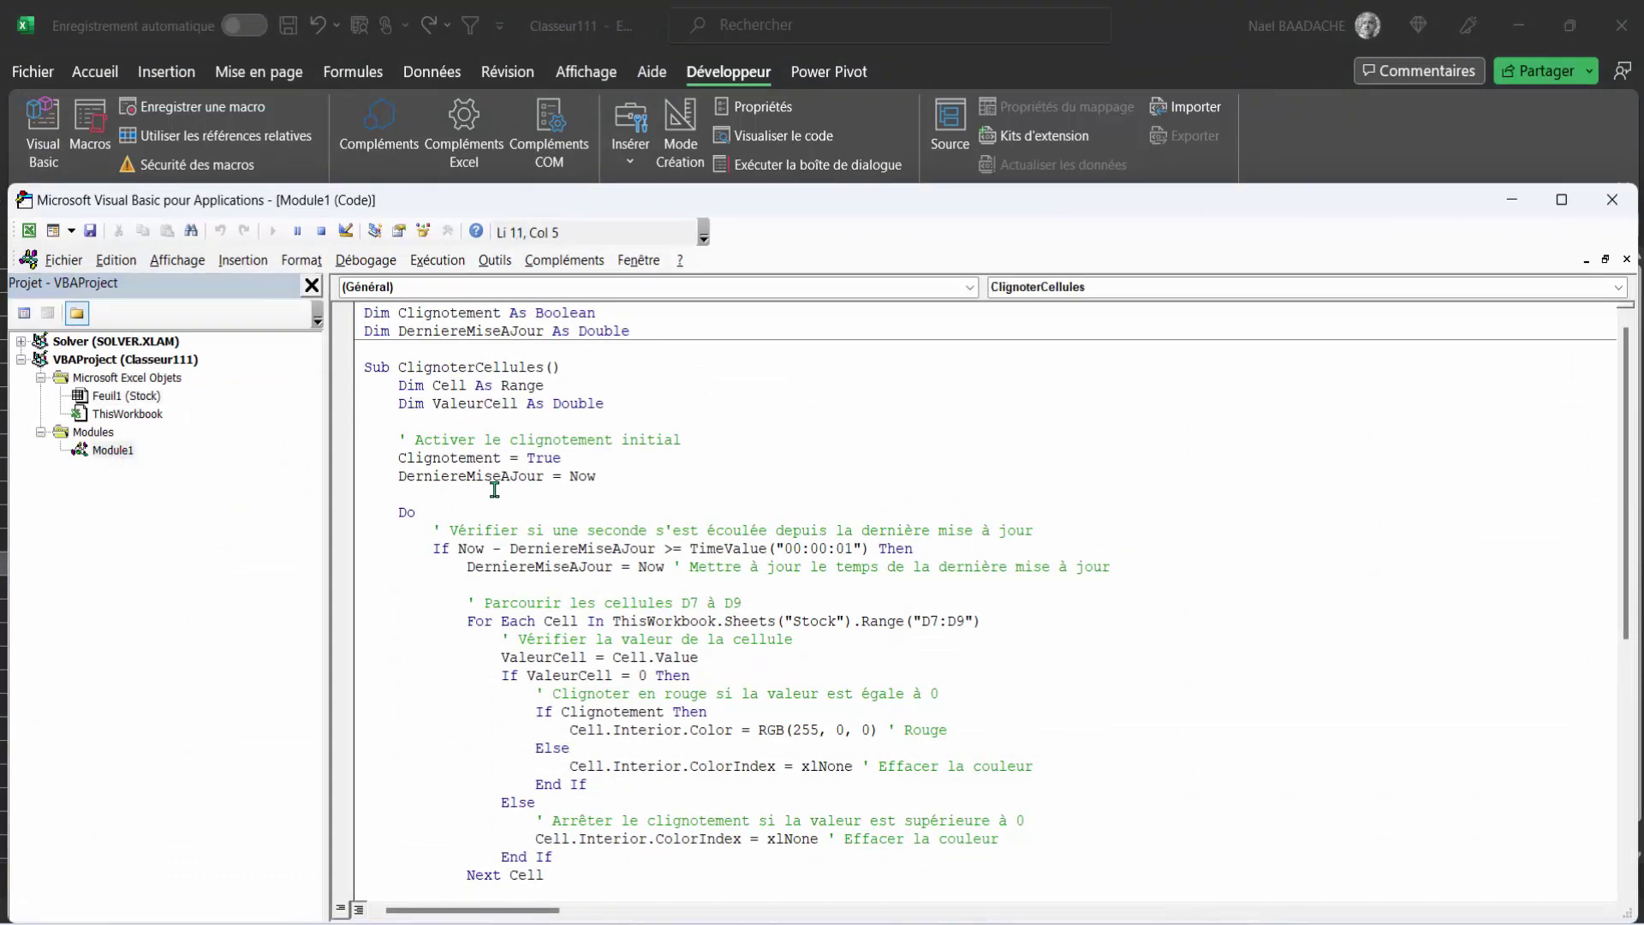
key("ctrl+a")
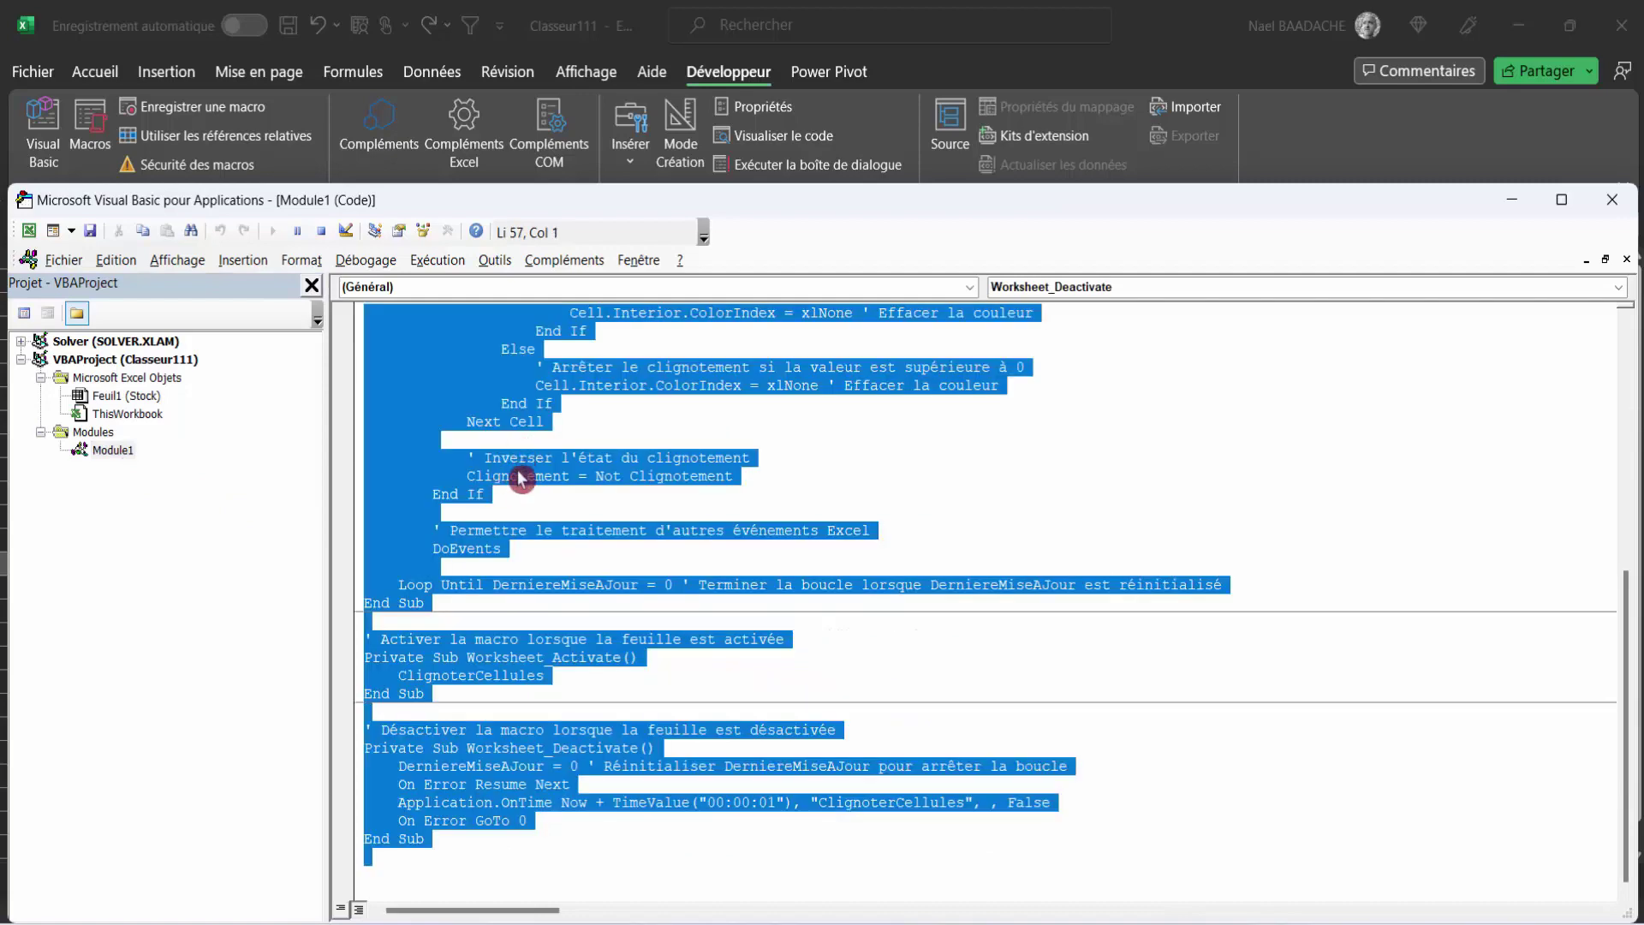
scroll(561, 660, "up", 6)
scroll(561, 660, "up", 3)
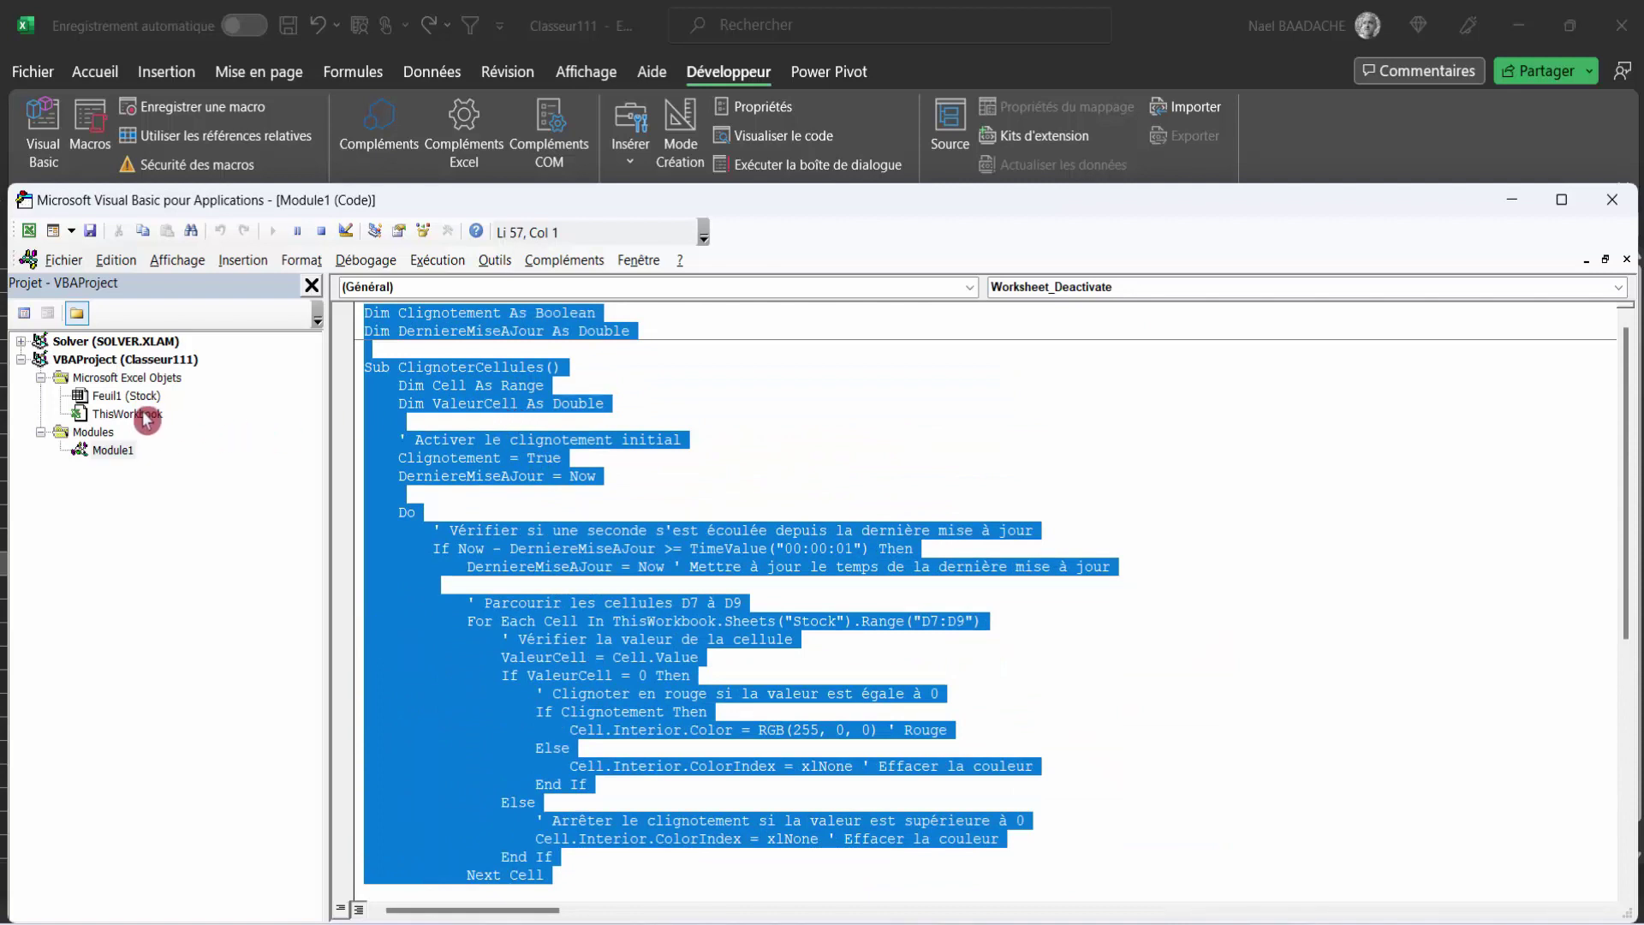
left_click(709, 531)
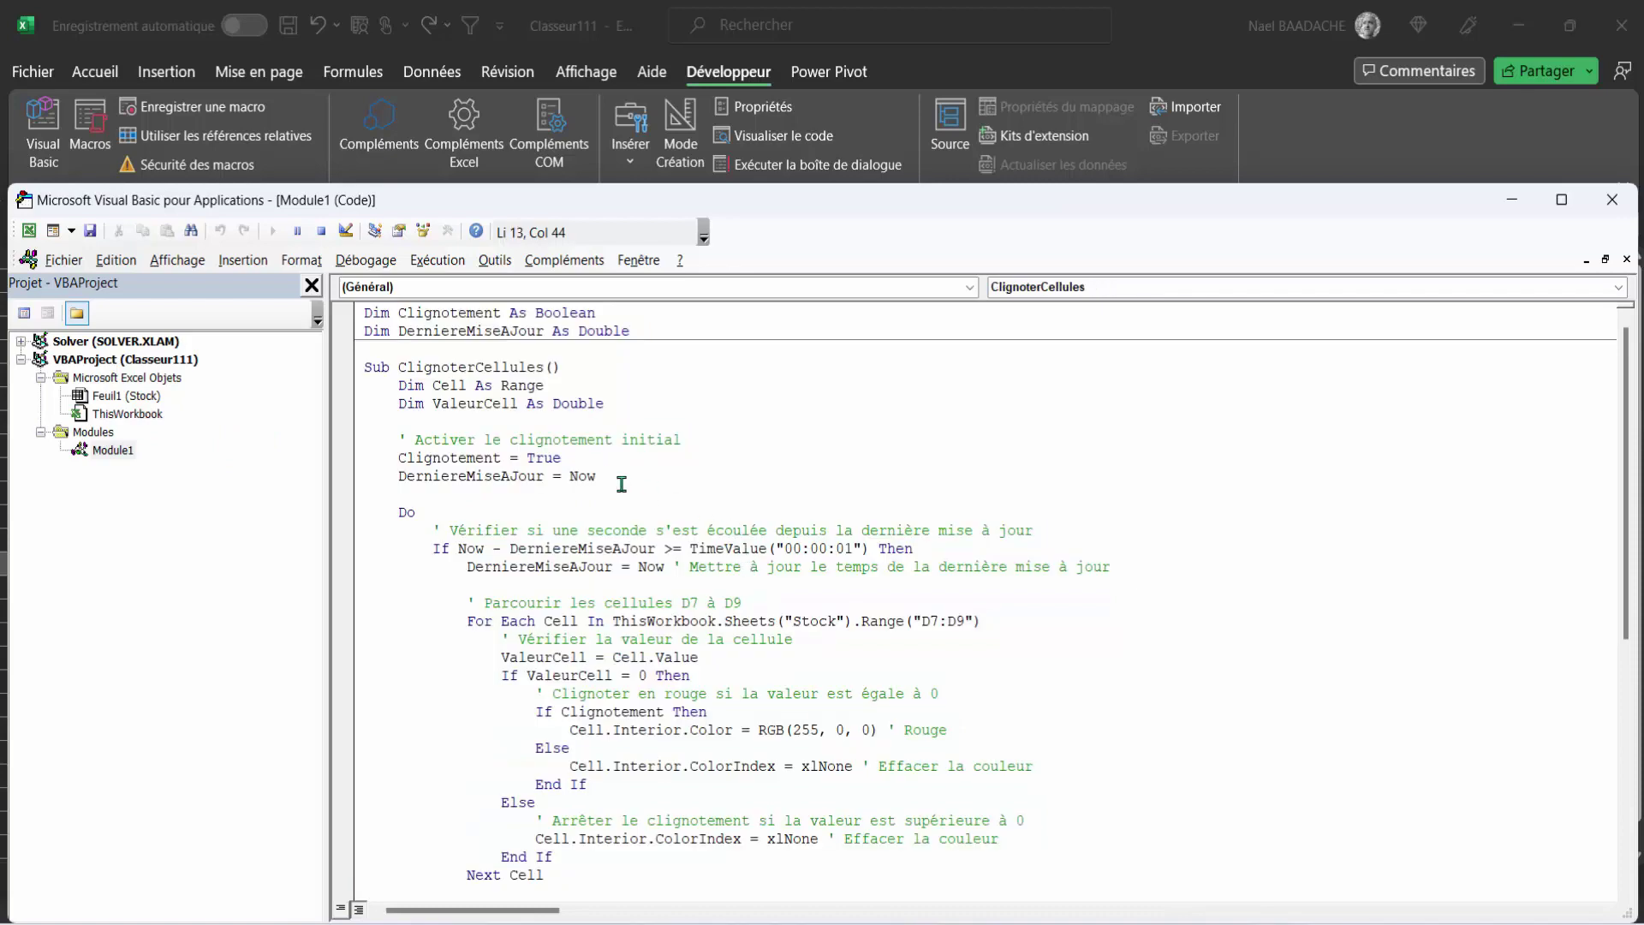
scroll(693, 514, "down", 1)
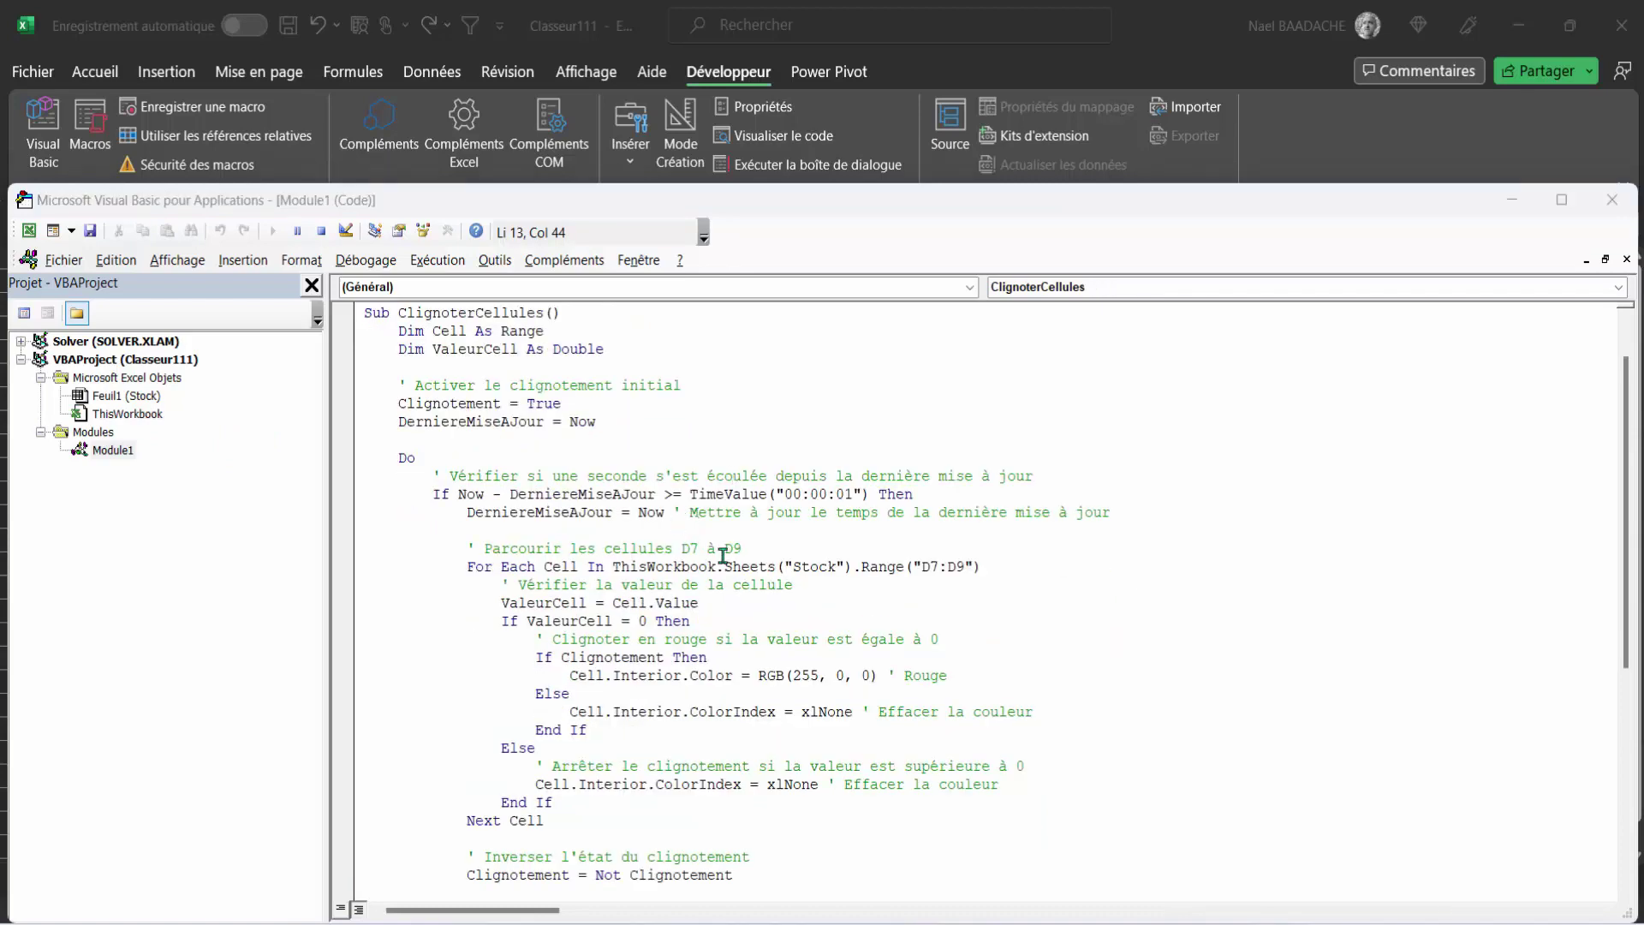
left_click(723, 551)
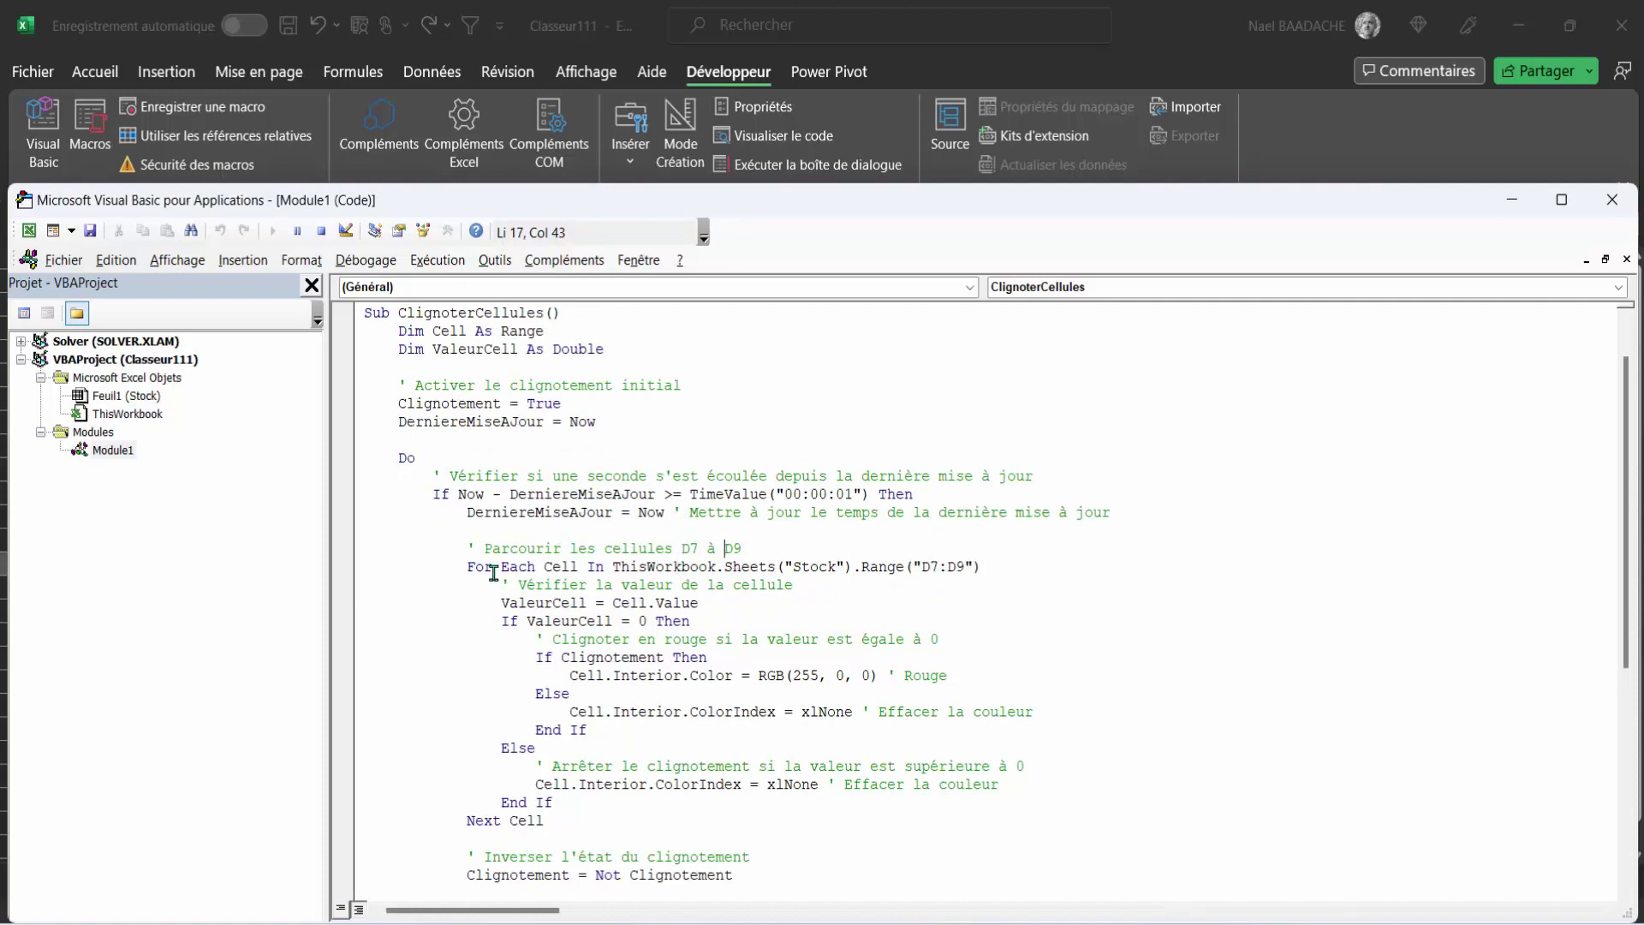
Highlight the For Each loop, the D7:D9 range and the Stock sheet name, then close the editor
left_click_drag(467, 566, 570, 567)
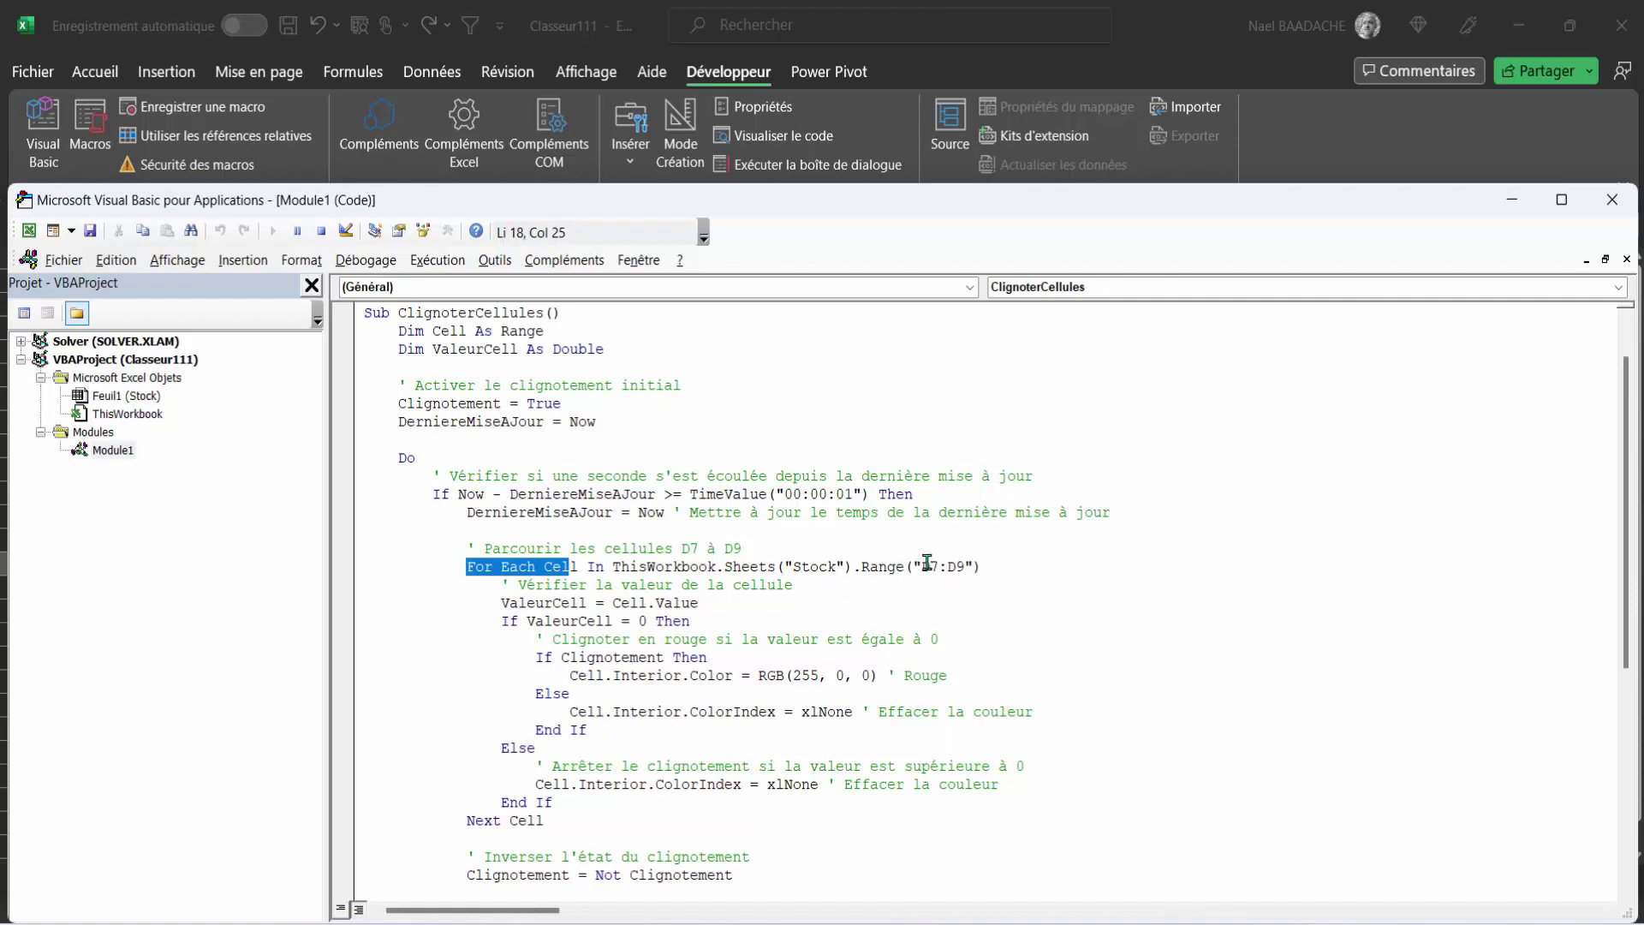
left_click_drag(921, 566, 945, 566)
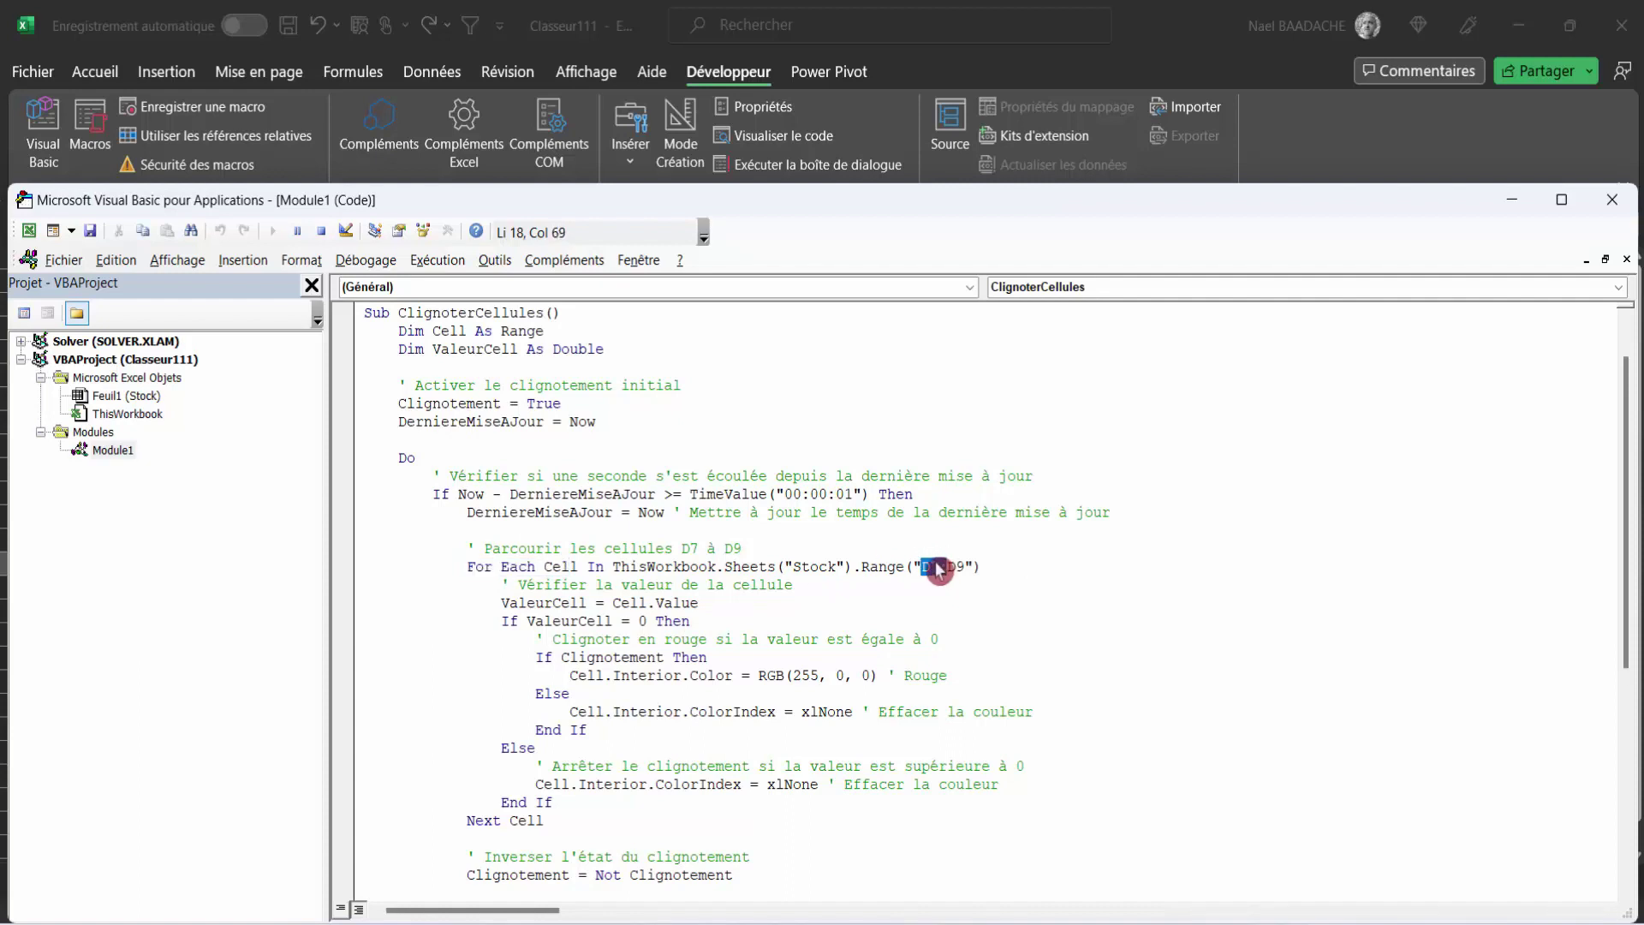
left_click_drag(947, 566, 957, 566)
left_click_drag(792, 566, 828, 566)
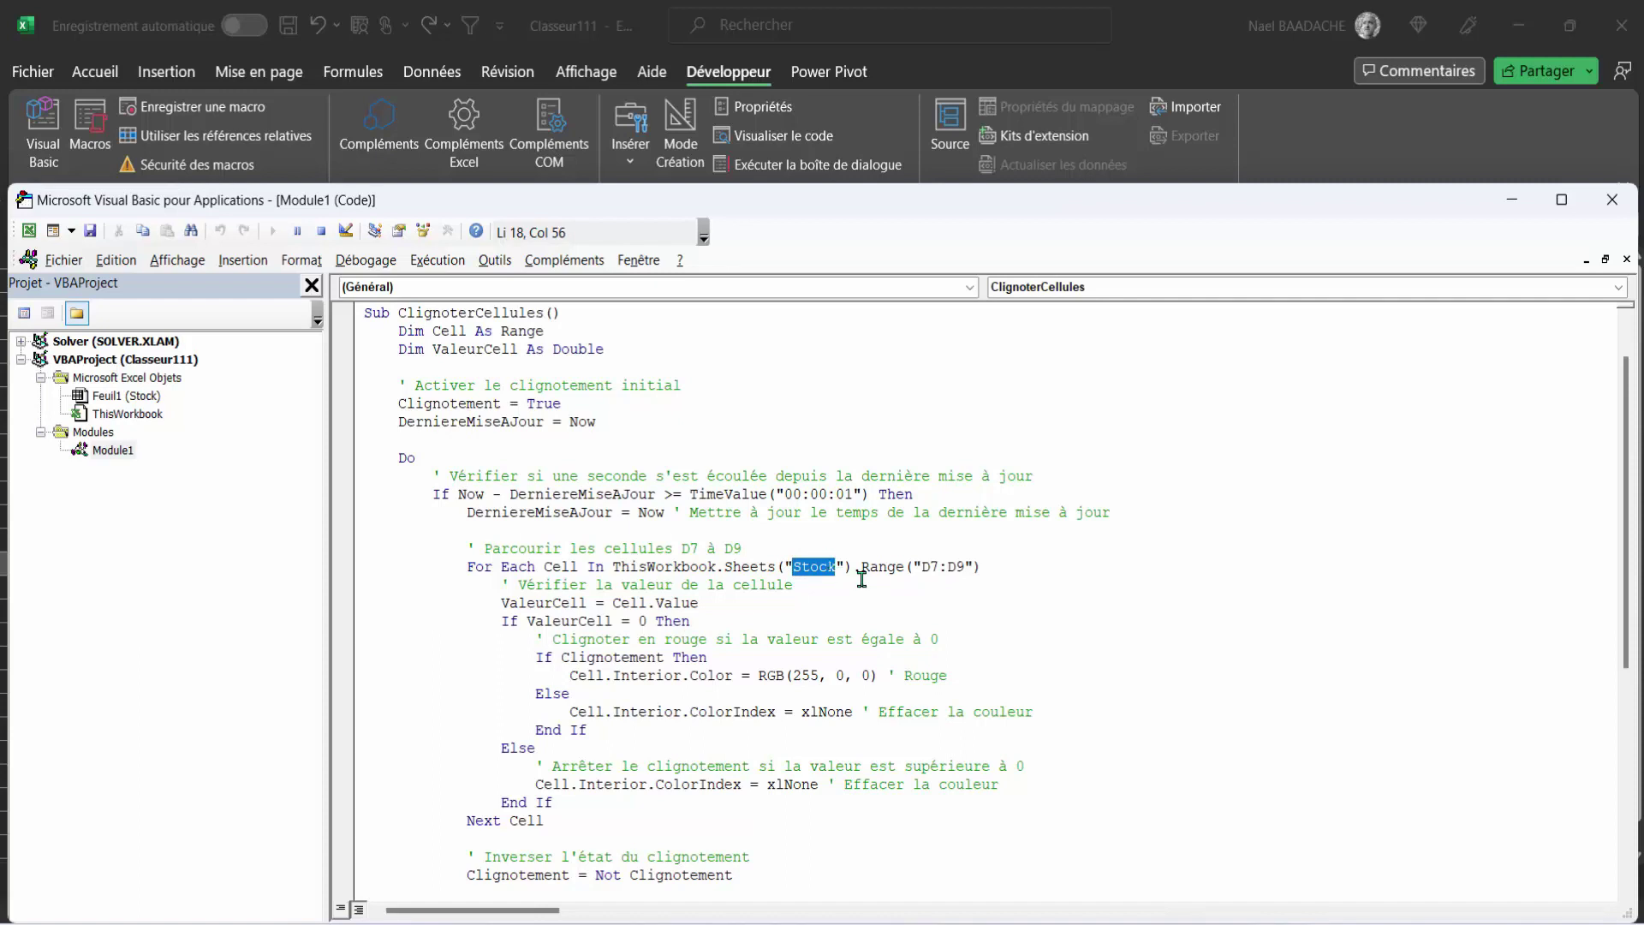
left_click(820, 576)
left_click(818, 569)
left_click_drag(794, 566, 852, 567)
left_click(1611, 206)
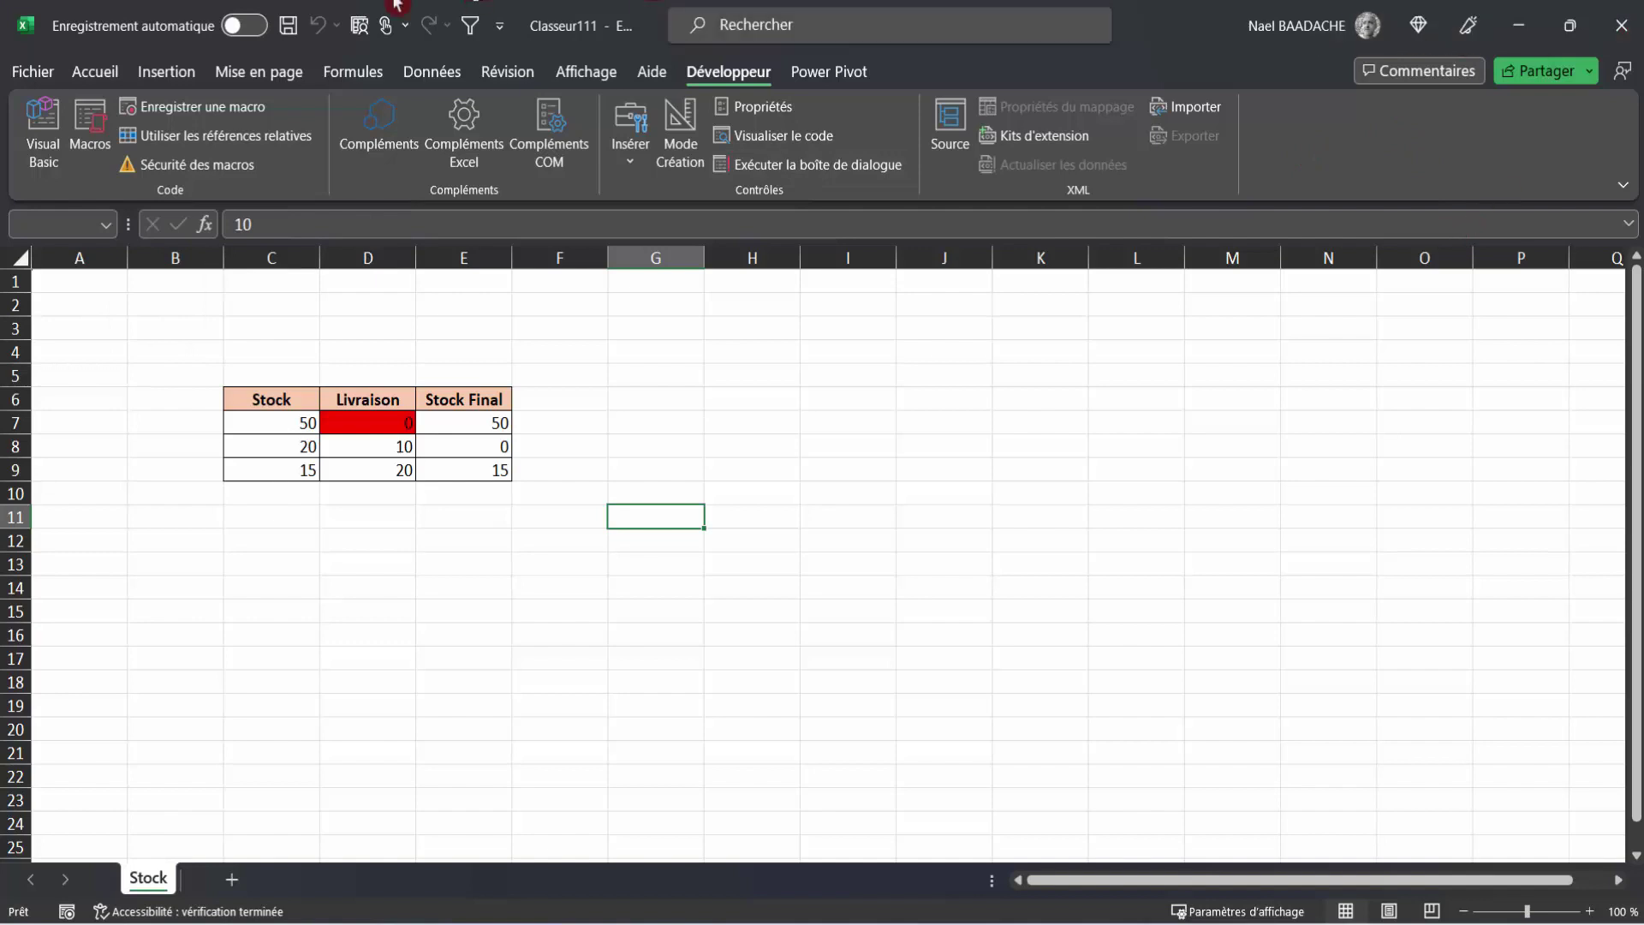
left_click(31, 71)
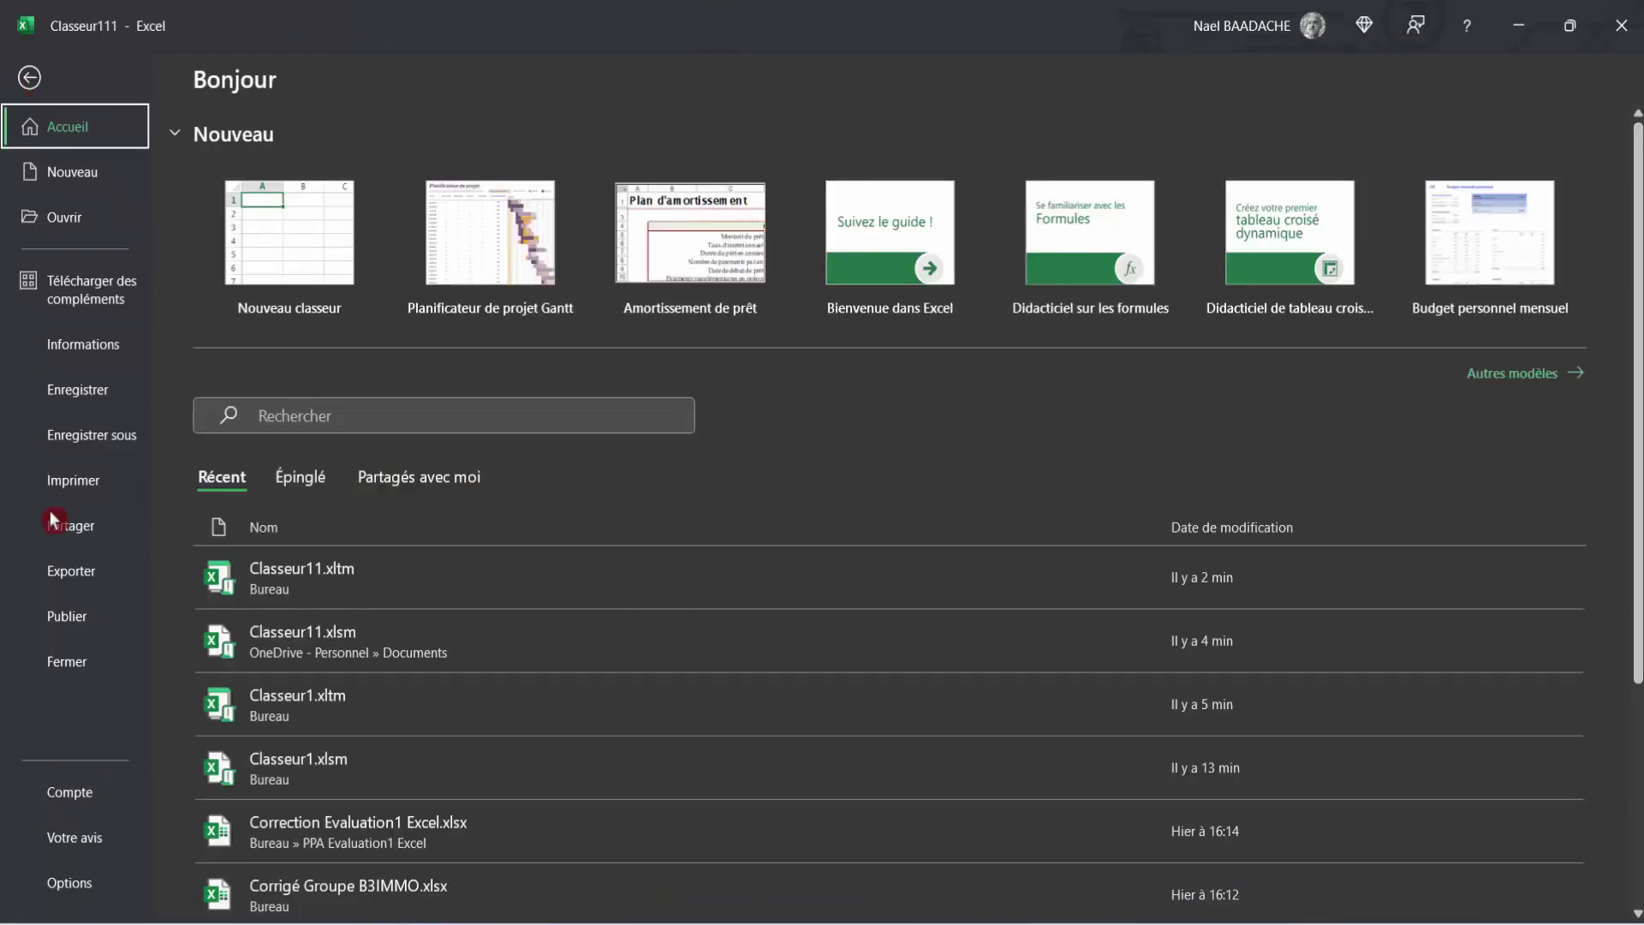
left_click(86, 438)
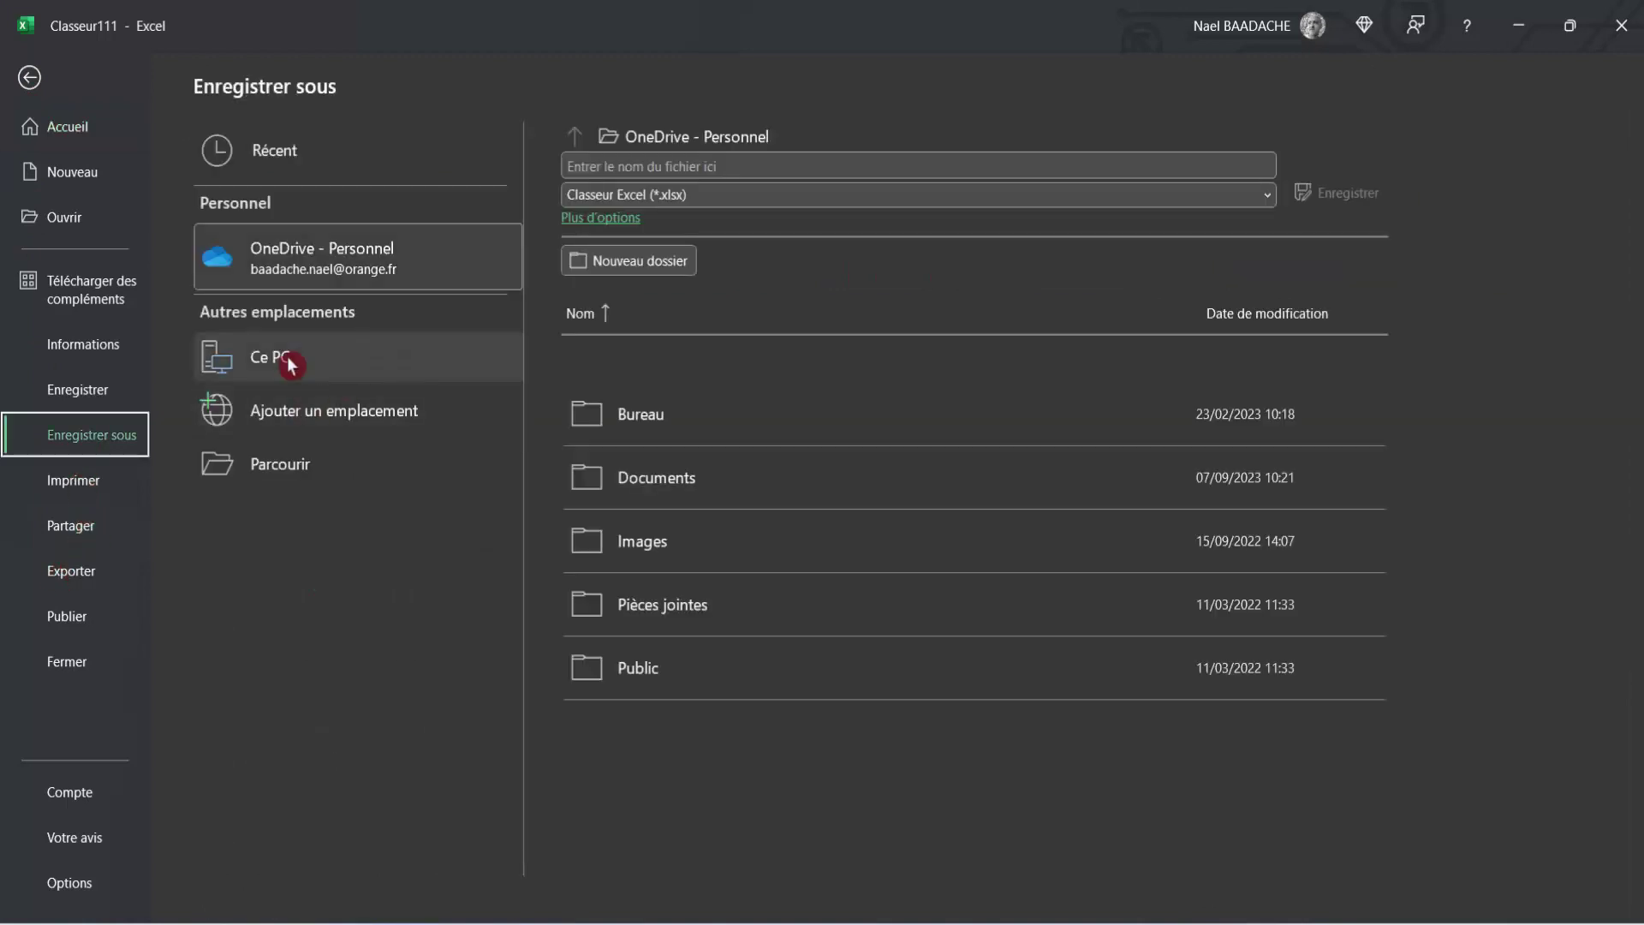
left_click(291, 358)
left_click(291, 358)
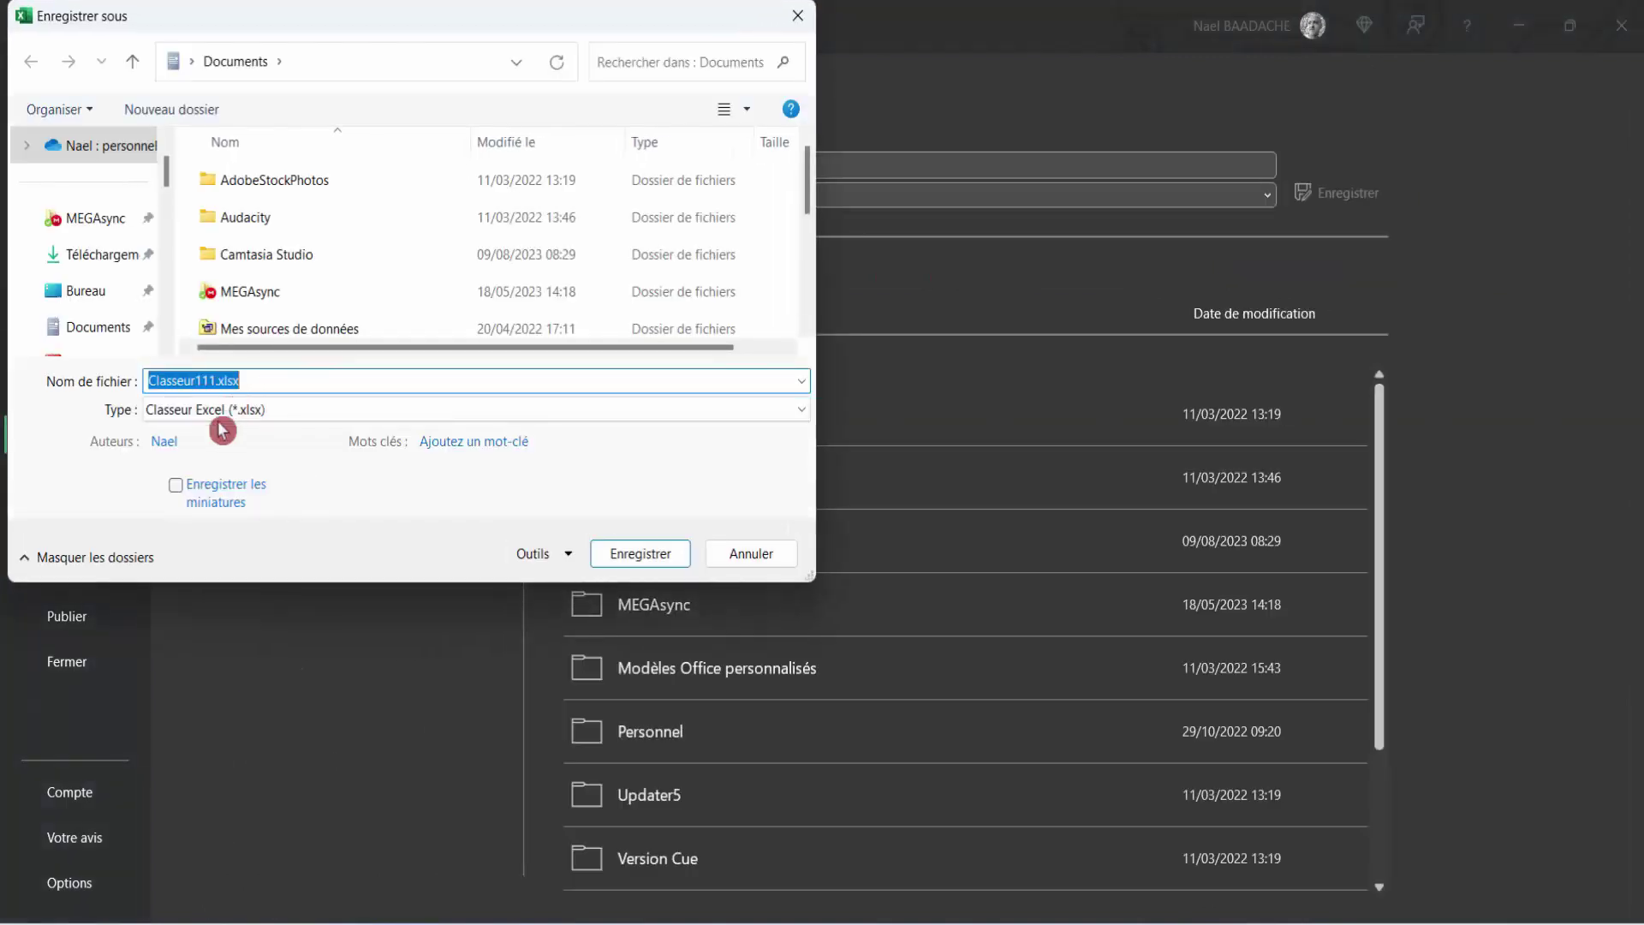
left_click(231, 411)
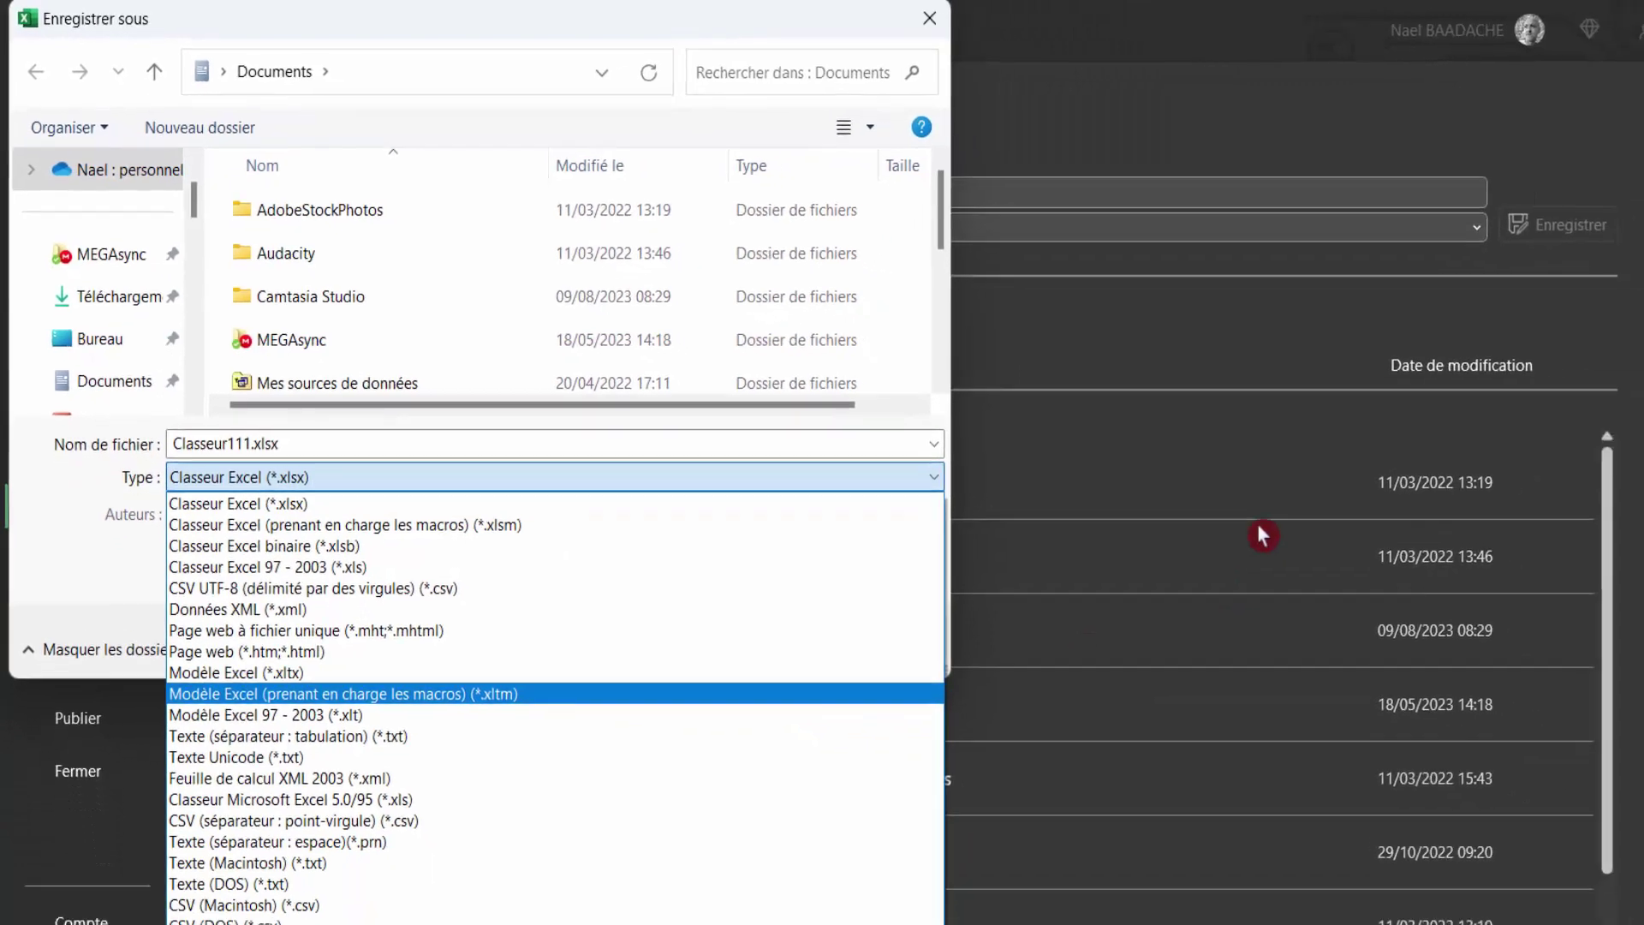
left_click(1026, 427)
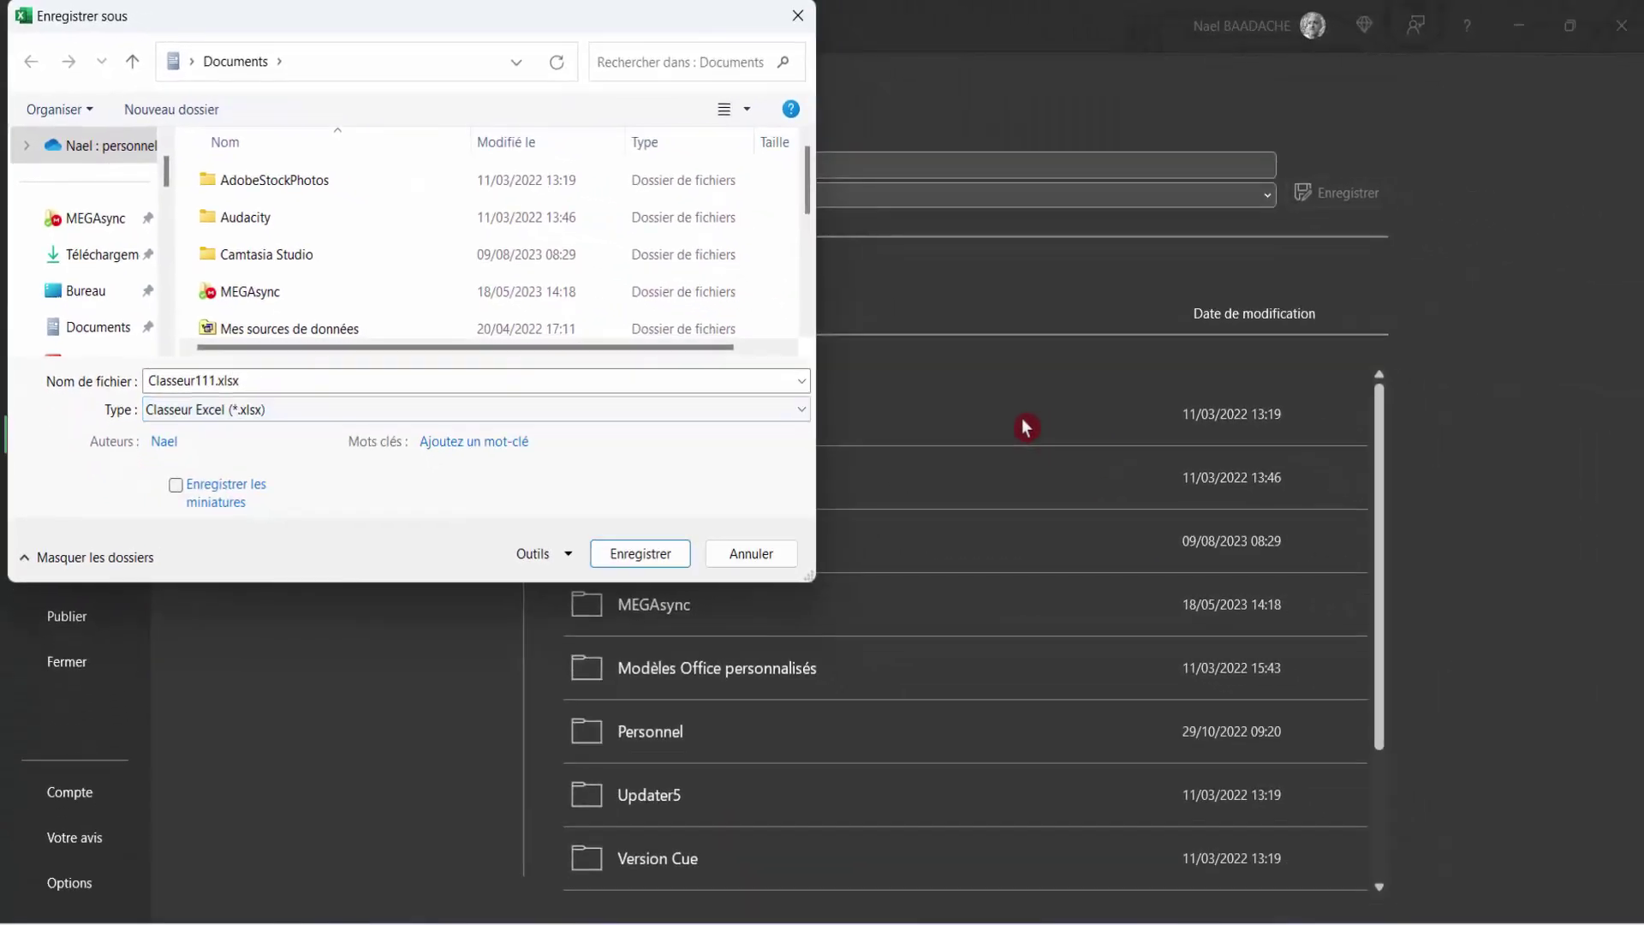
left_click(750, 556)
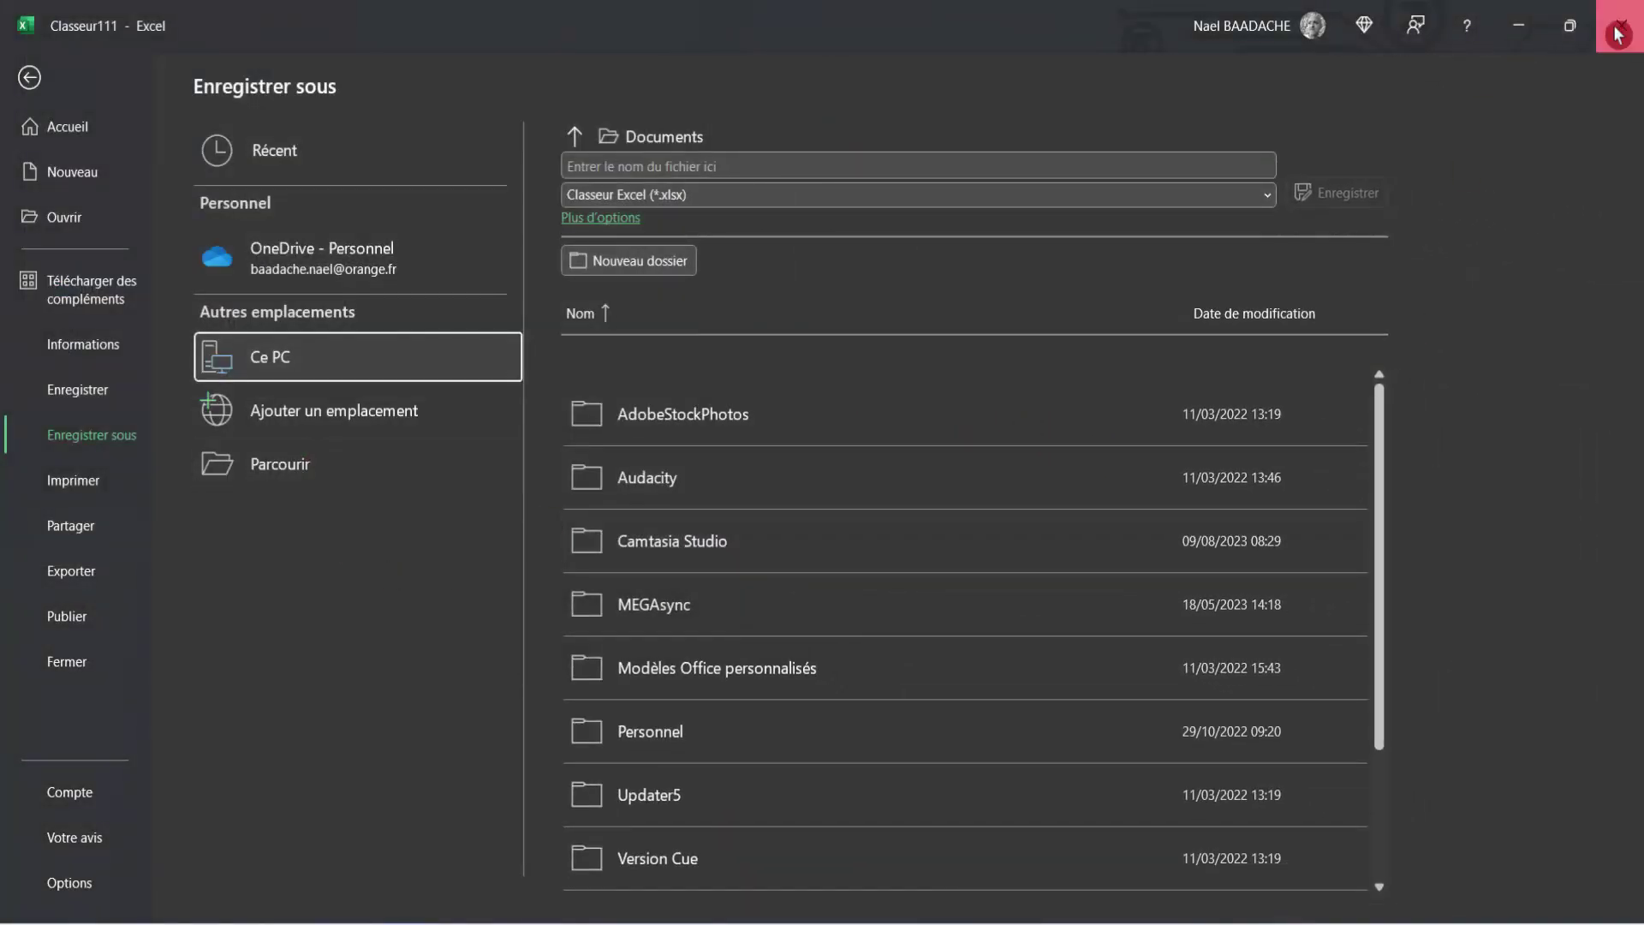
left_click(1618, 32)
left_click(739, 597)
left_click(613, 600)
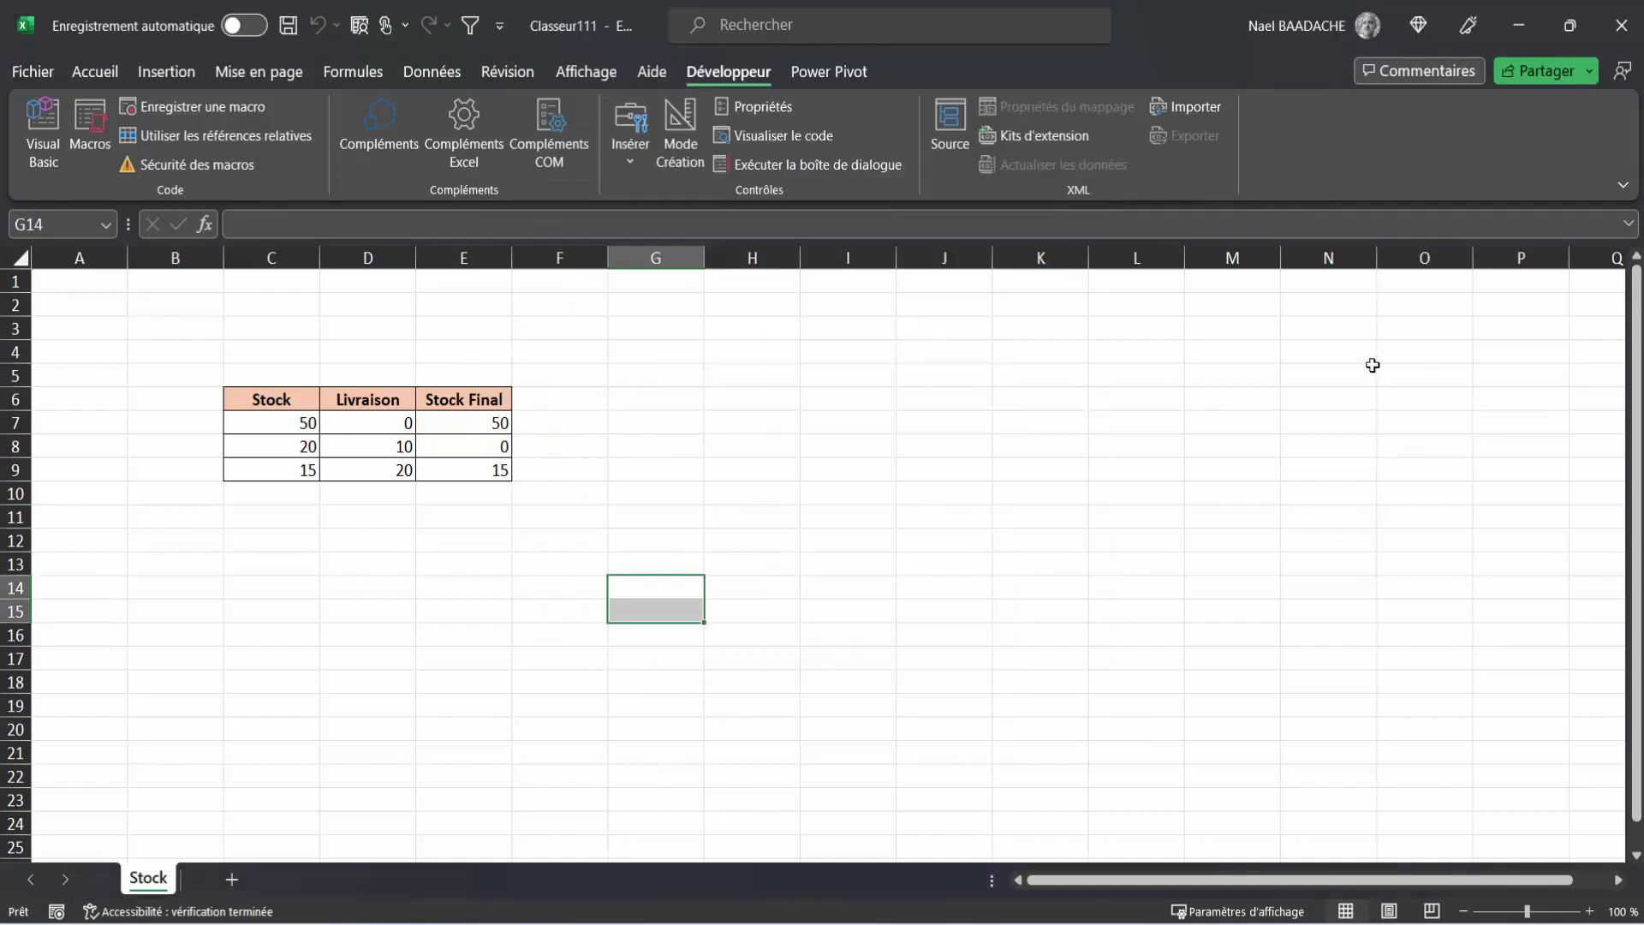